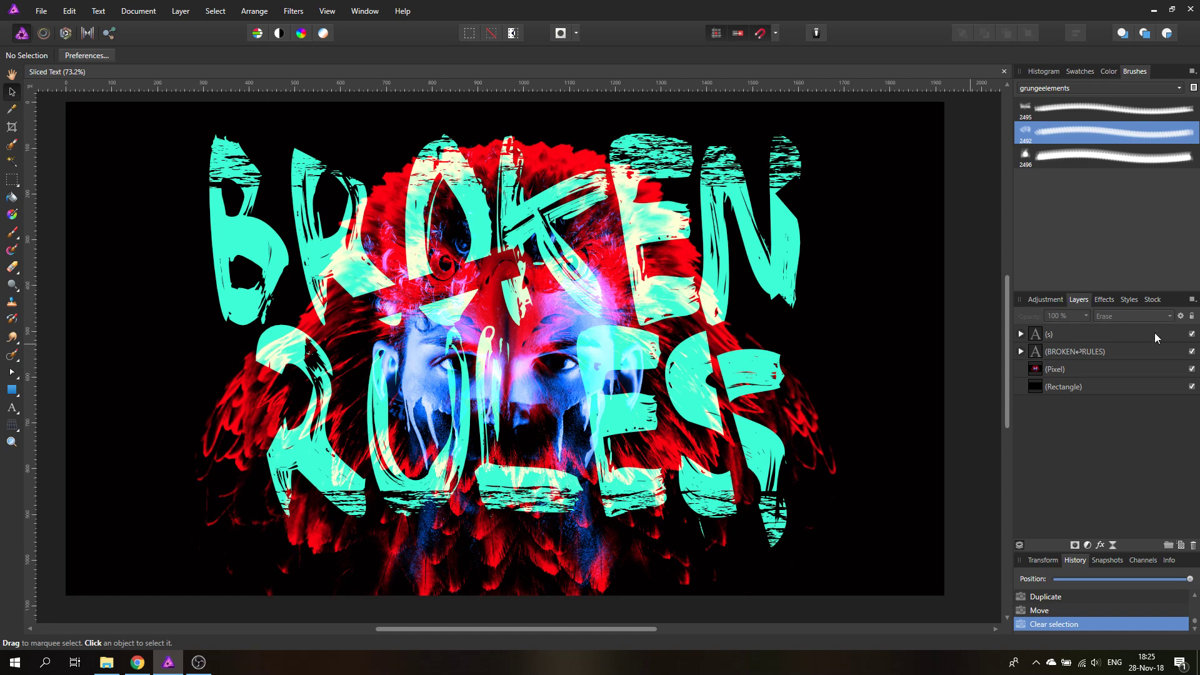
# Hide the (s) and (BROKEN+RULES) text layers so only the eagle-face portrait shows.
pyautogui.click(1192, 334)
pyautogui.click(1192, 351)
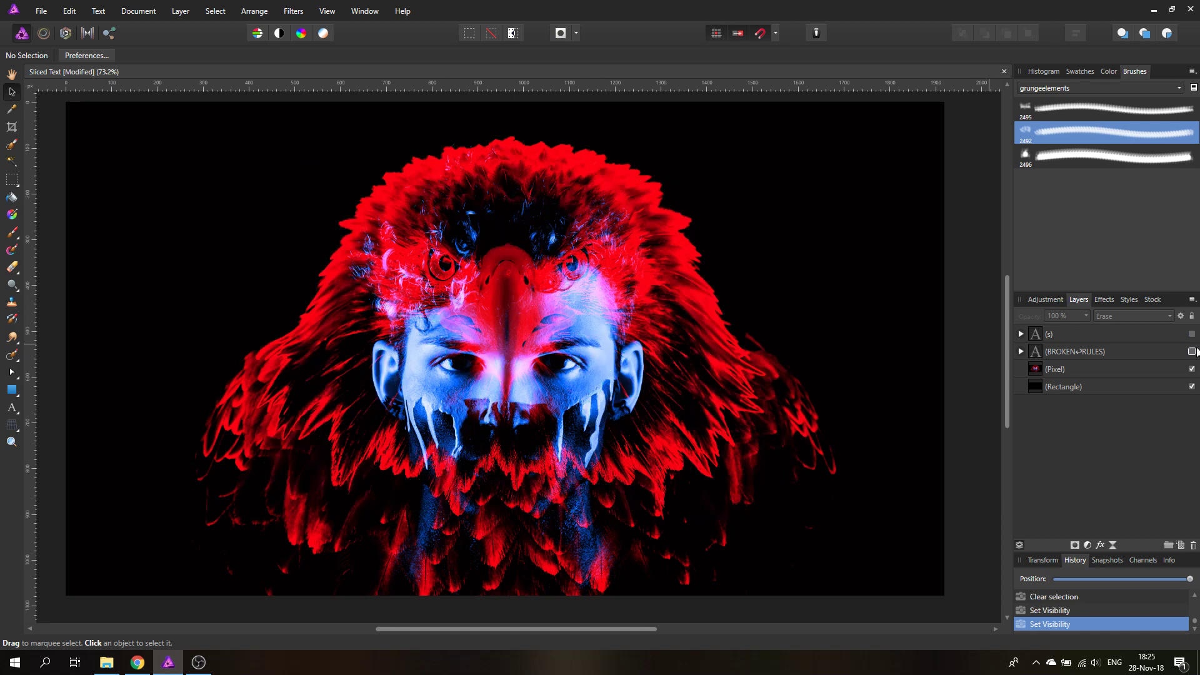
# Create a two-line artistic text block reading BROKEN / RULES at the upper left.
pyautogui.click(12, 409)
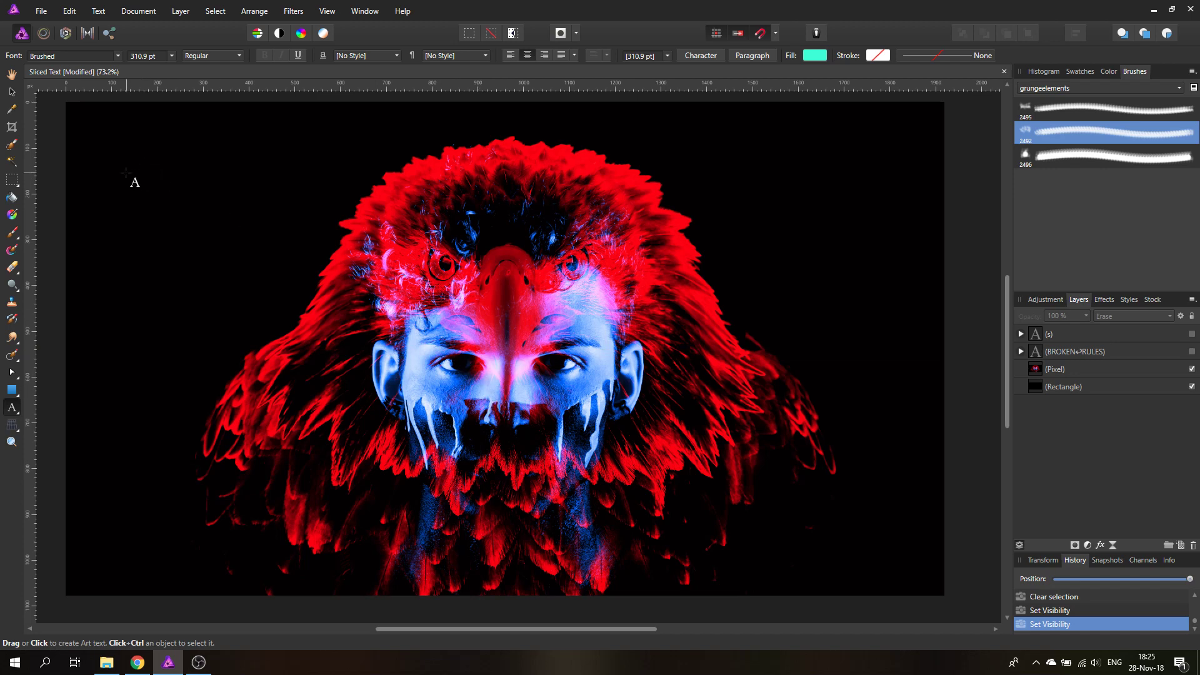
pyautogui.moveTo(141, 184); pyautogui.dragTo(259, 306)
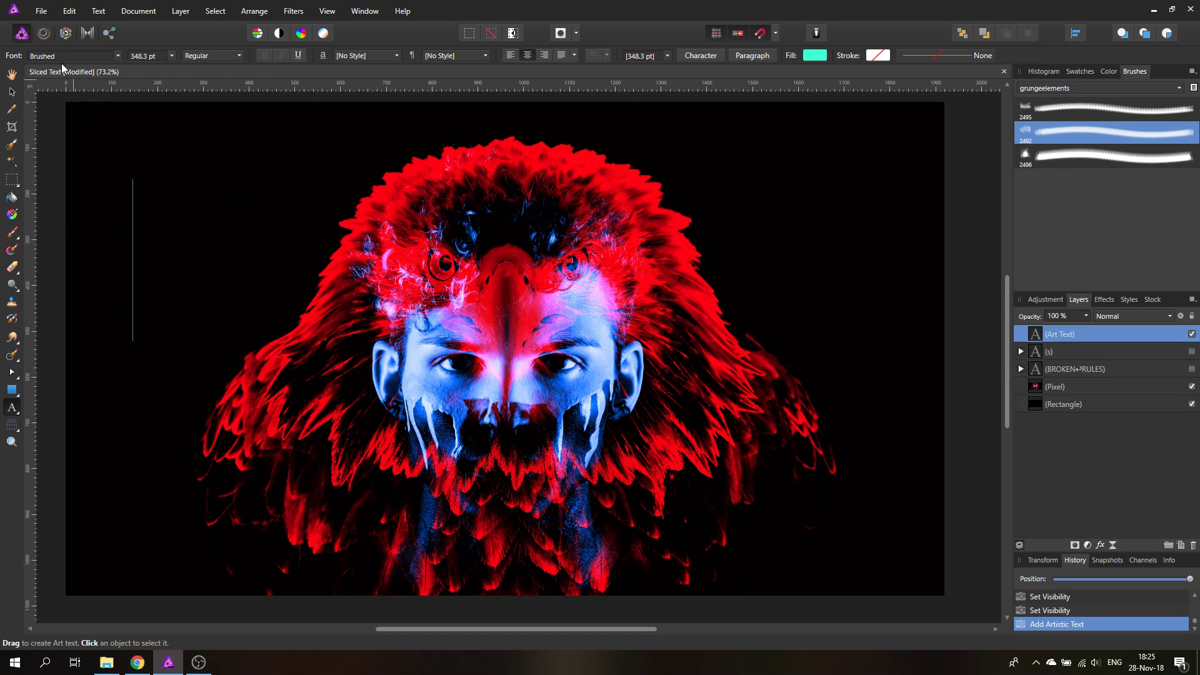
pyautogui.write('BR')
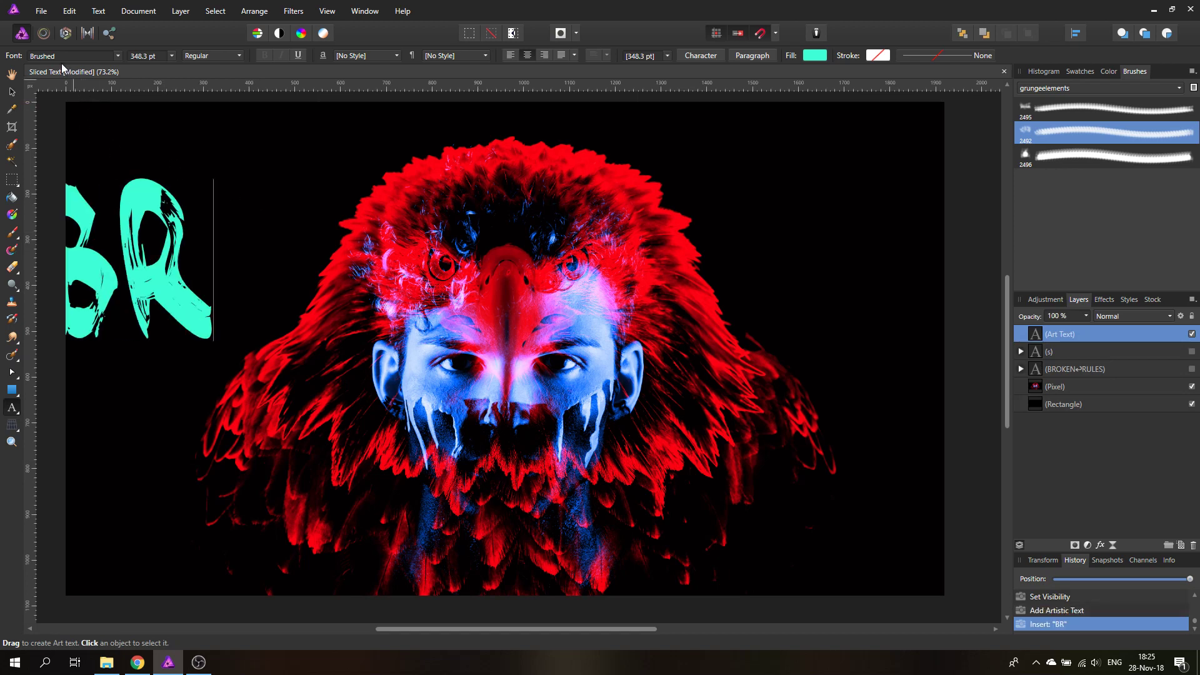
pyautogui.write('OKEN')
pyautogui.press('Return')
pyautogui.write('RUL')
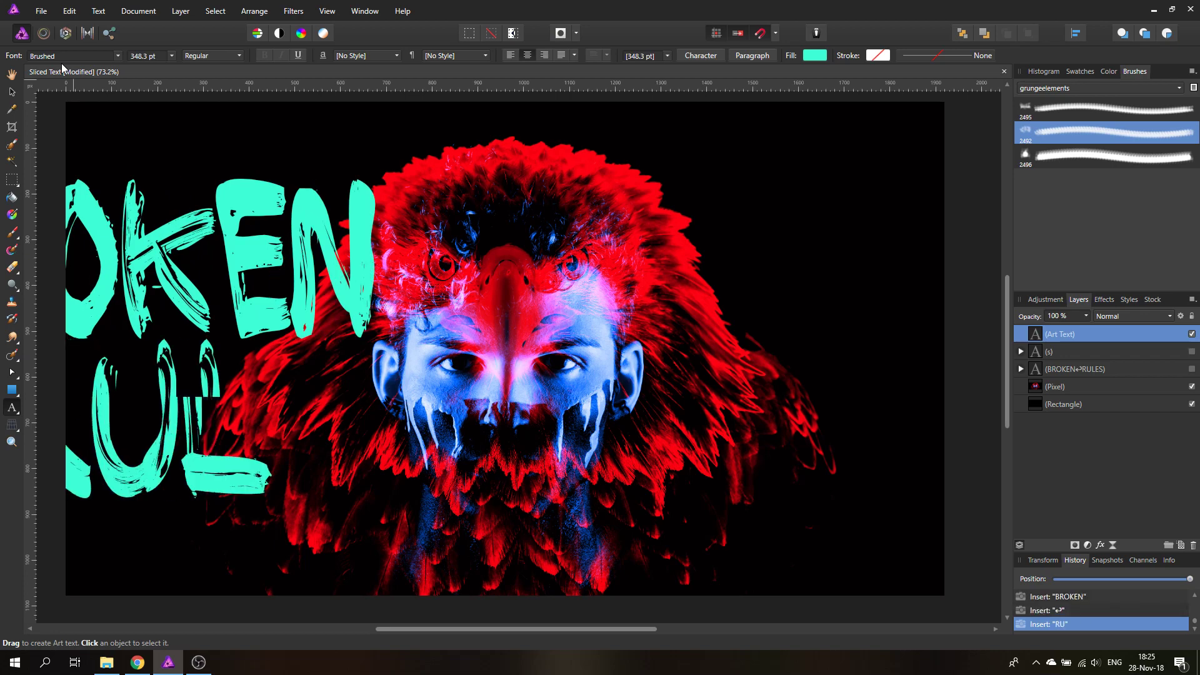
pyautogui.write('ES')
pyautogui.press('Escape')
# Move the BROKEN RULES title to the canvas centre and enlarge it.
pyautogui.click(12, 91)
pyautogui.moveTo(174, 256); pyautogui.dragTo(561, 265)
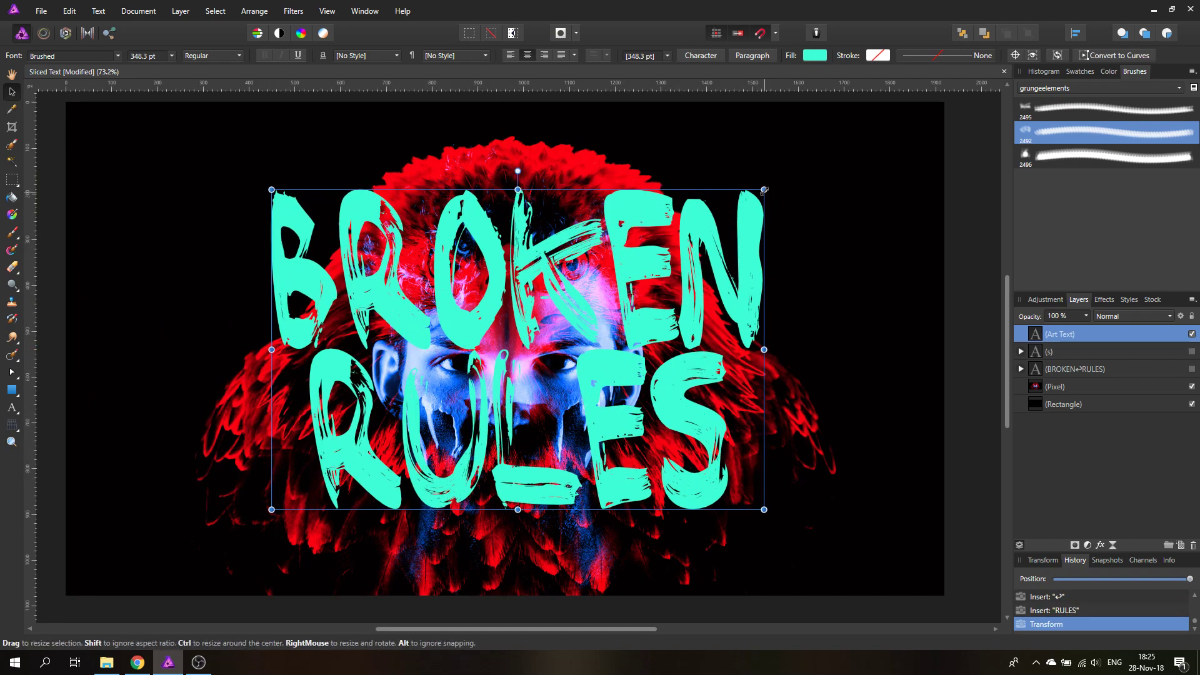
pyautogui.moveTo(764, 189); pyautogui.dragTo(815, 174)
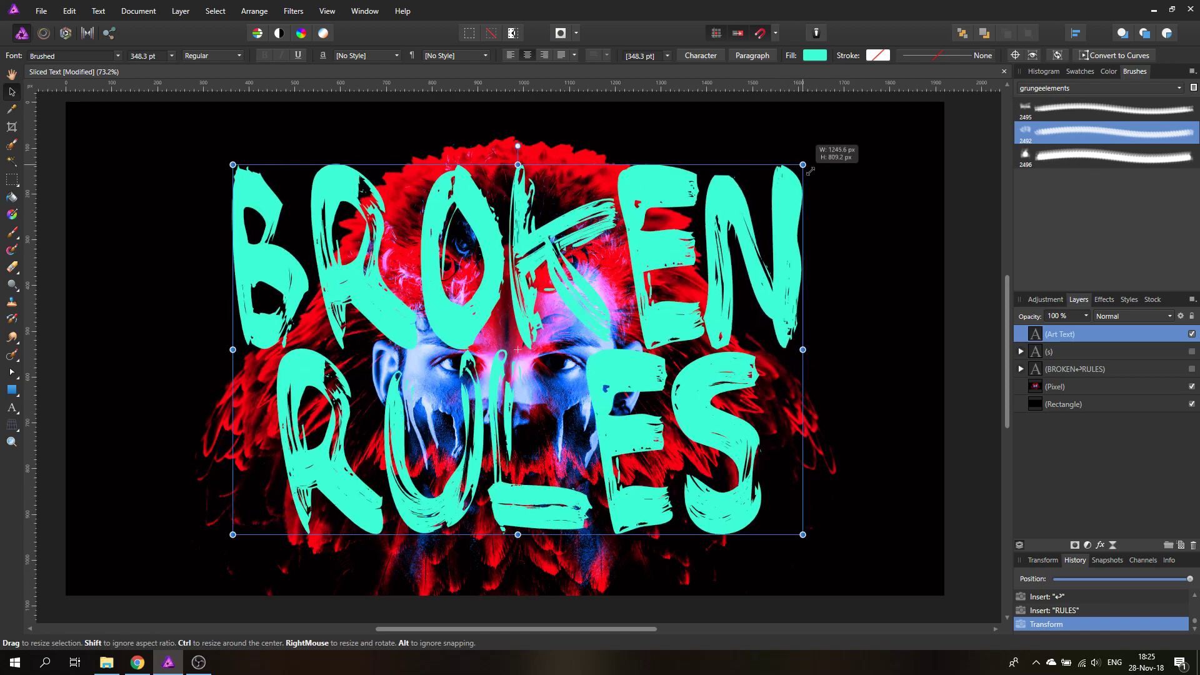
pyautogui.moveTo(814, 174); pyautogui.dragTo(809, 160)
pyautogui.moveTo(661, 260); pyautogui.dragTo(660, 250)
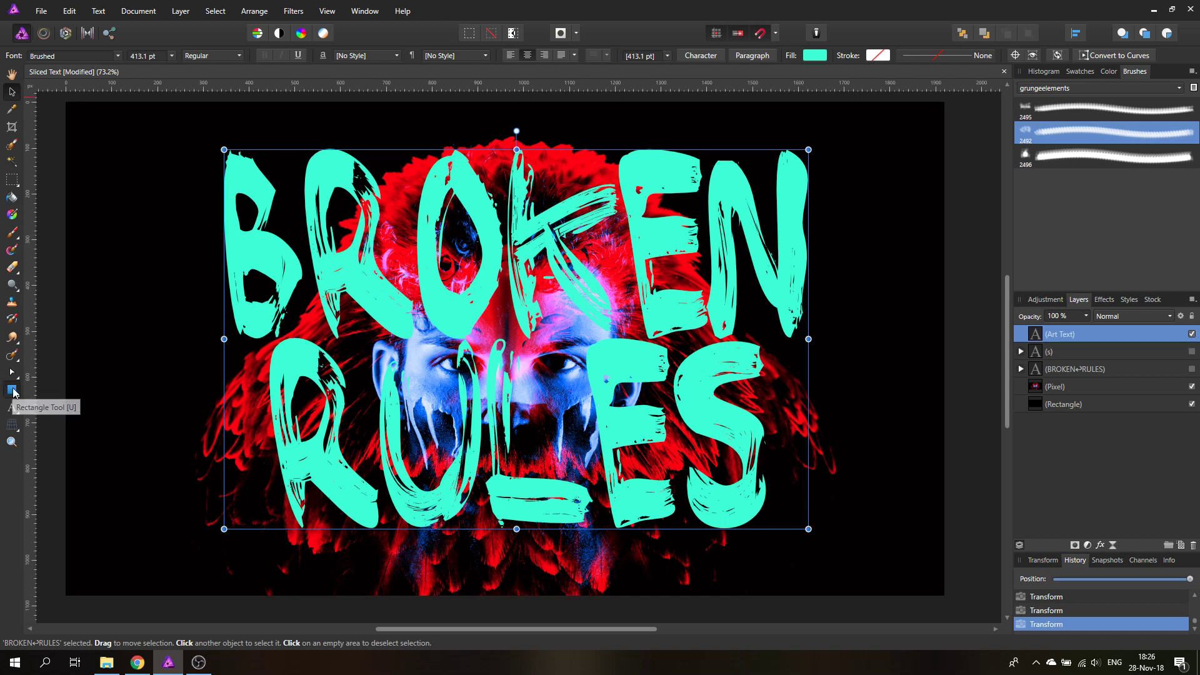
# Draw a rectangle left of the lettering, set it to Erase, and nest it in the title.
pyautogui.click(11, 389)
pyautogui.moveTo(113, 339); pyautogui.dragTo(211, 505)
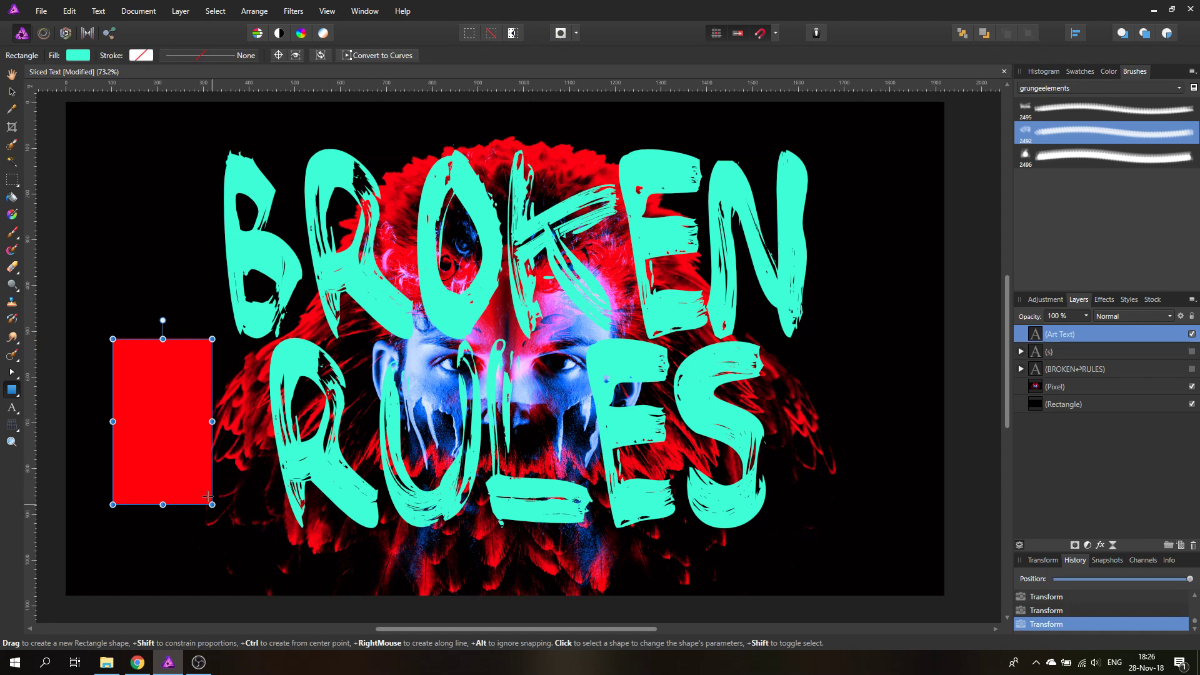
pyautogui.click(1119, 318)
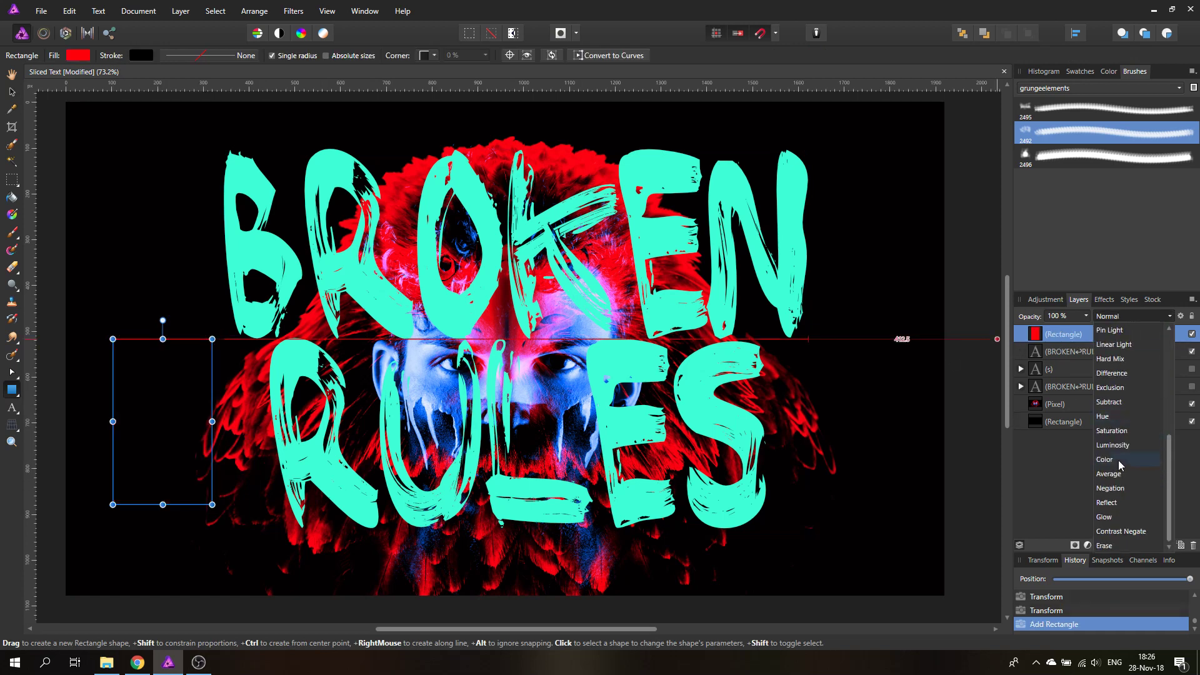
pyautogui.click(1110, 545)
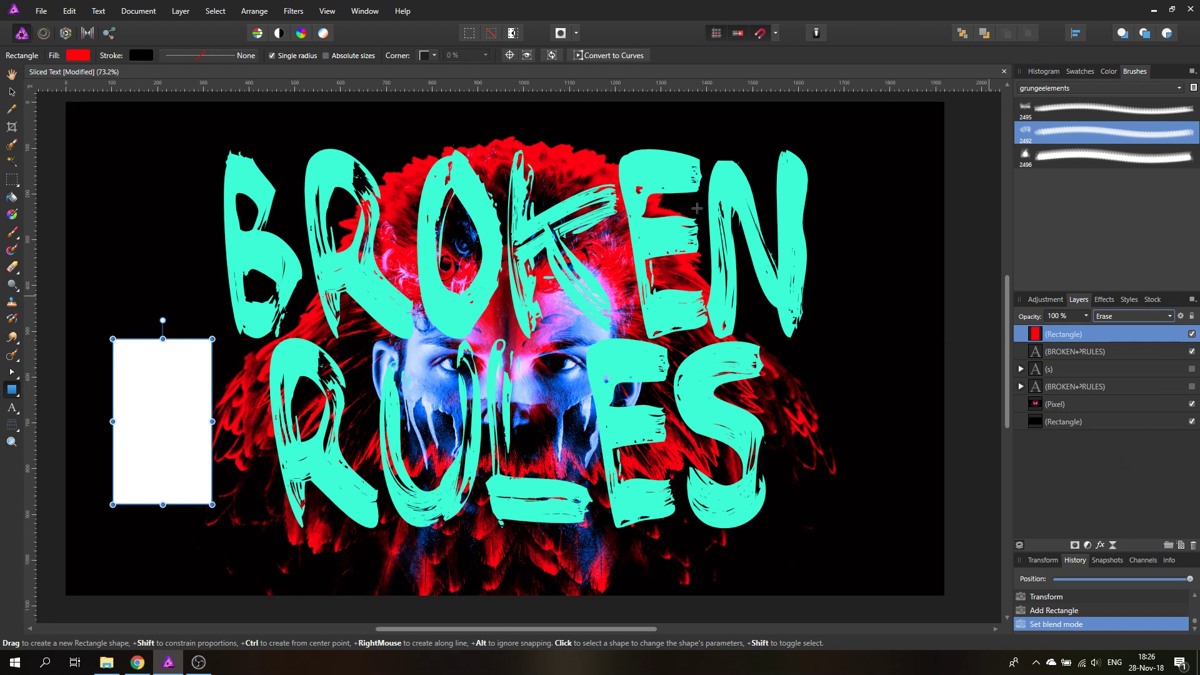
pyautogui.click(11, 91)
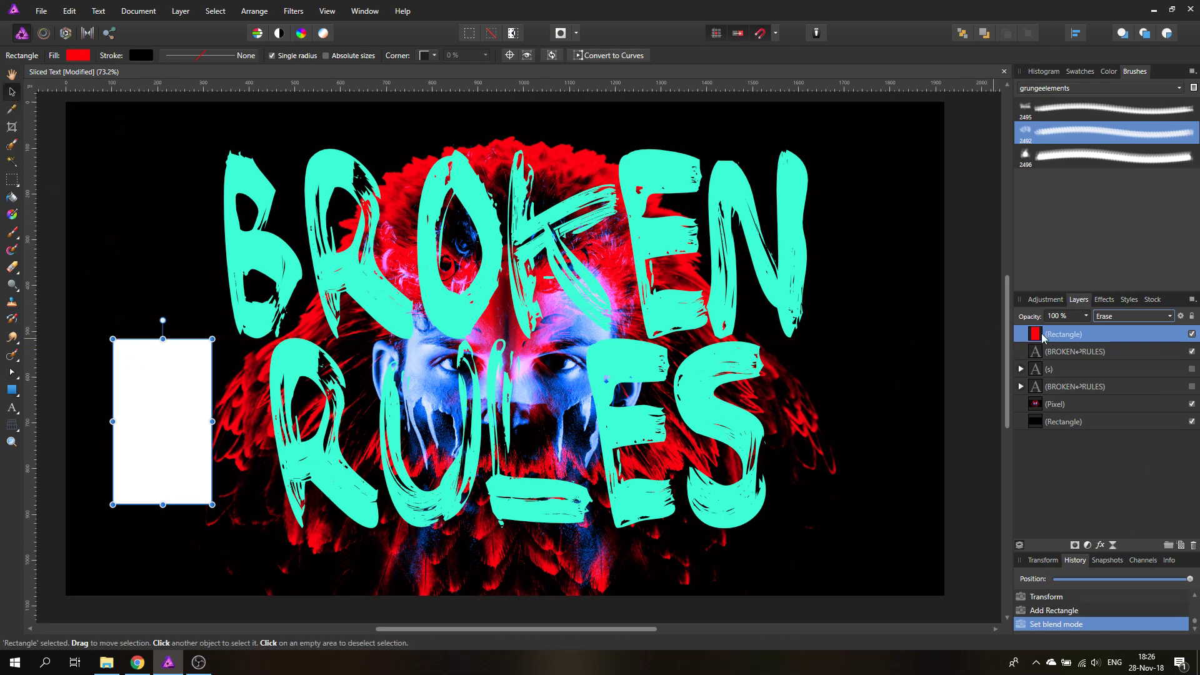
pyautogui.moveTo(1054, 354); pyautogui.dragTo(1057, 359)
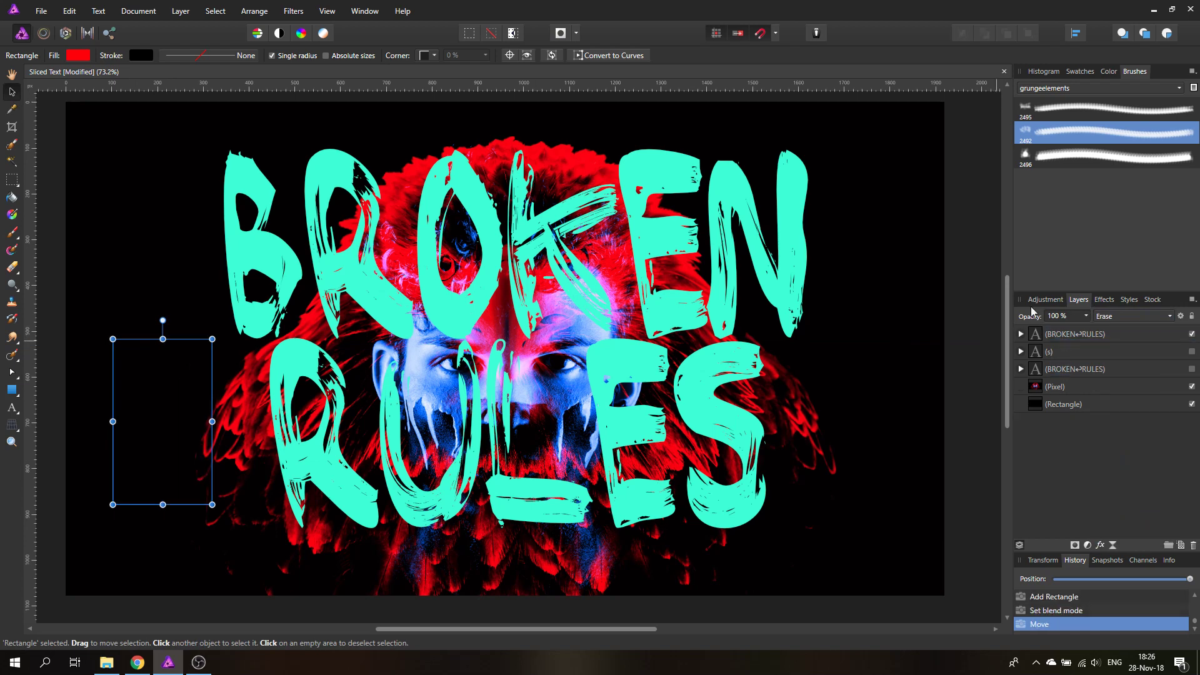
# Place the eraser over the R, then add a slanted copy above BRO.
pyautogui.moveTo(164, 408); pyautogui.dragTo(537, 246)
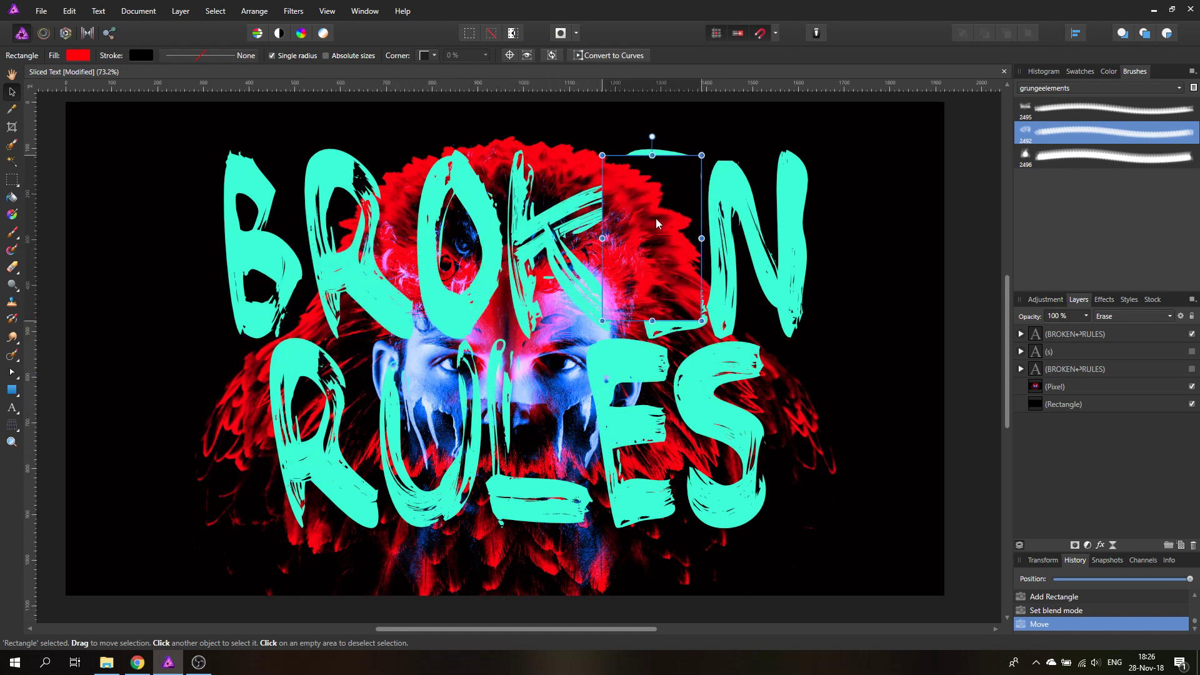
pyautogui.moveTo(537, 247)
pyautogui.mouseDown()
pyautogui.moveTo(689, 362)
pyautogui.moveTo(253, 373)
pyautogui.mouseUp()
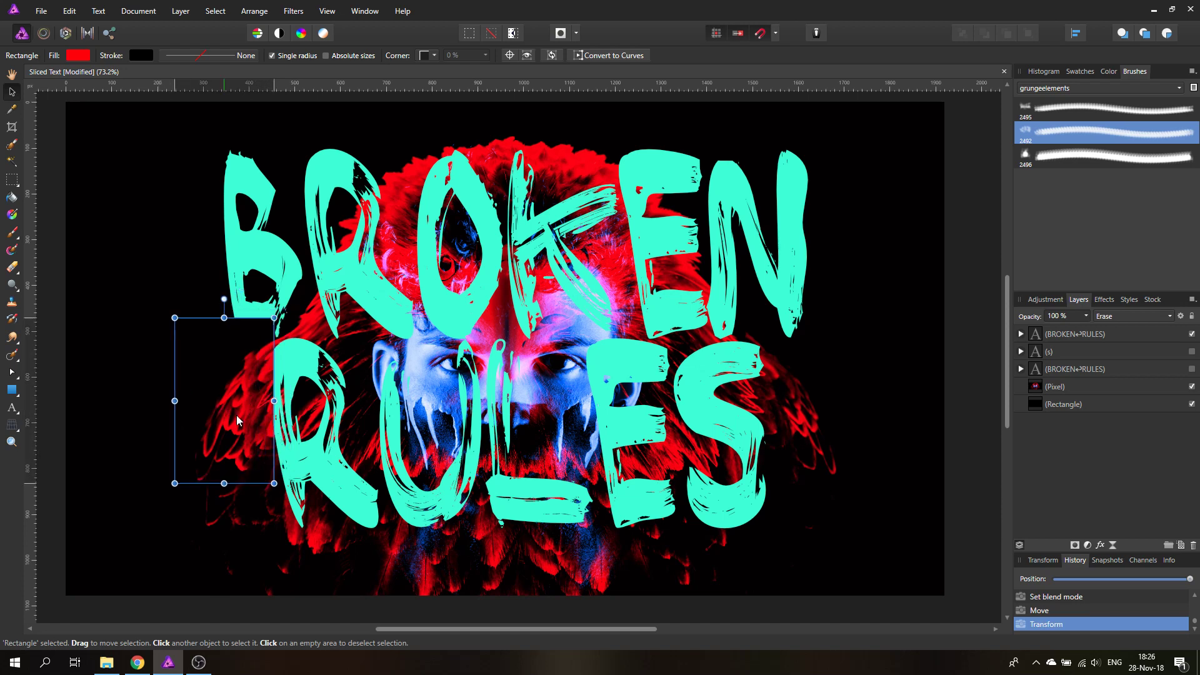
pyautogui.moveTo(249, 403); pyautogui.dragTo(241, 407)
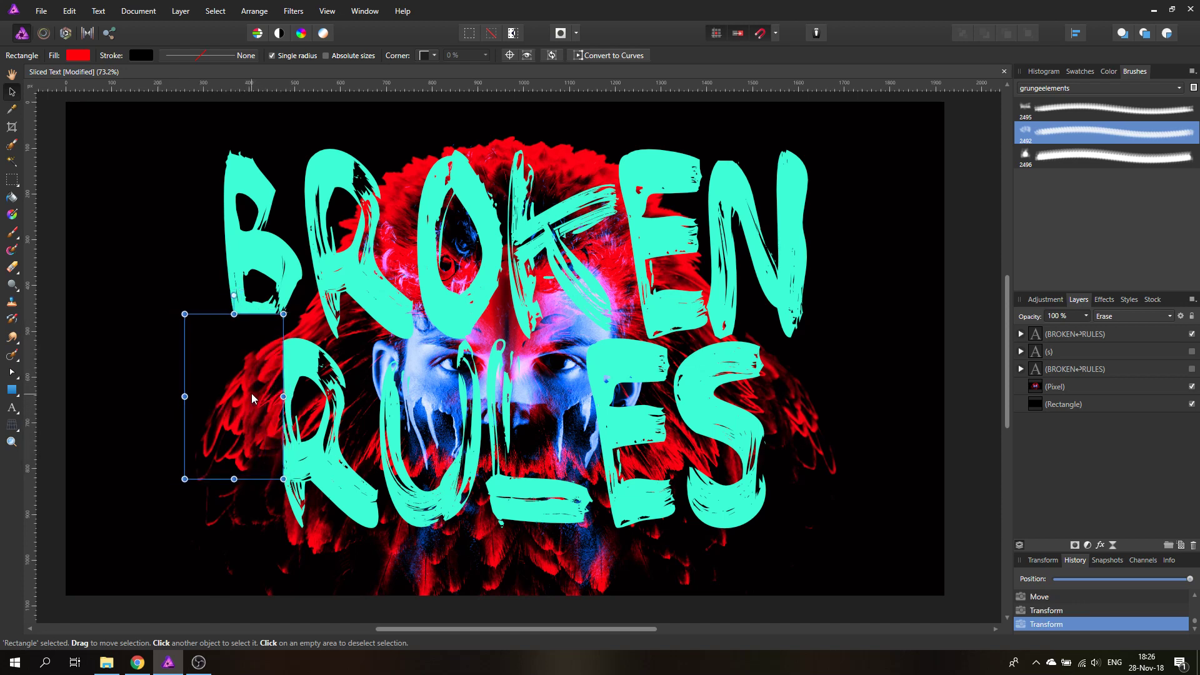
pyautogui.click(240, 379)
pyautogui.moveTo(239, 380)
pyautogui.keyDown('alt'); pyautogui.mouseDown()
pyautogui.moveTo(408, 235)
pyautogui.moveTo(409, 255)
pyautogui.mouseUp(); pyautogui.keyUp('alt')
pyautogui.moveTo(386, 154)
pyautogui.mouseDown()
pyautogui.moveTo(296, 204)
pyautogui.moveTo(290, 277)
pyautogui.moveTo(295, 170)
pyautogui.moveTo(278, 167)
pyautogui.mouseUp()
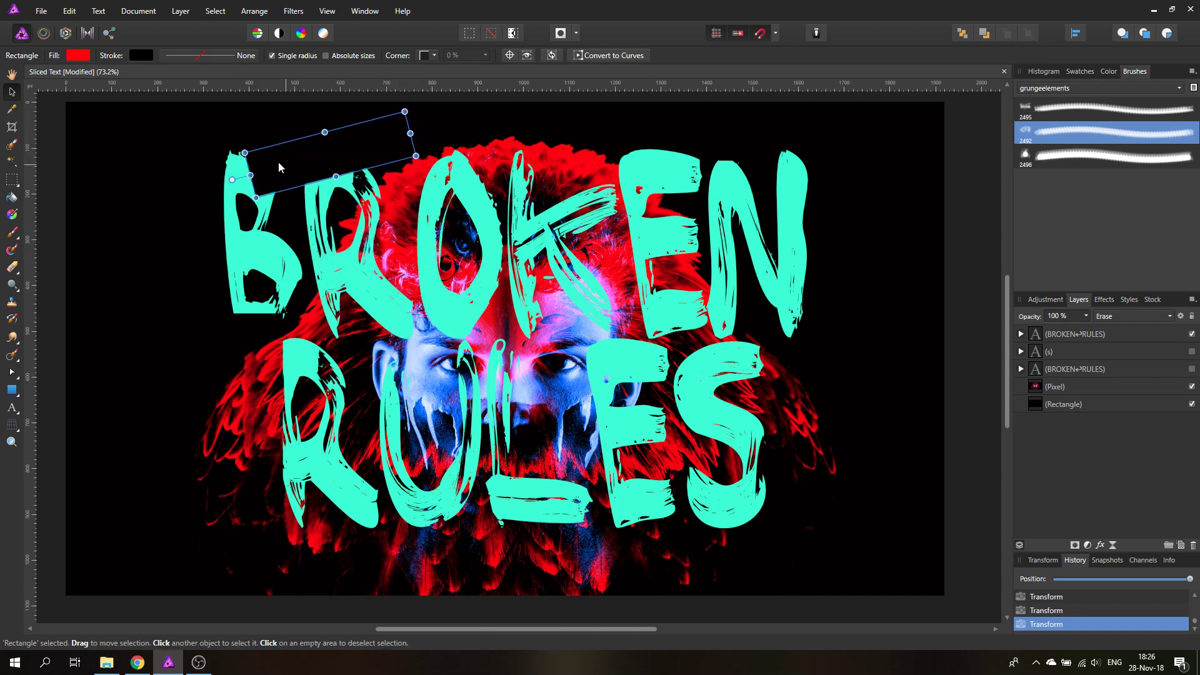
# Add another eraser copy below the N, squashed into a thin, shortened bar.
pyautogui.moveTo(279, 167)
pyautogui.mouseDown()
pyautogui.moveTo(652, 172)
pyautogui.moveTo(818, 278)
pyautogui.mouseUp()
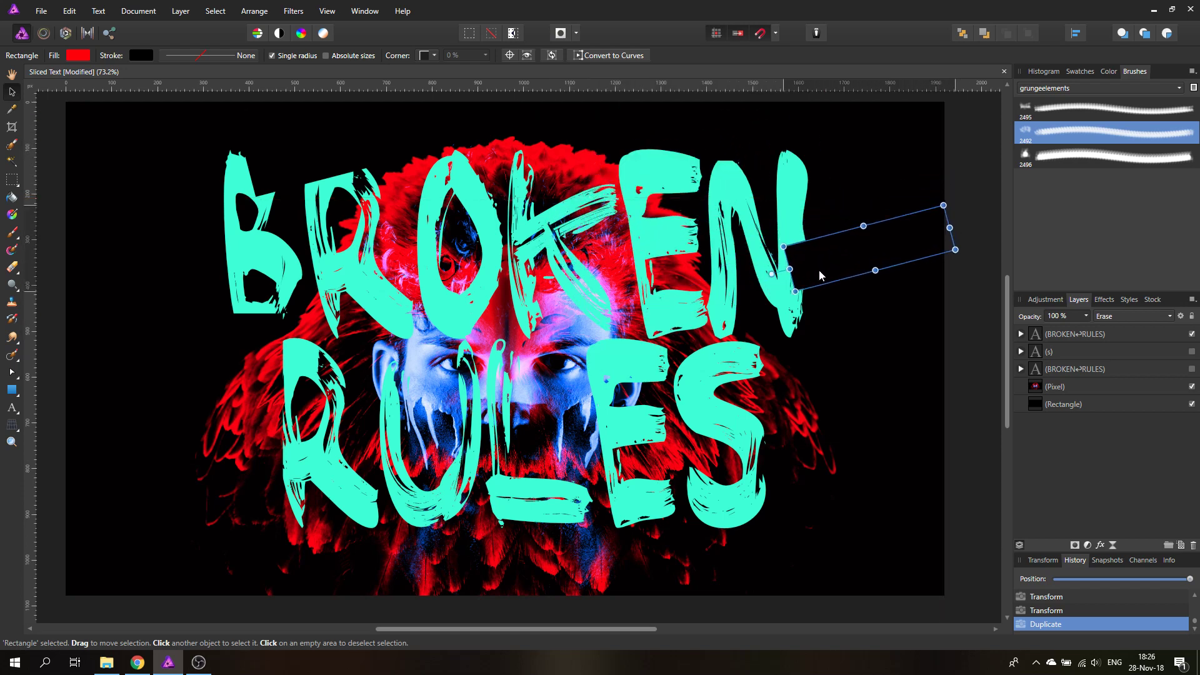
pyautogui.moveTo(851, 276)
pyautogui.mouseDown()
pyautogui.moveTo(808, 317)
pyautogui.moveTo(825, 312)
pyautogui.moveTo(433, 294)
pyautogui.mouseUp()
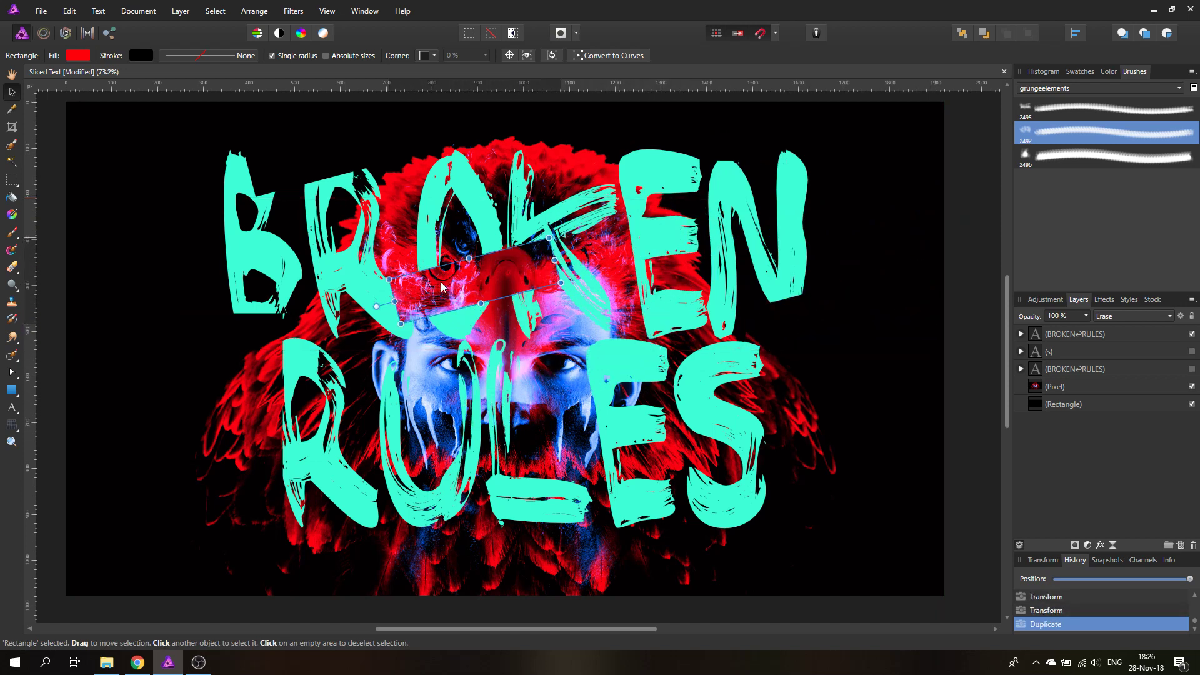
pyautogui.moveTo(465, 305)
pyautogui.mouseDown()
pyautogui.moveTo(470, 274)
pyautogui.moveTo(477, 296)
pyautogui.moveTo(456, 310)
pyautogui.mouseUp()
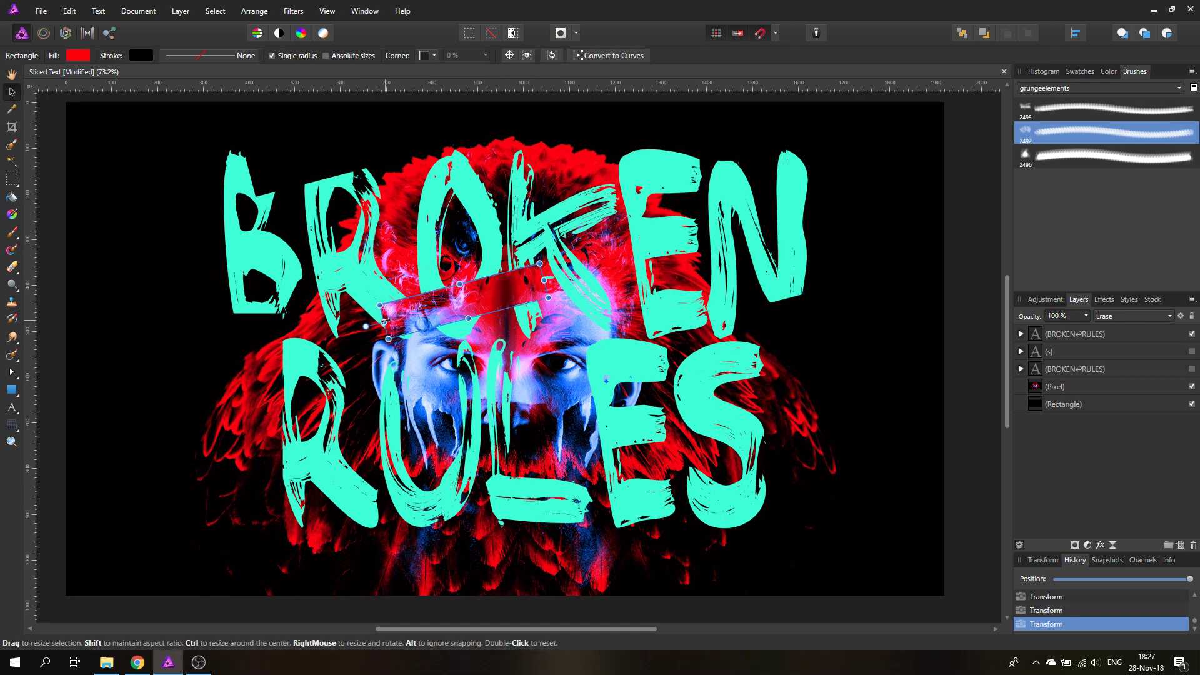
pyautogui.moveTo(380, 307); pyautogui.dragTo(424, 311)
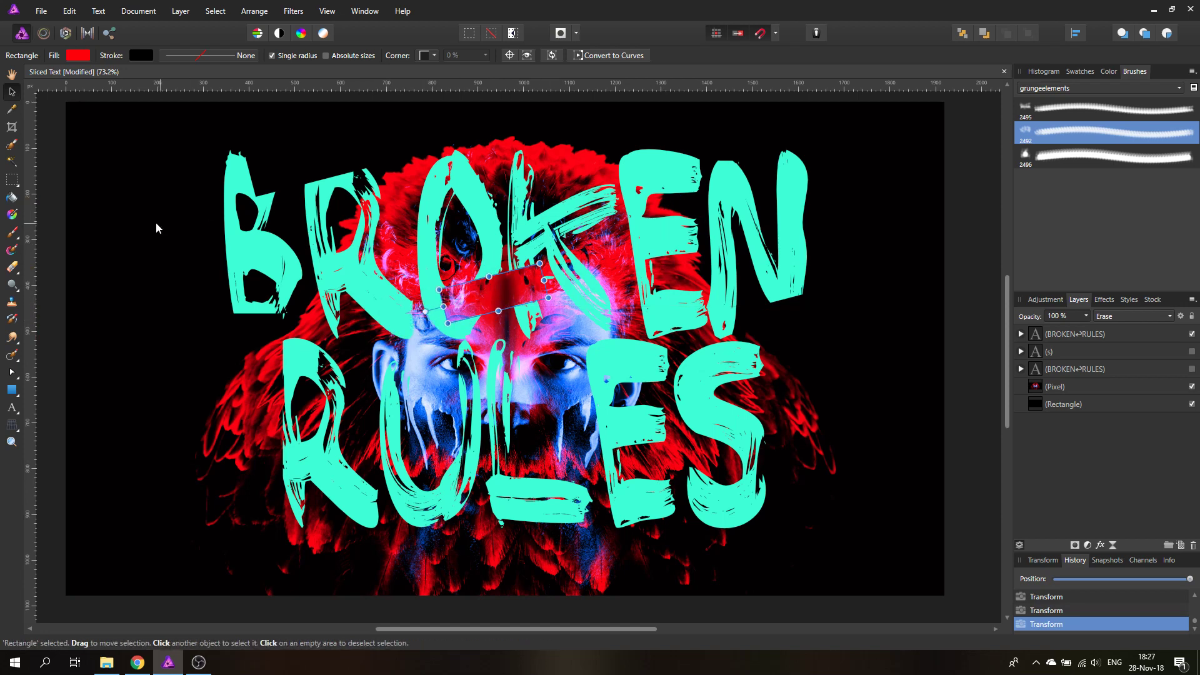
pyautogui.click(111, 166)
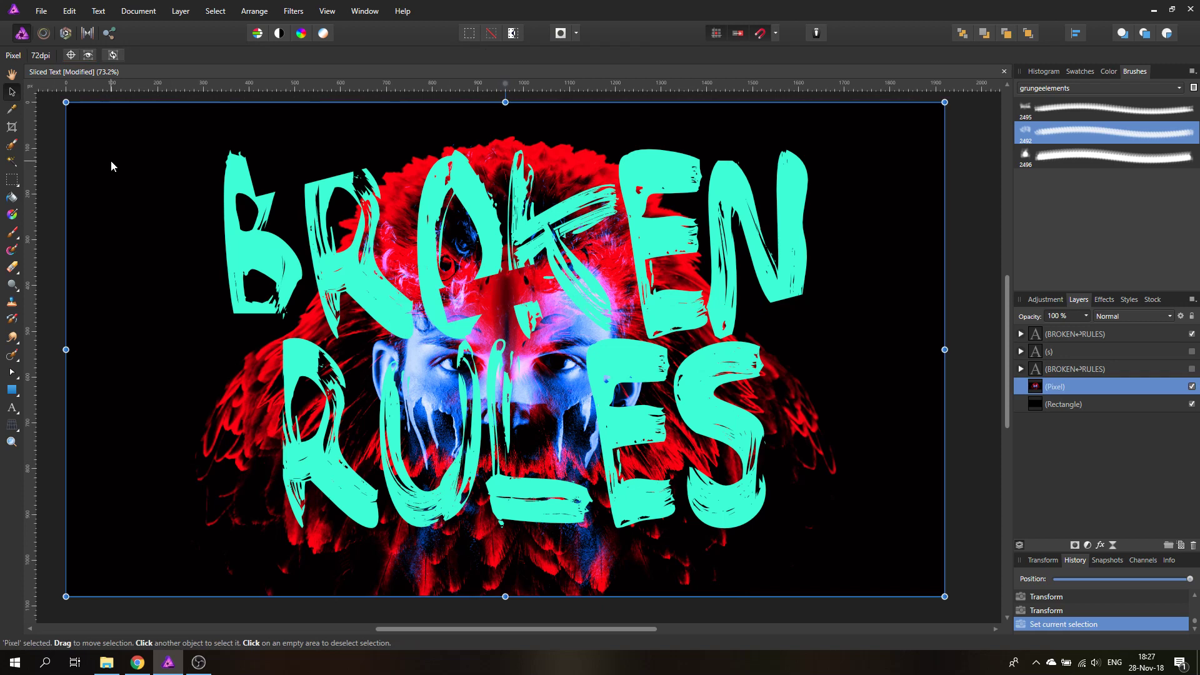
# Delete the old hidden BROKEN+RULES and S text layers.
pyautogui.click(1023, 368)
pyautogui.click(1023, 369)
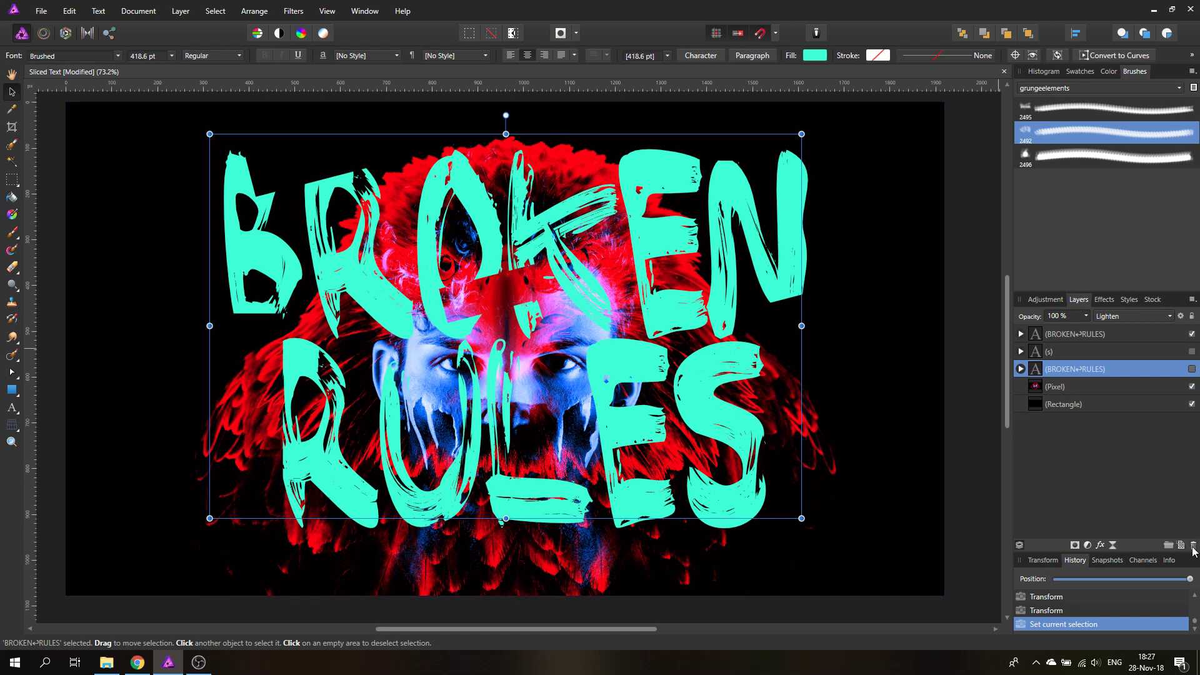
pyautogui.click(1194, 548)
pyautogui.click(1040, 350)
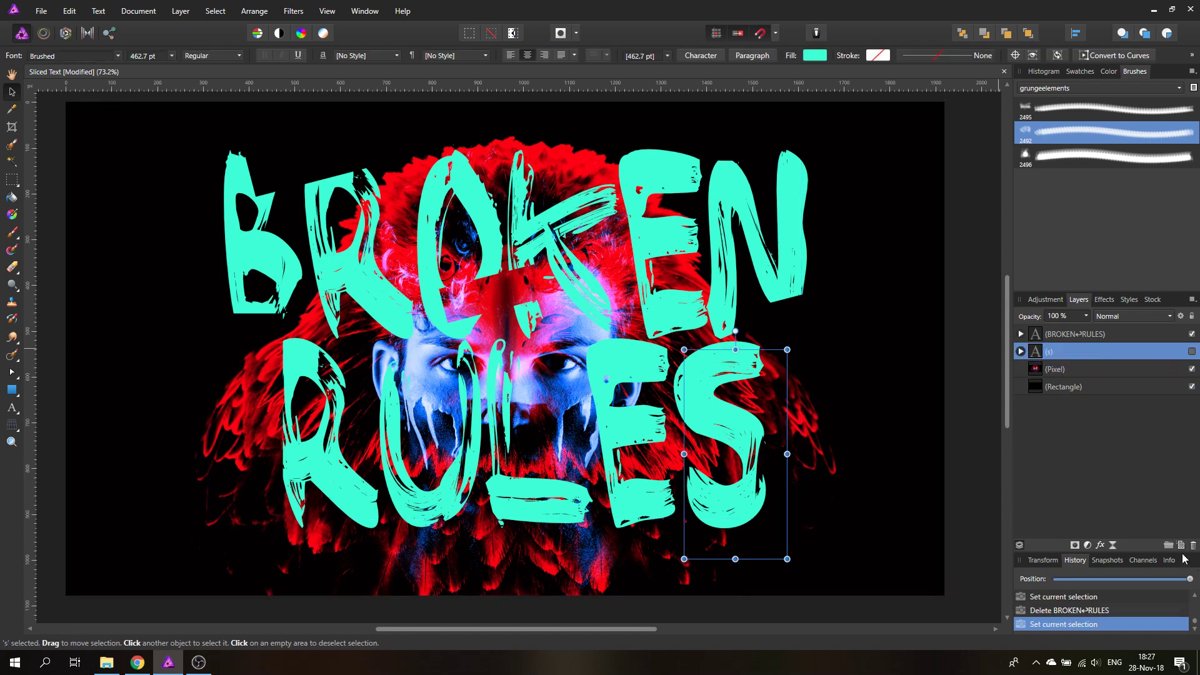
pyautogui.click(1192, 545)
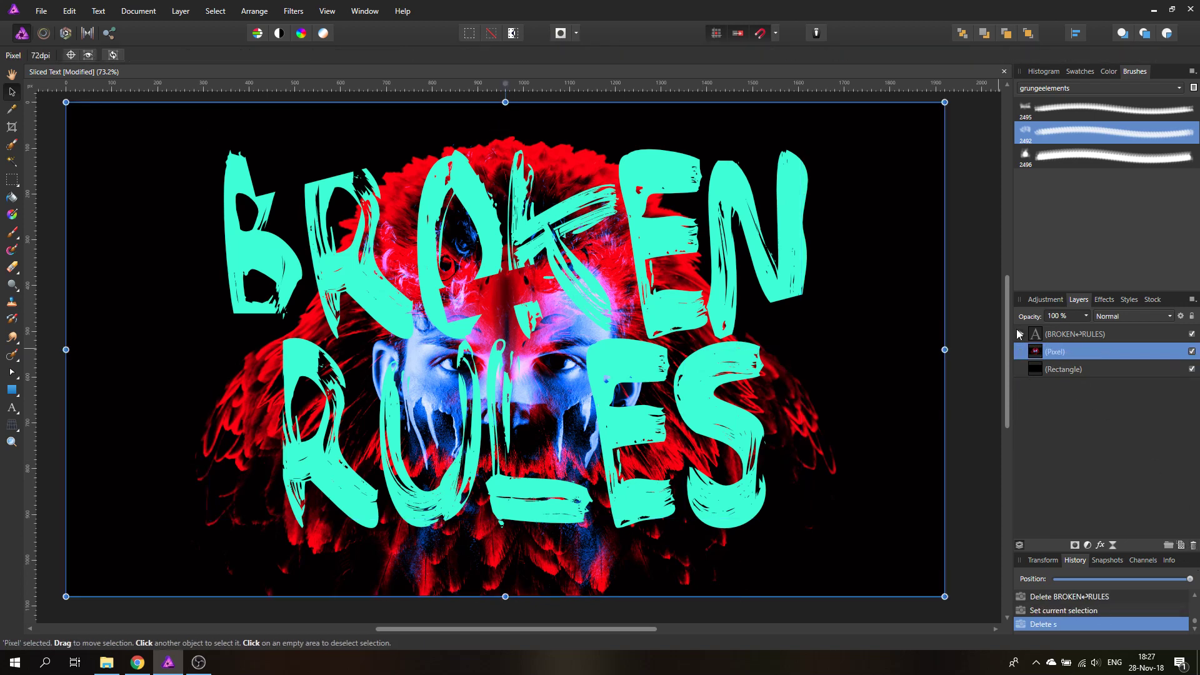
# Duplicate a slanted eraser bar with Ctrl+J and stretch the copy across the face.
pyautogui.click(1023, 335)
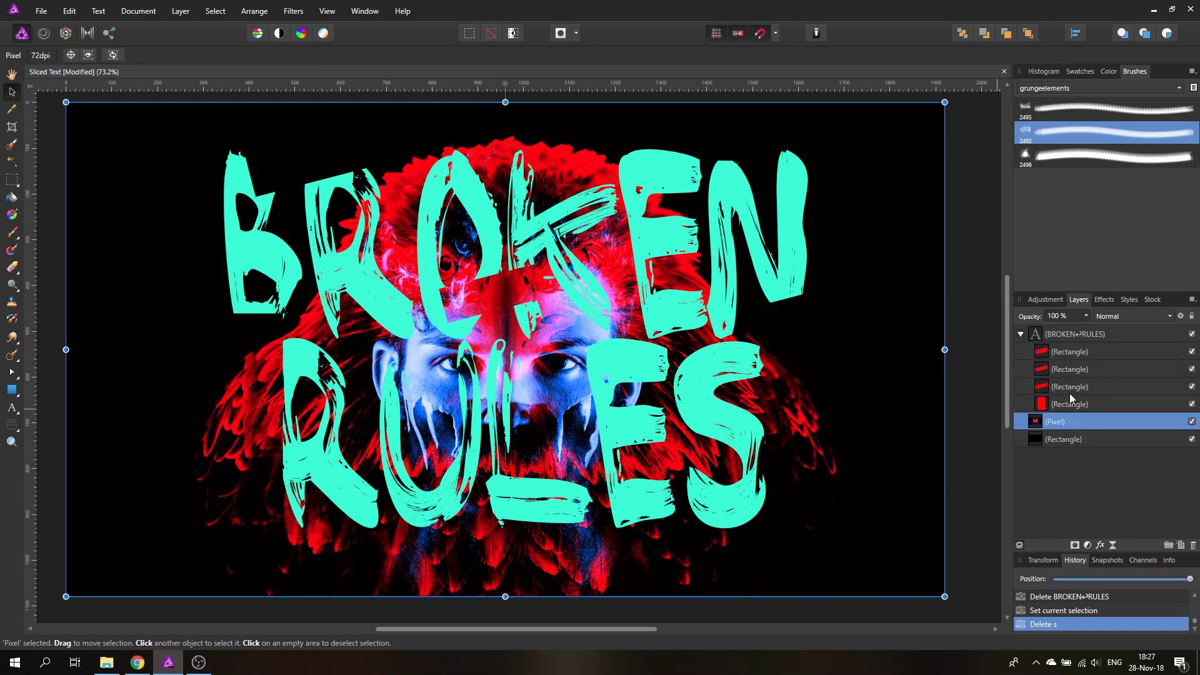
pyautogui.click(1045, 407)
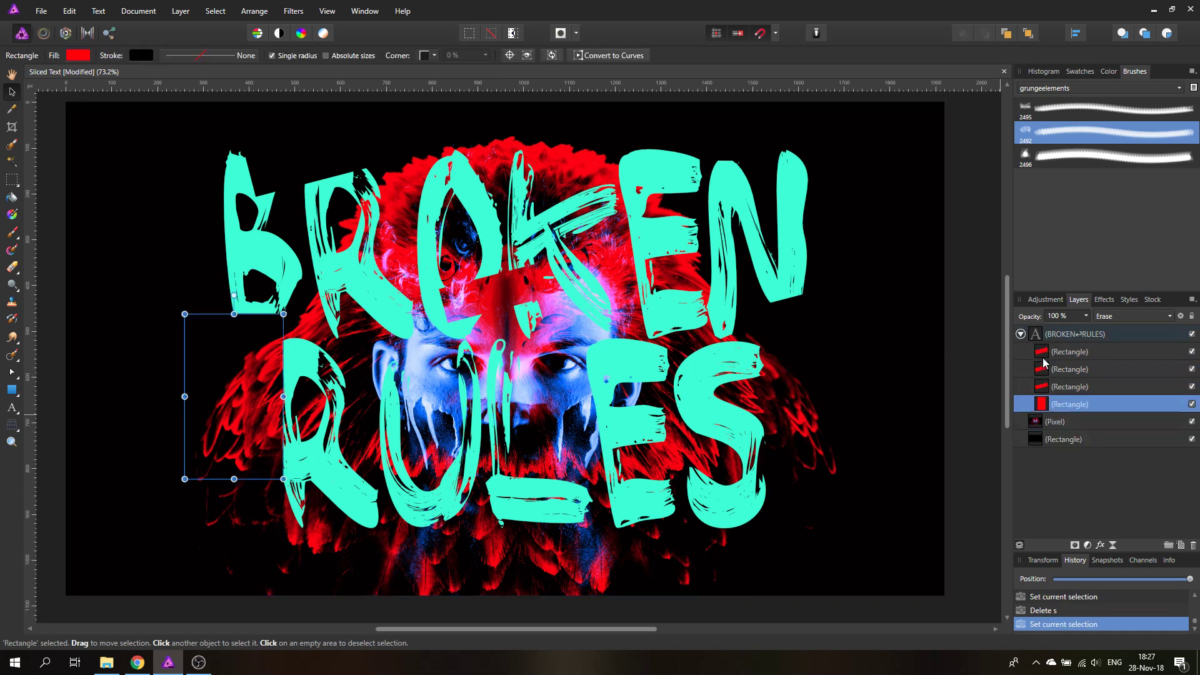
pyautogui.click(1044, 353)
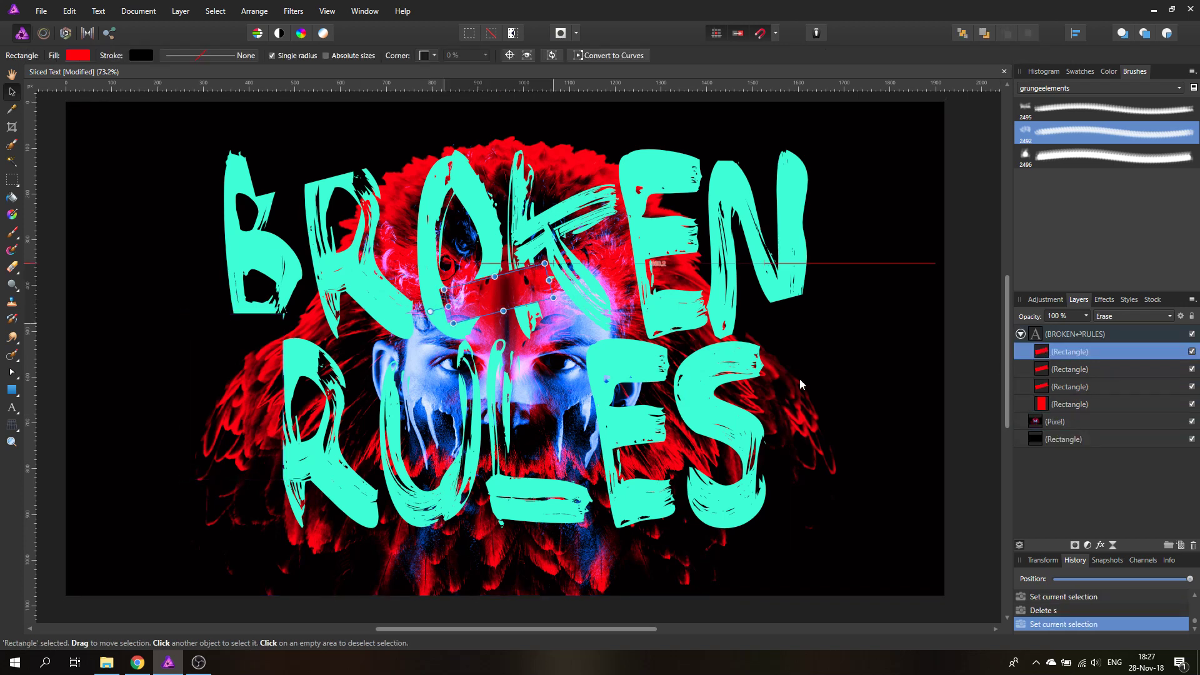
pyautogui.moveTo(796, 385); pyautogui.dragTo(568, 373)
pyautogui.hotkey('ctrl', 'j')
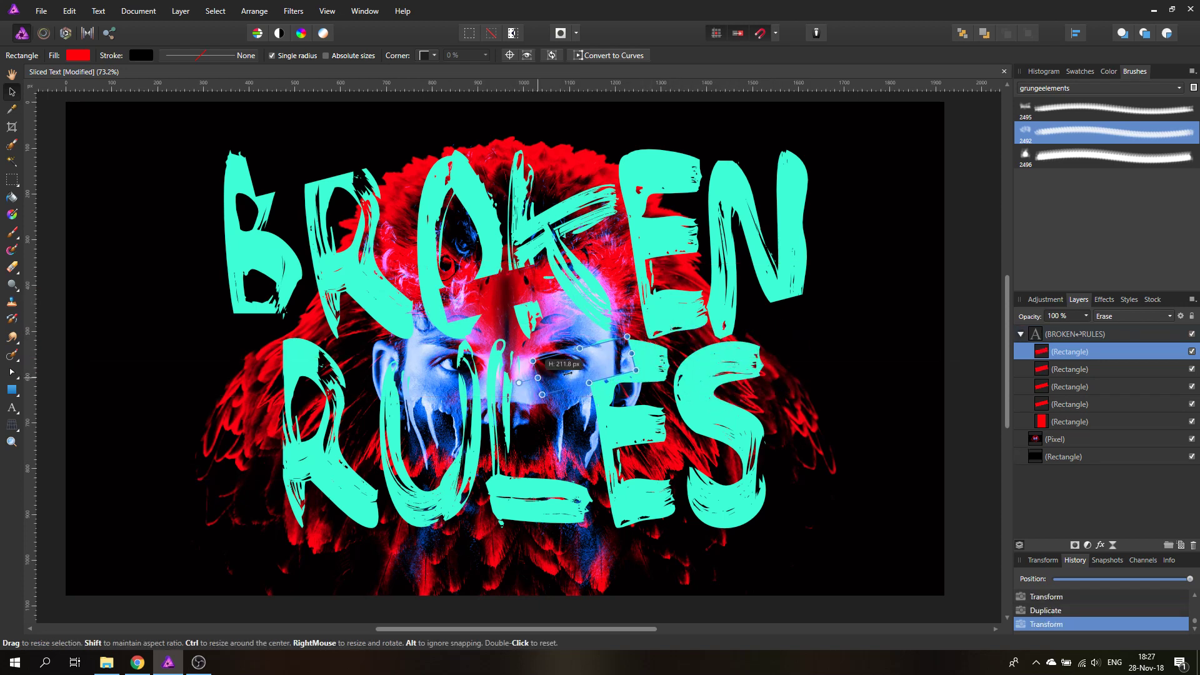
pyautogui.moveTo(567, 359)
pyautogui.mouseDown()
pyautogui.moveTo(596, 359)
pyautogui.moveTo(537, 535)
pyautogui.moveTo(541, 519)
pyautogui.moveTo(546, 527)
pyautogui.moveTo(374, 450)
pyautogui.mouseUp()
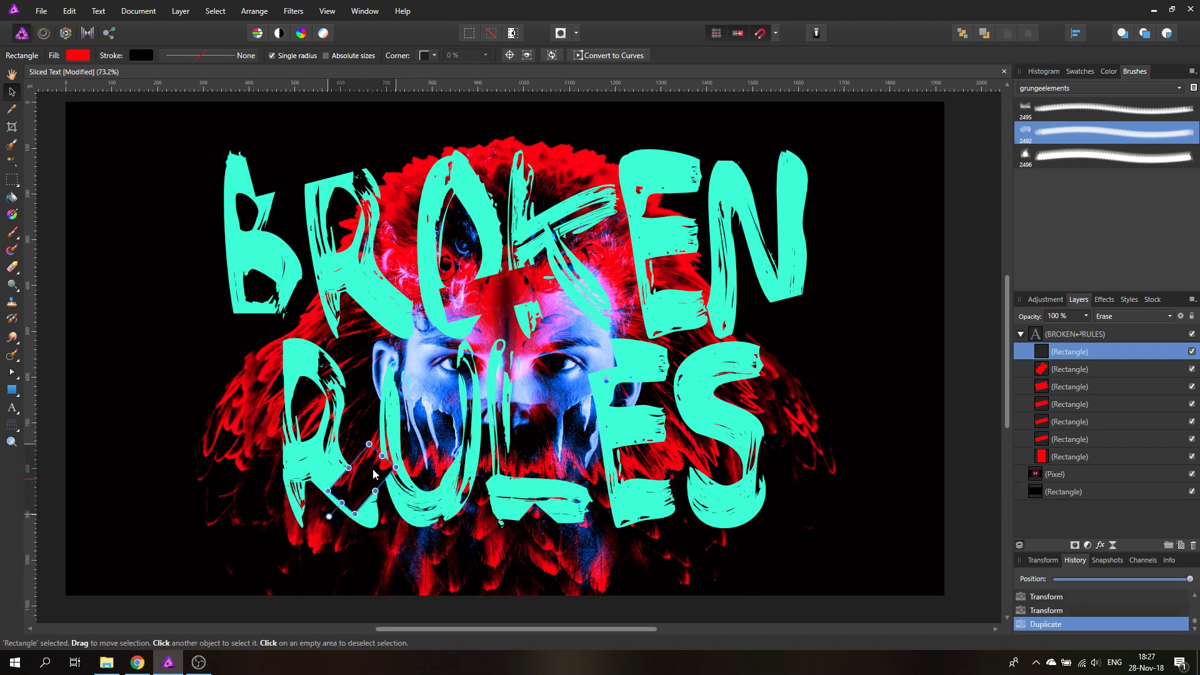
pyautogui.click(140, 372)
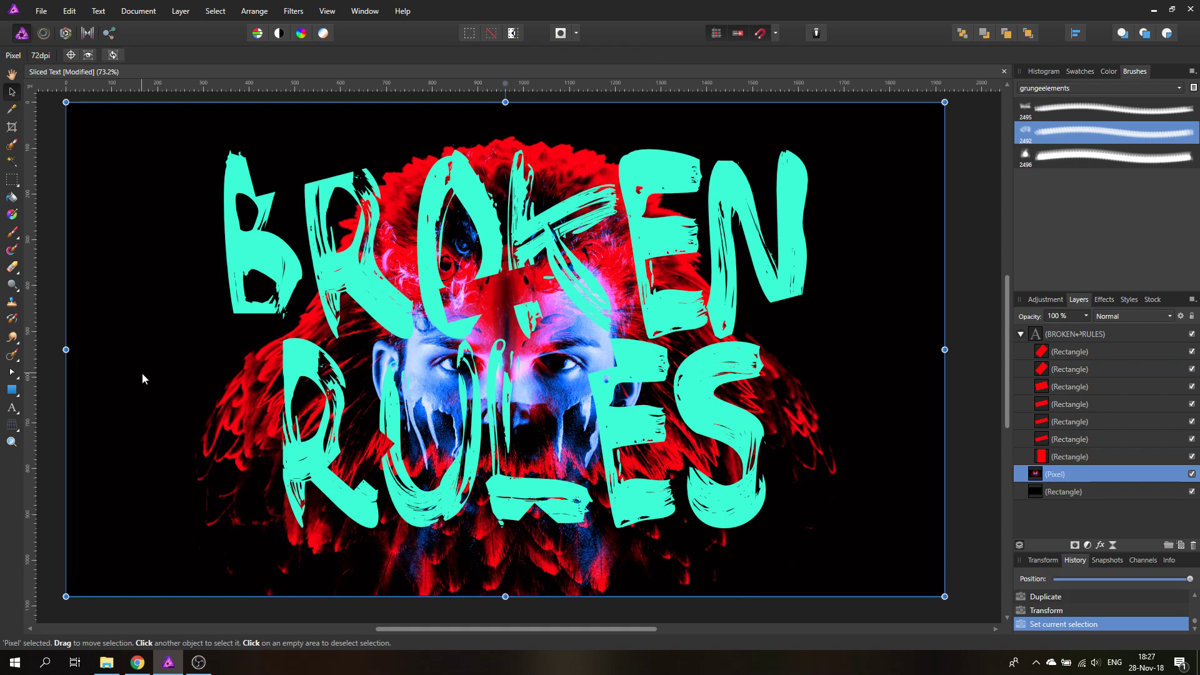
# Copy the top erasing cut to the N and rotate it across the N's top right.
pyautogui.click(366, 469)
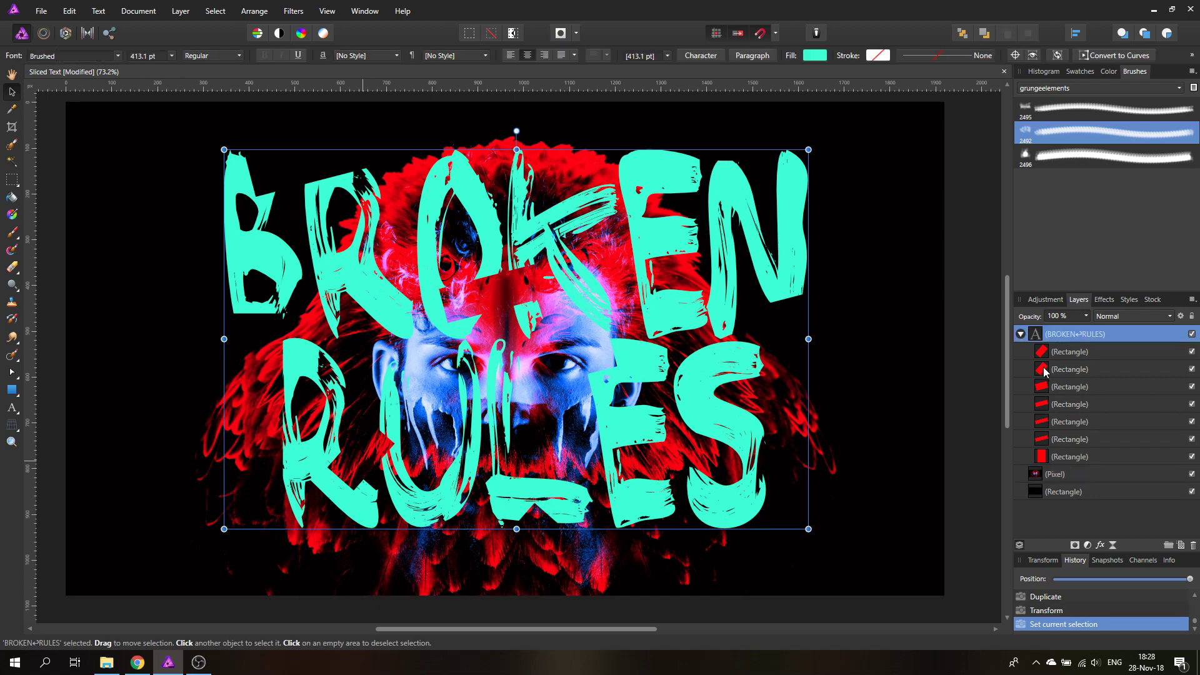
pyautogui.click(1047, 462)
pyautogui.click(354, 474)
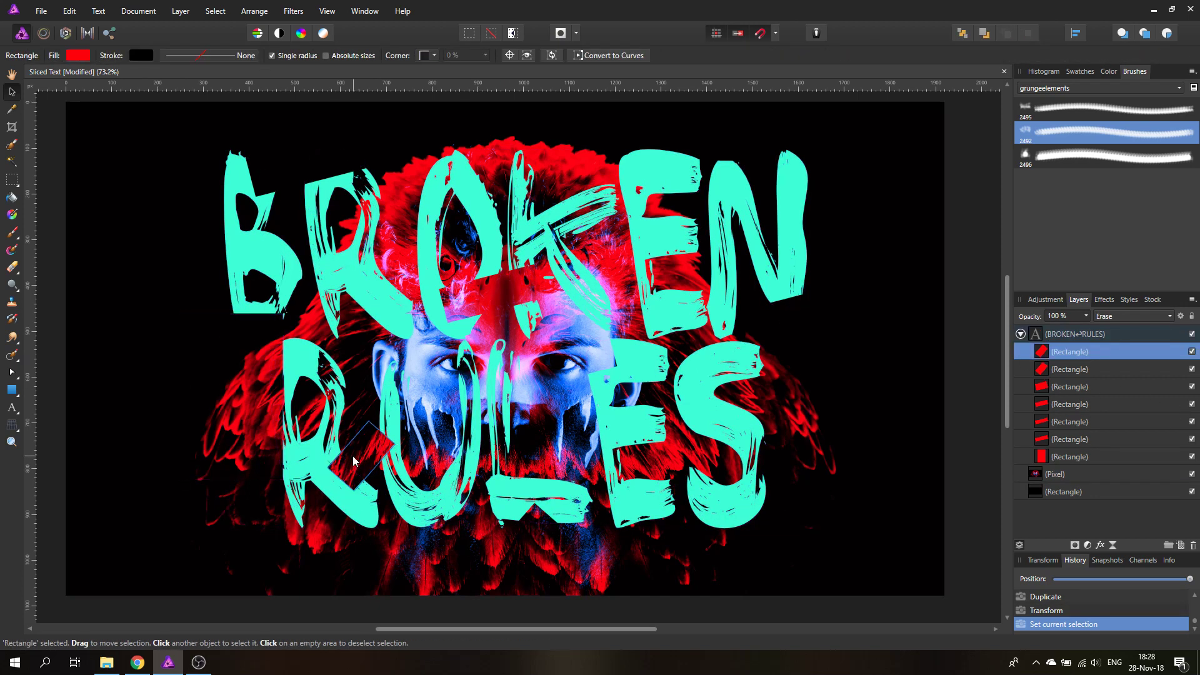
pyautogui.moveTo(354, 474)
pyautogui.mouseDown()
pyautogui.moveTo(662, 148)
pyautogui.moveTo(812, 205)
pyautogui.mouseUp()
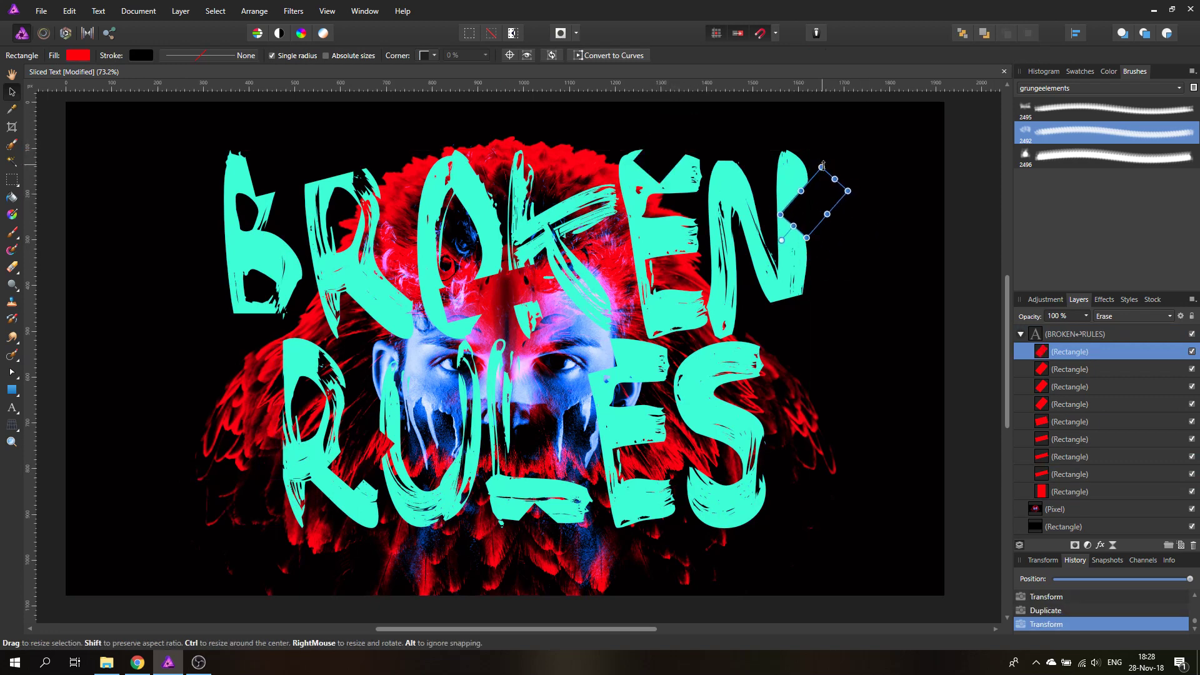
pyautogui.moveTo(823, 165); pyautogui.dragTo(798, 162)
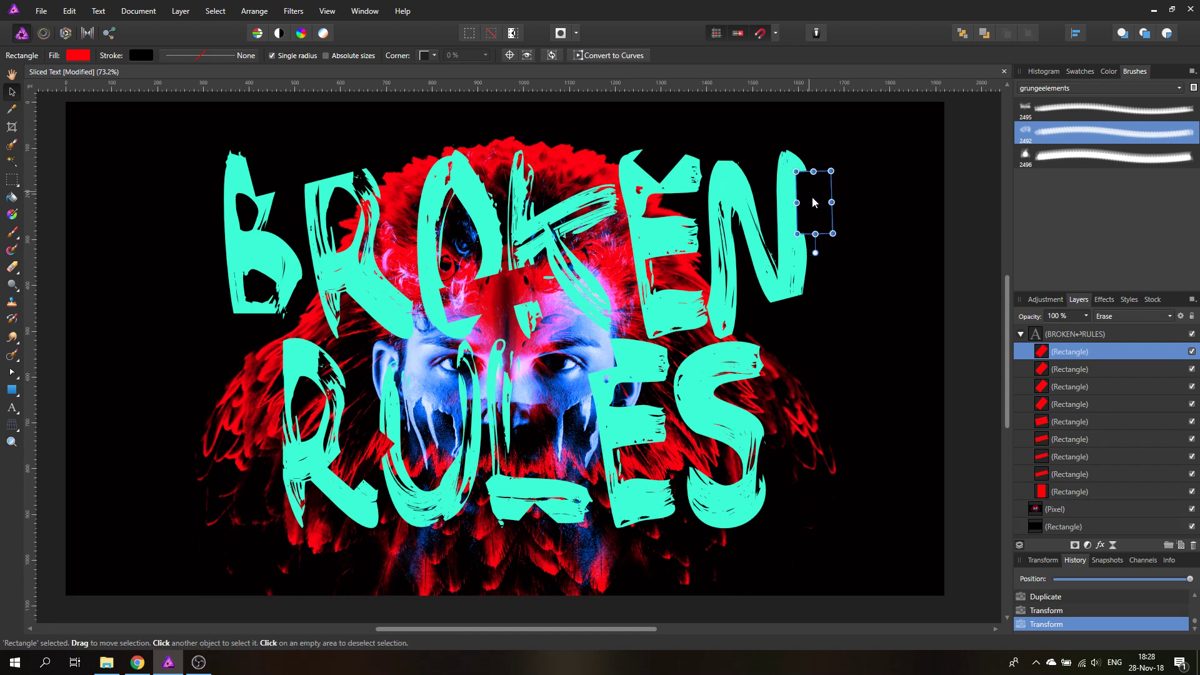
pyautogui.click(867, 230)
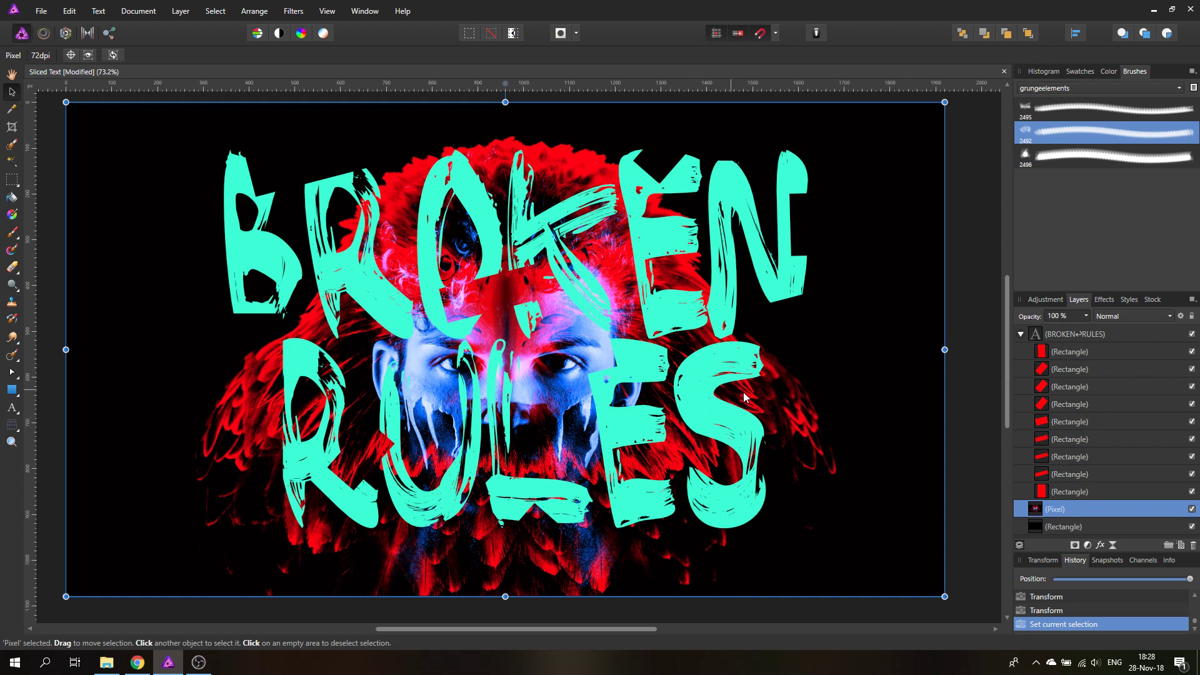
# Copy the N's erasing cut onto the S, enlarging and tilting it to leave a sliver.
pyautogui.click(1047, 357)
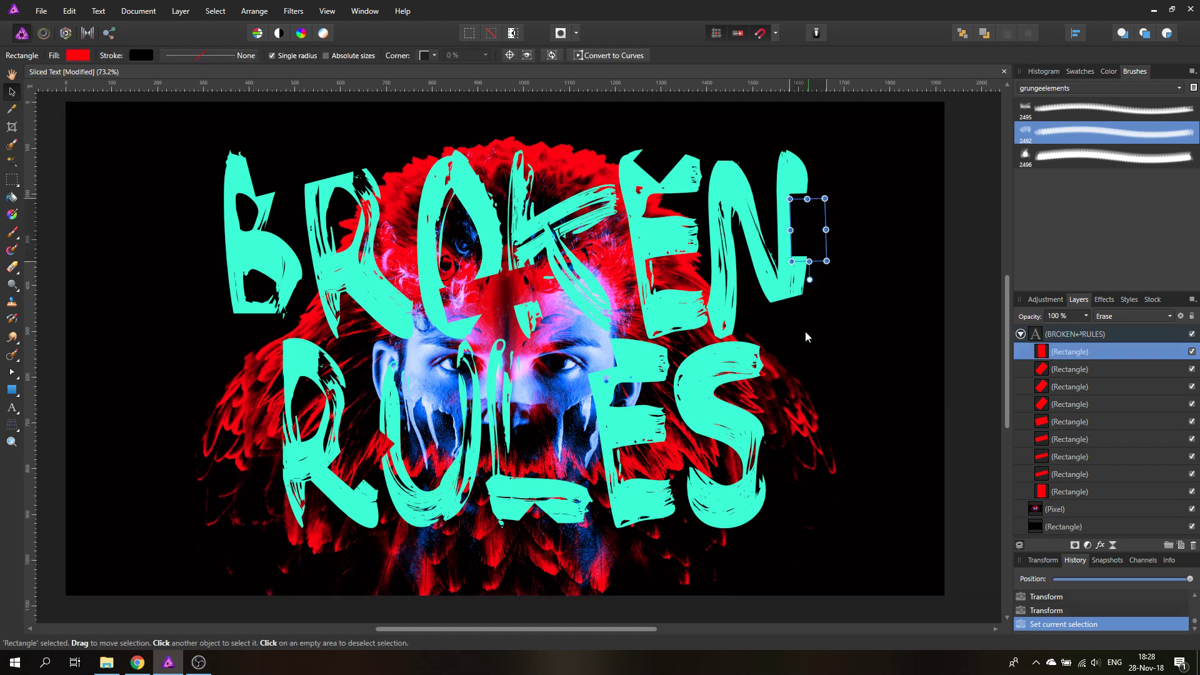
pyautogui.moveTo(812, 235)
pyautogui.mouseDown()
pyautogui.moveTo(761, 510)
pyautogui.moveTo(763, 306)
pyautogui.mouseUp()
pyautogui.moveTo(776, 433); pyautogui.dragTo(794, 423)
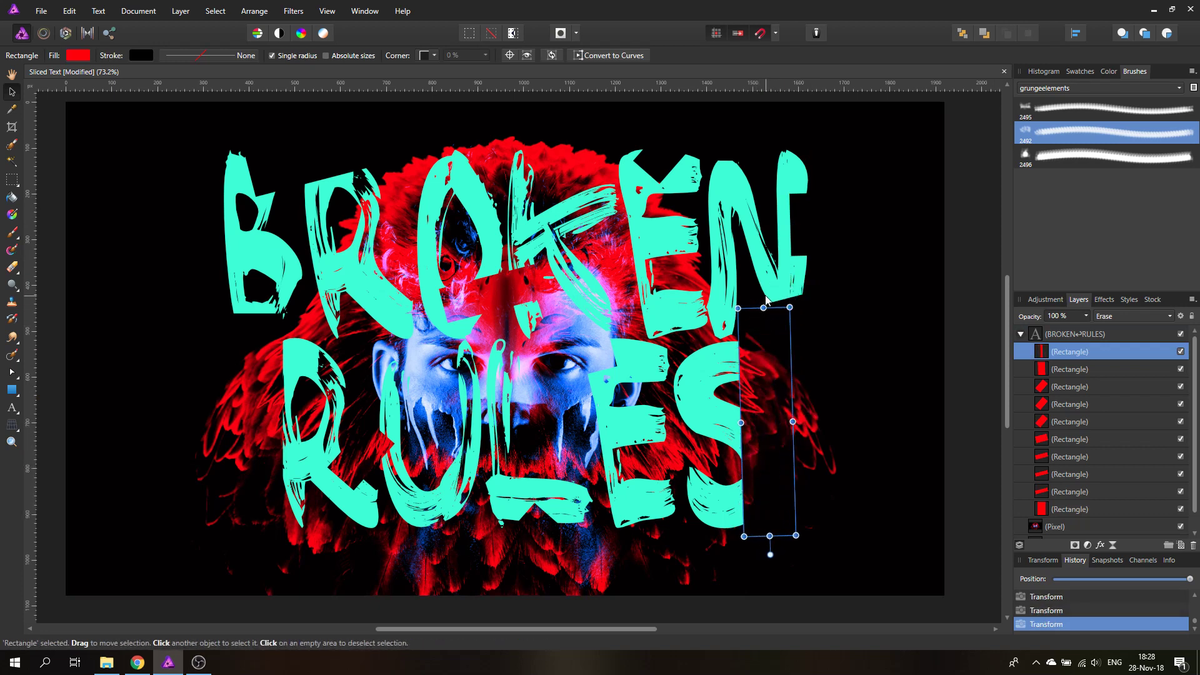
pyautogui.moveTo(763, 306)
pyautogui.mouseDown()
pyautogui.moveTo(764, 341)
pyautogui.moveTo(776, 328)
pyautogui.mouseUp()
pyautogui.moveTo(760, 398)
pyautogui.mouseDown()
pyautogui.moveTo(737, 395)
pyautogui.moveTo(789, 426)
pyautogui.mouseUp()
pyautogui.click(847, 427)
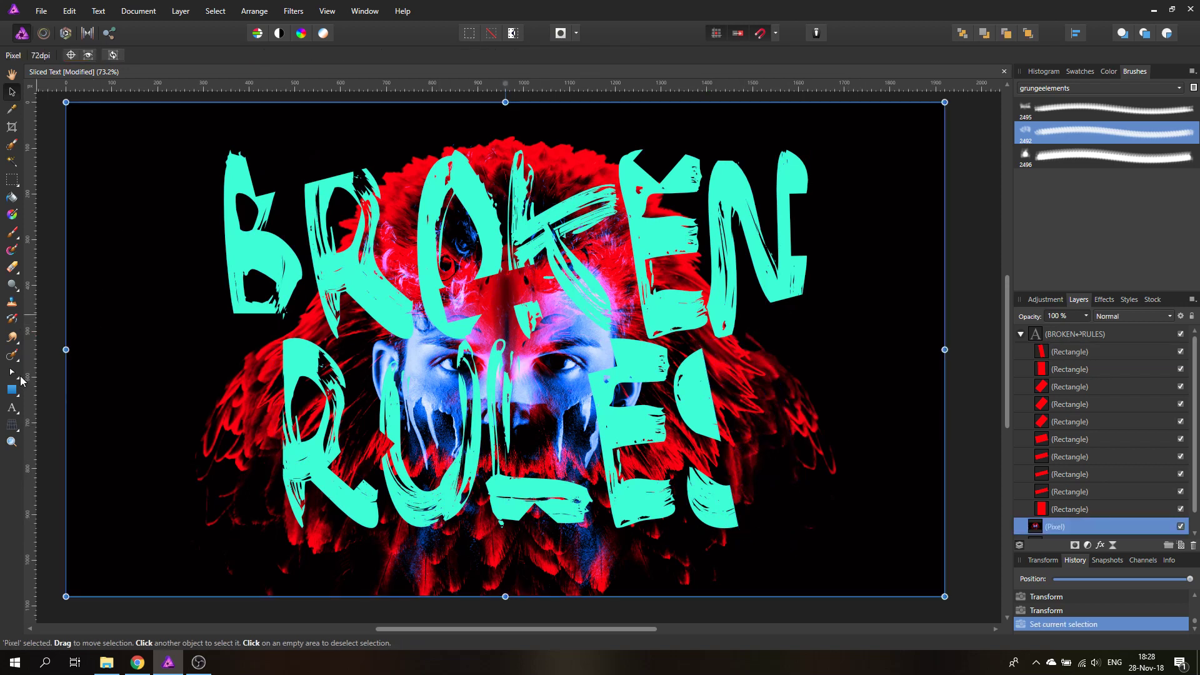
# Create a separate brush-font S, then place it, enlarged, right after RULE.
pyautogui.click(12, 410)
pyautogui.moveTo(162, 348); pyautogui.dragTo(178, 488)
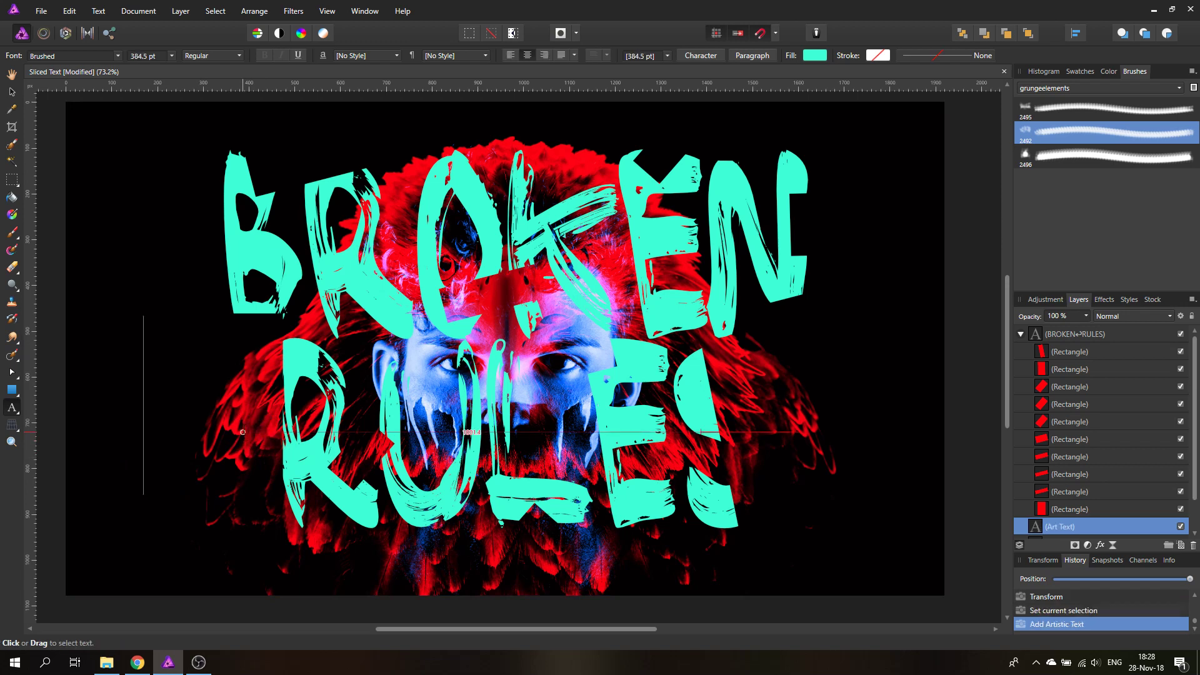
pyautogui.write('S')
pyautogui.click(13, 90)
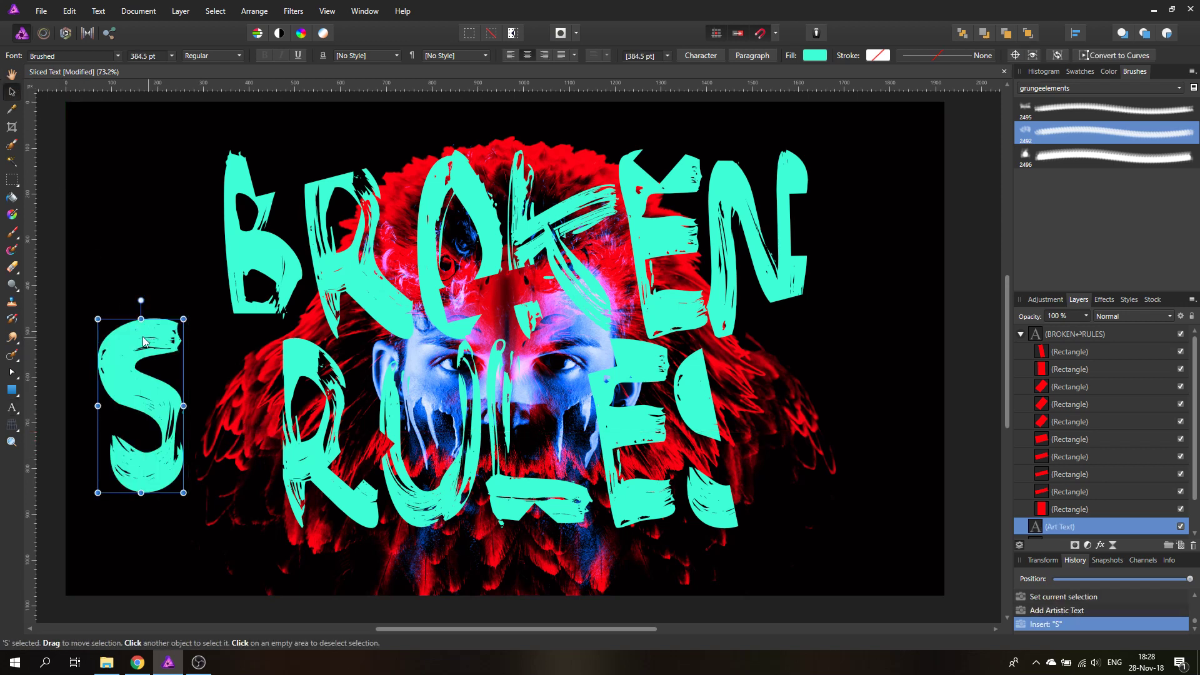
pyautogui.moveTo(154, 344)
pyautogui.mouseDown()
pyautogui.moveTo(727, 389)
pyautogui.moveTo(715, 369)
pyautogui.mouseUp()
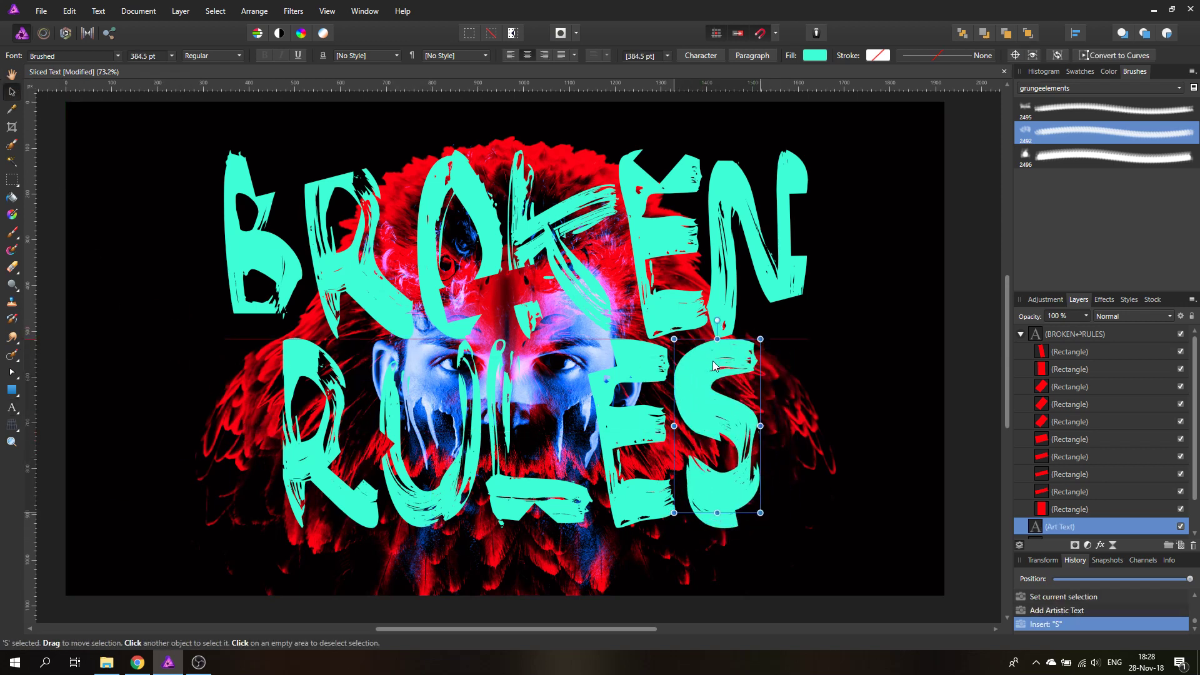
pyautogui.moveTo(760, 519); pyautogui.dragTo(781, 562)
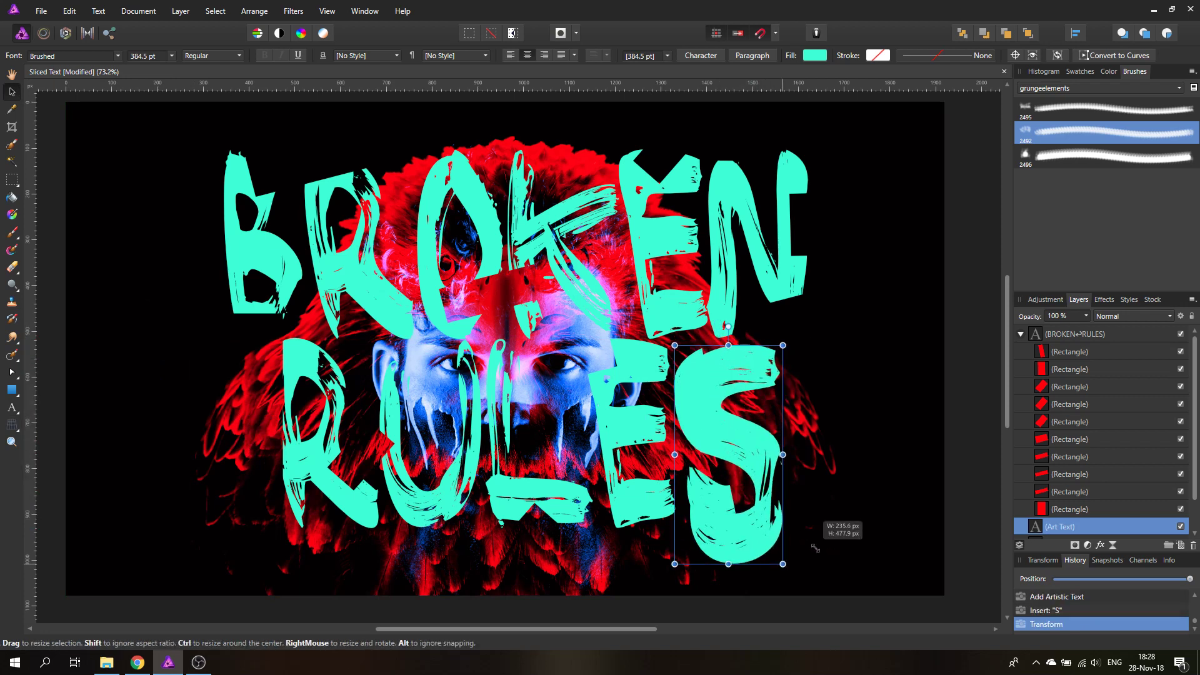
pyautogui.moveTo(744, 465); pyautogui.dragTo(836, 460)
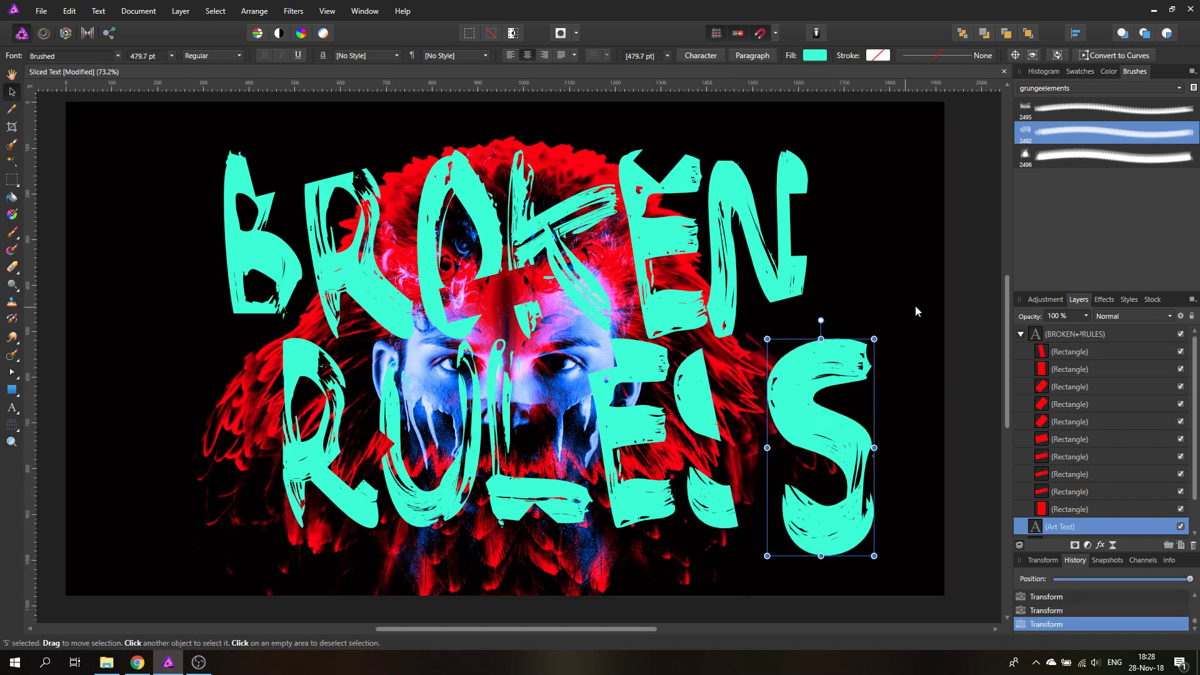
pyautogui.click(1043, 355)
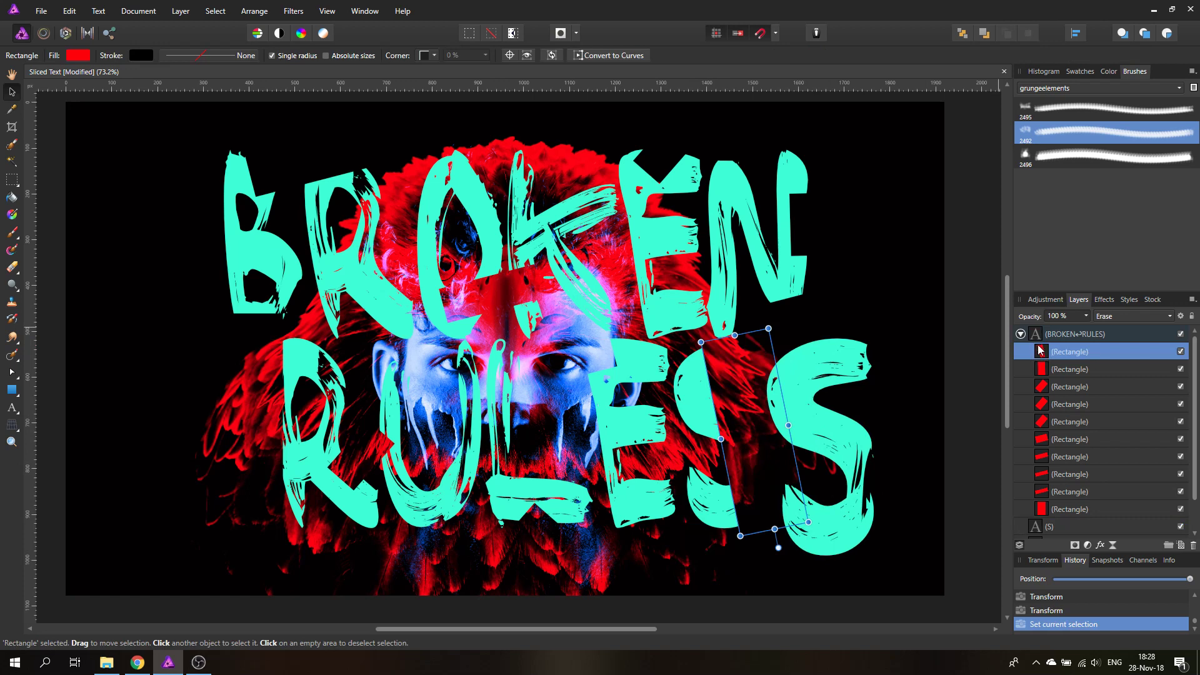
# Duplicate the top erasing cut and nest the copy inside the new S layer.
pyautogui.click(1021, 334)
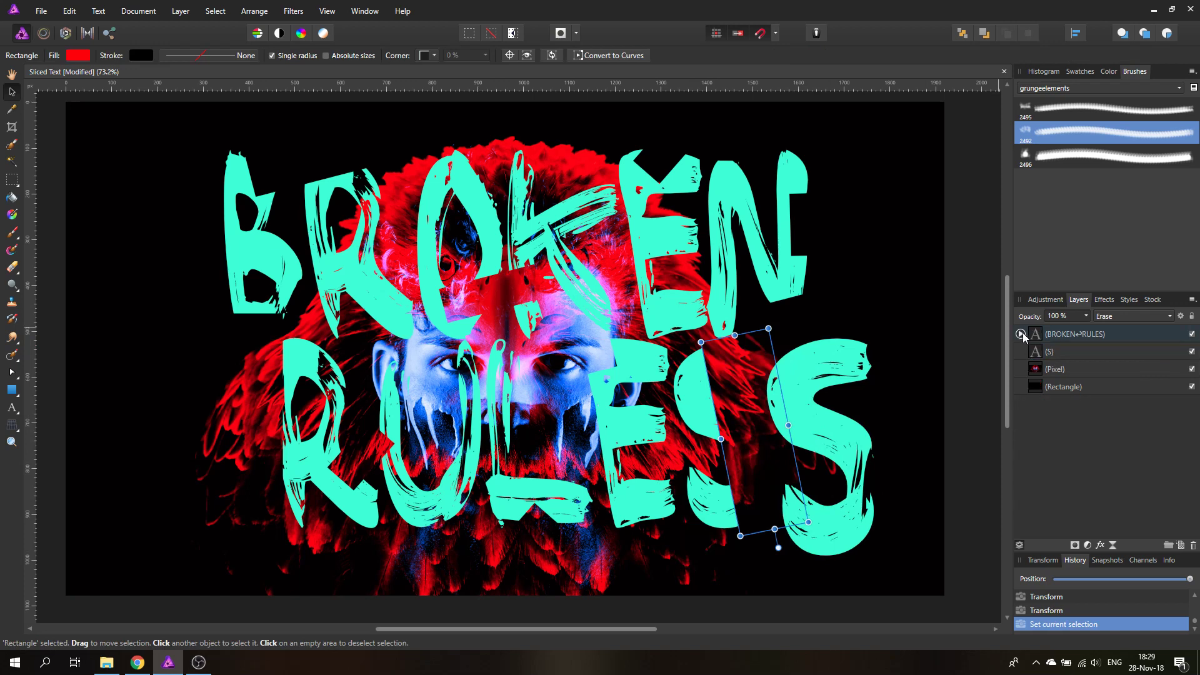
pyautogui.click(1020, 335)
pyautogui.rightClick(1041, 354)
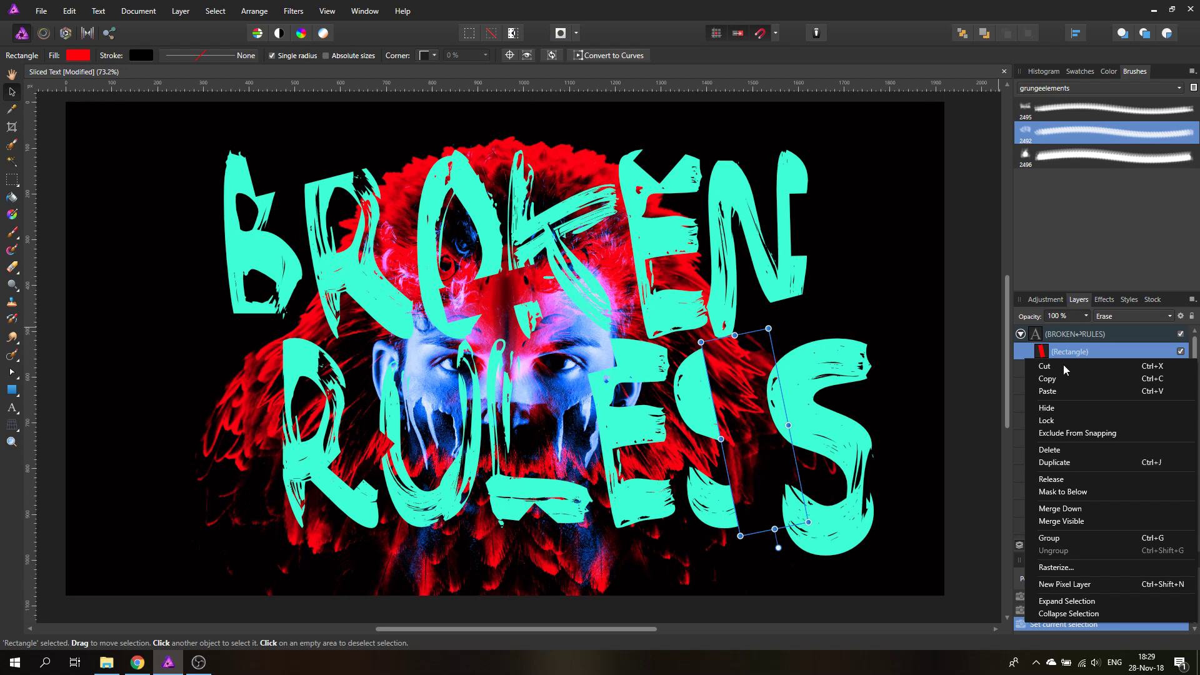
pyautogui.click(1074, 459)
pyautogui.moveTo(1055, 353); pyautogui.dragTo(1037, 331)
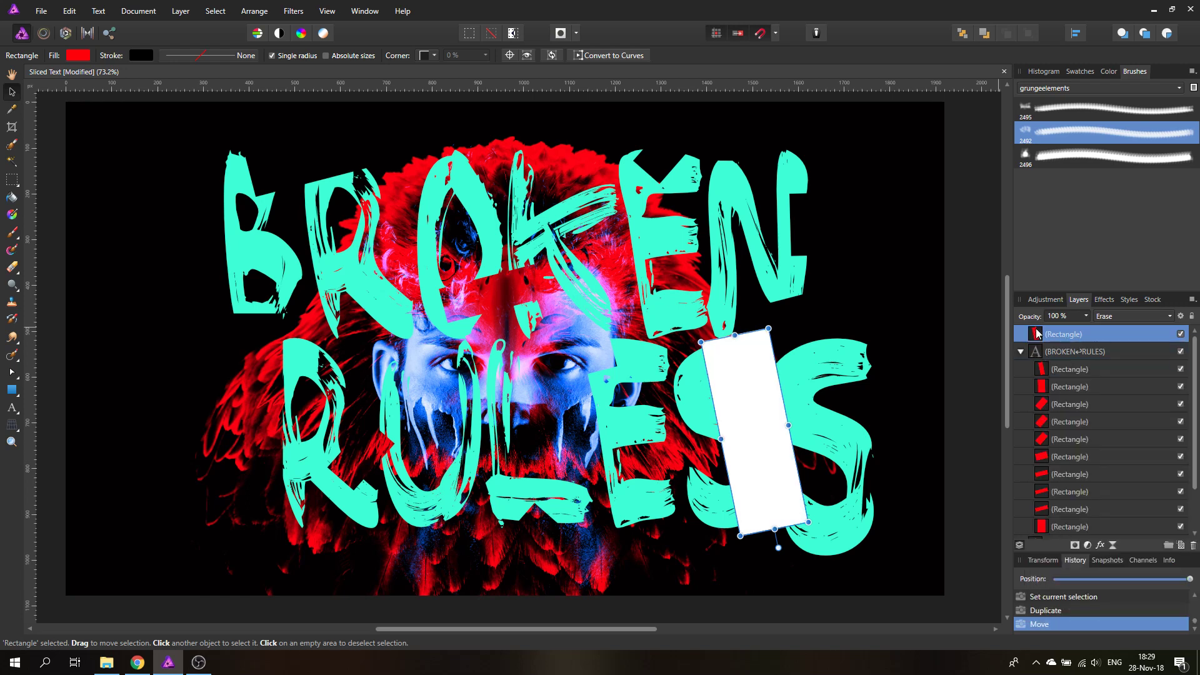
pyautogui.click(1020, 352)
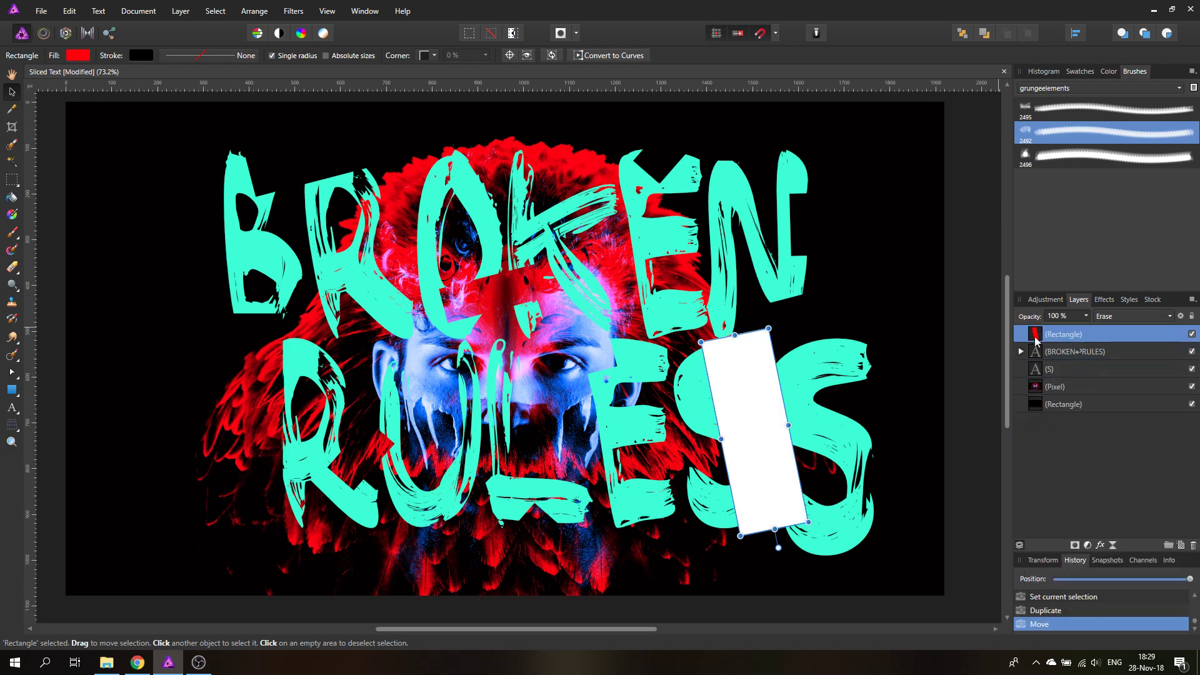
pyautogui.moveTo(1037, 335); pyautogui.dragTo(1055, 355)
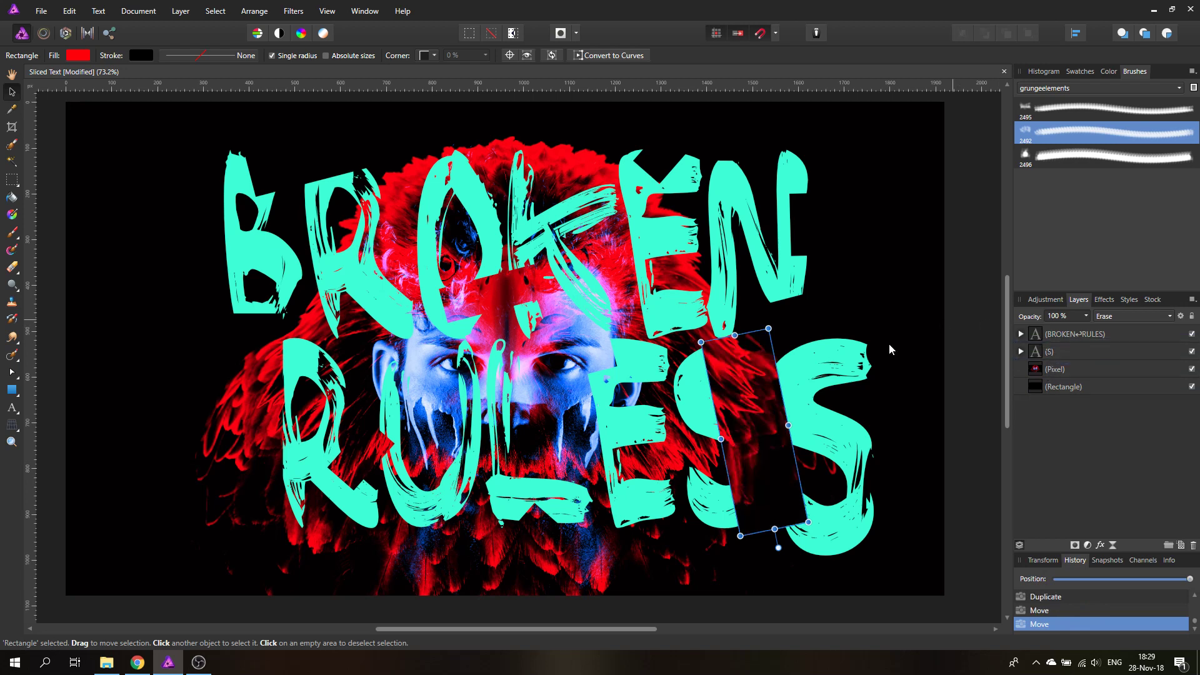
# Move the S's erasing cut across the letter and make it taller.
pyautogui.click(752, 419)
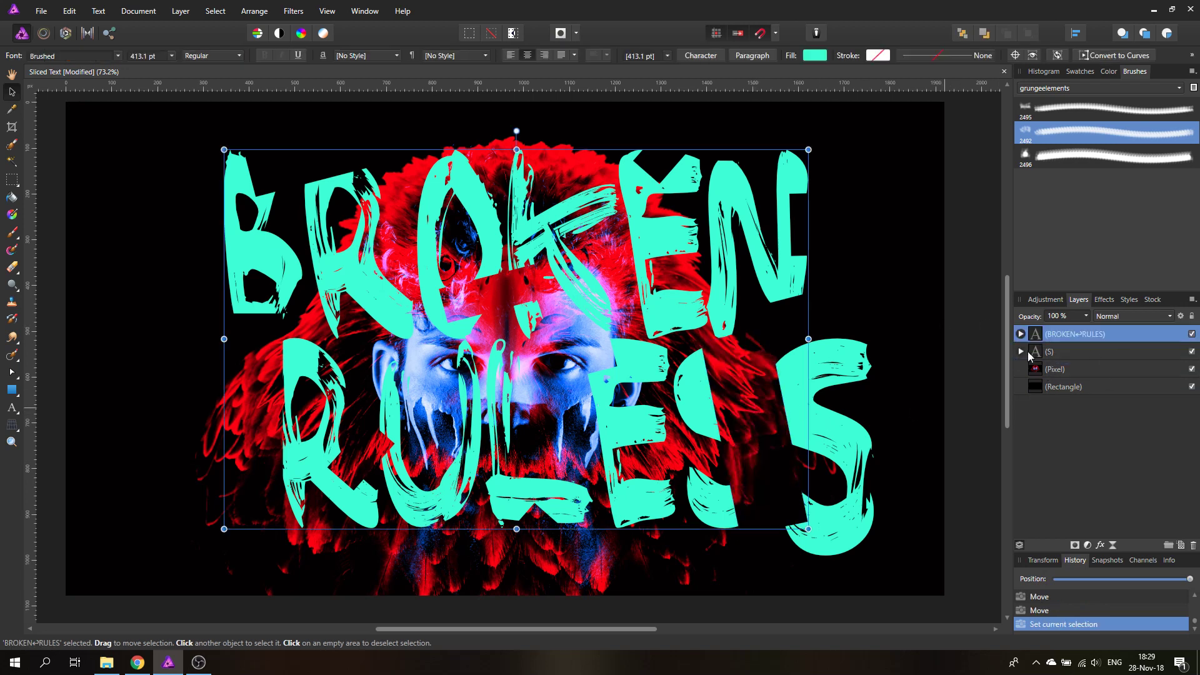
pyautogui.click(1020, 351)
pyautogui.click(1069, 368)
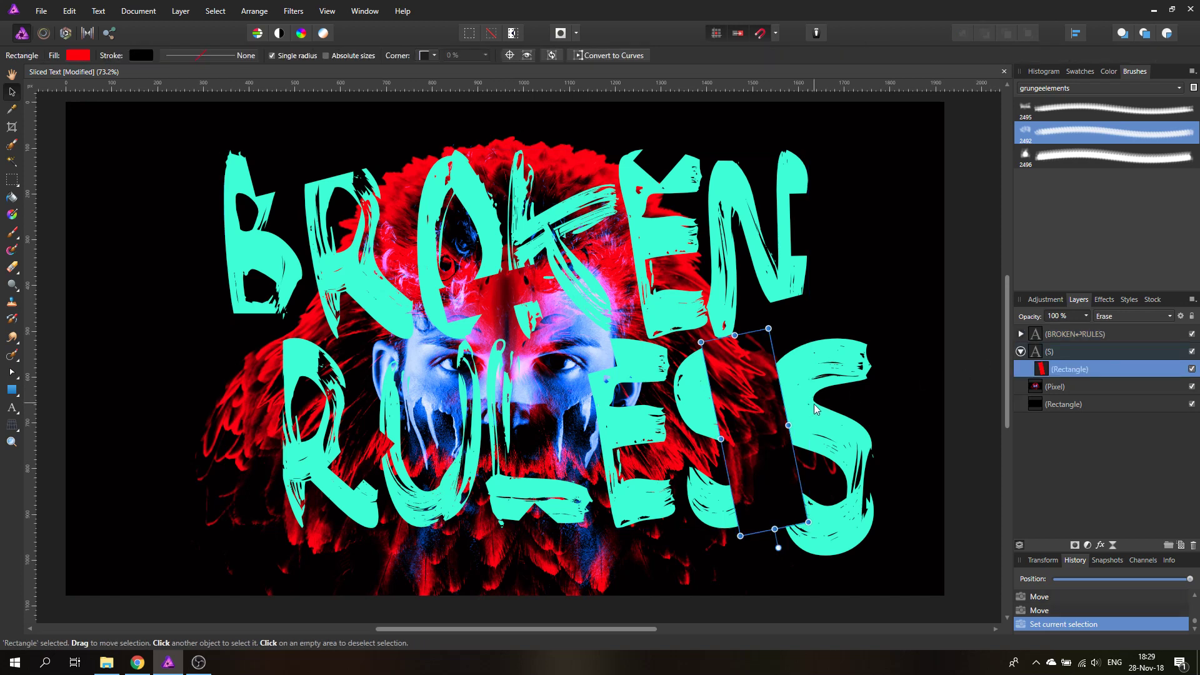
pyautogui.moveTo(743, 395); pyautogui.dragTo(793, 417)
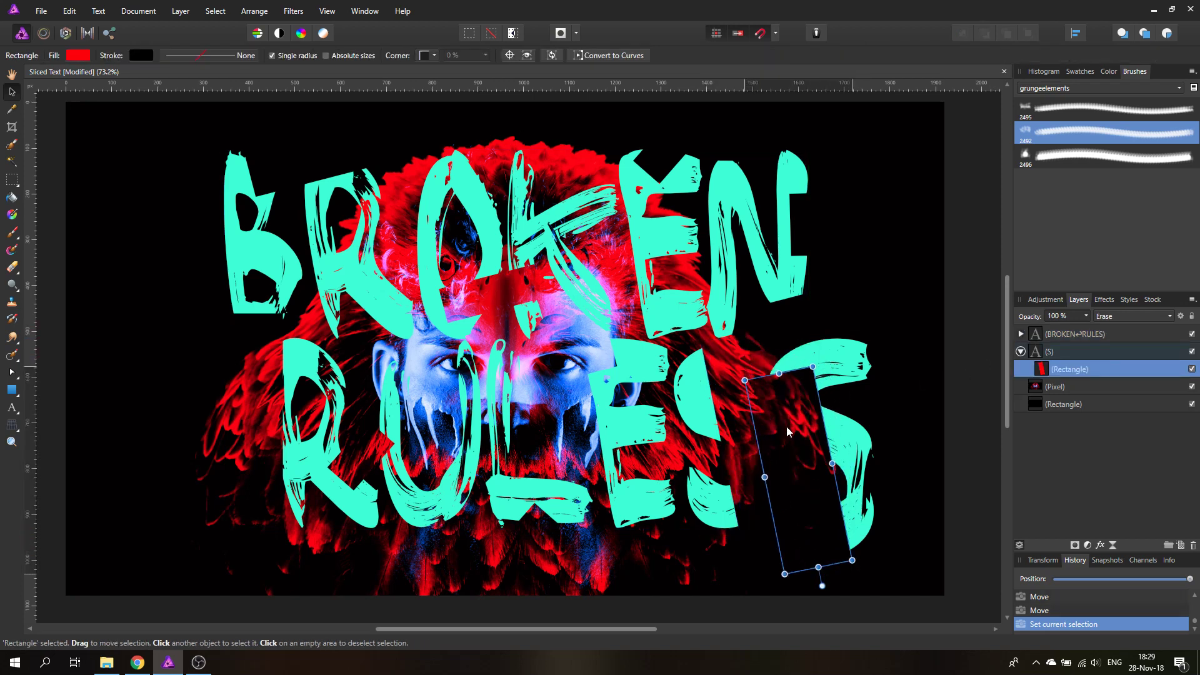
pyautogui.moveTo(780, 364); pyautogui.dragTo(775, 338)
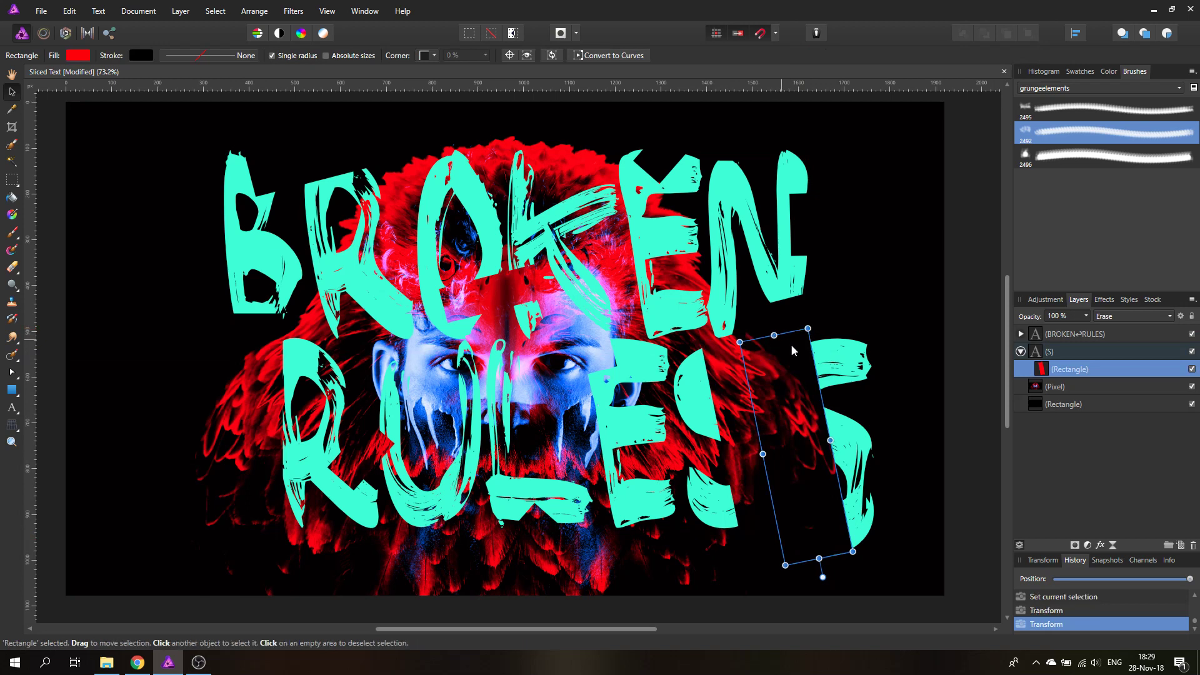
# Rotate the S counter-clockwise, shrink it slightly, and align it after RULE.
pyautogui.click(1038, 353)
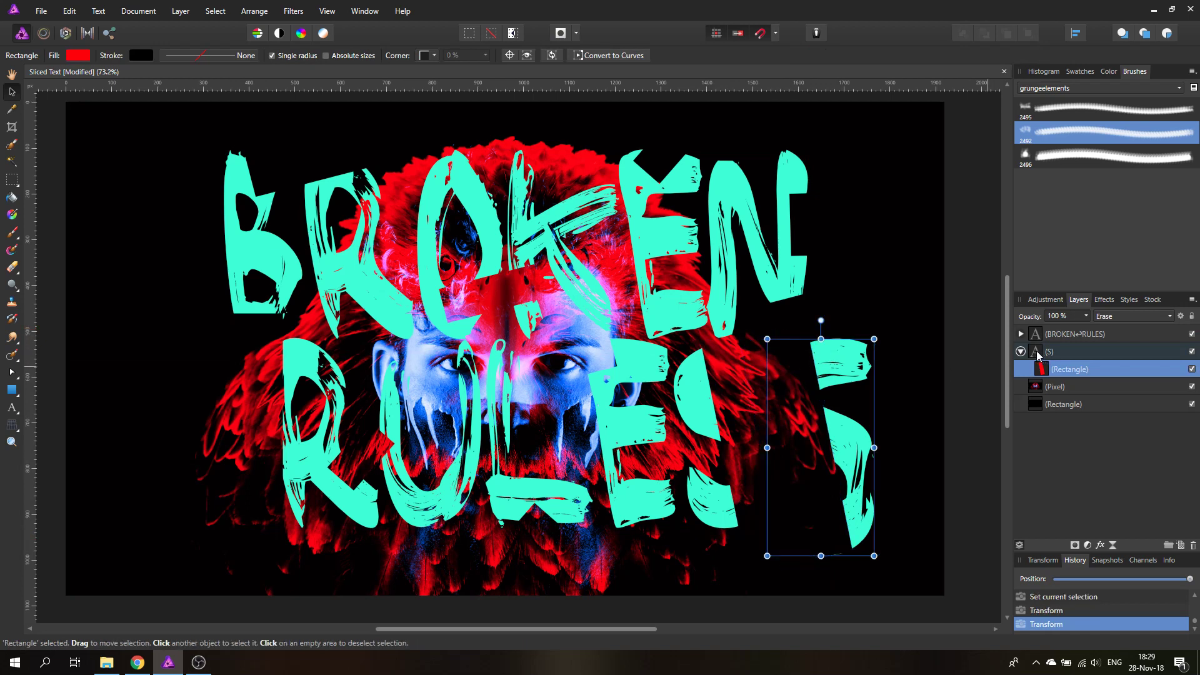
pyautogui.moveTo(821, 321); pyautogui.dragTo(743, 372)
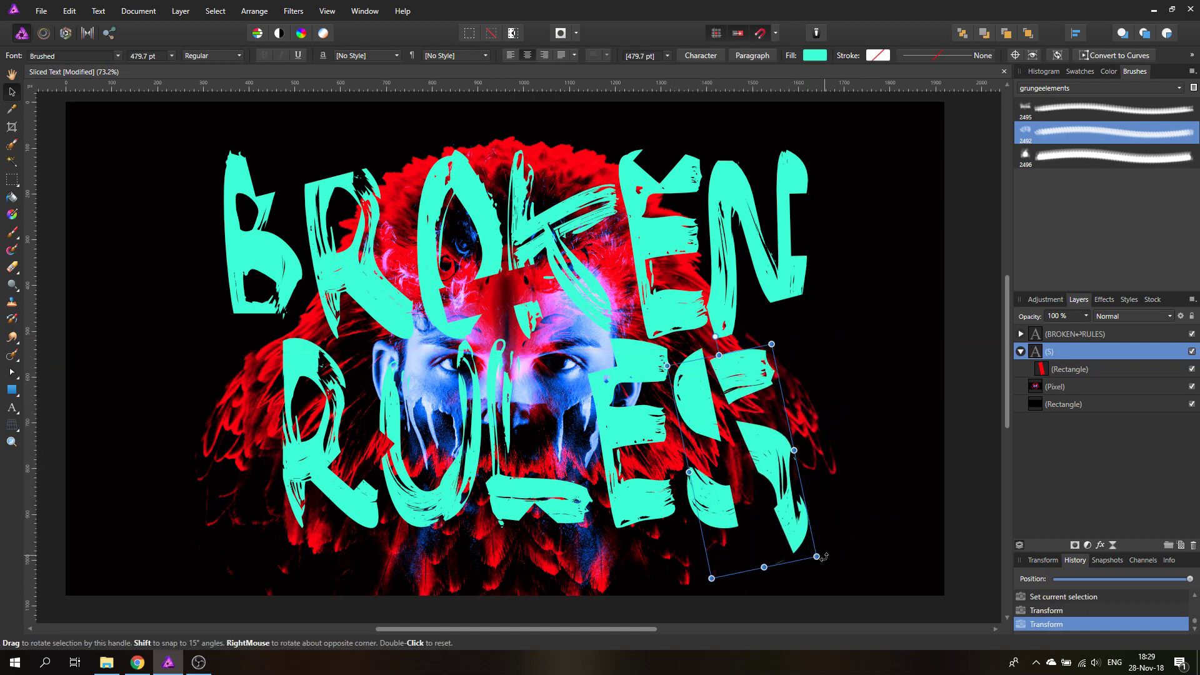
pyautogui.moveTo(818, 558); pyautogui.dragTo(808, 563)
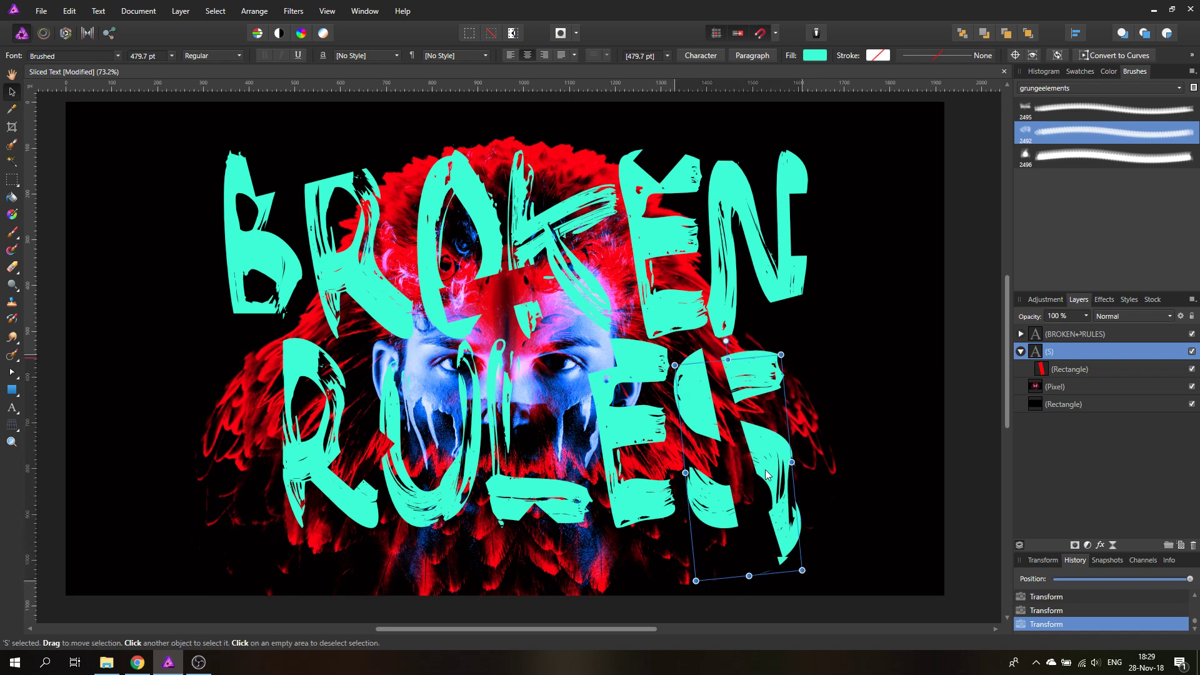
pyautogui.moveTo(774, 460); pyautogui.dragTo(768, 473)
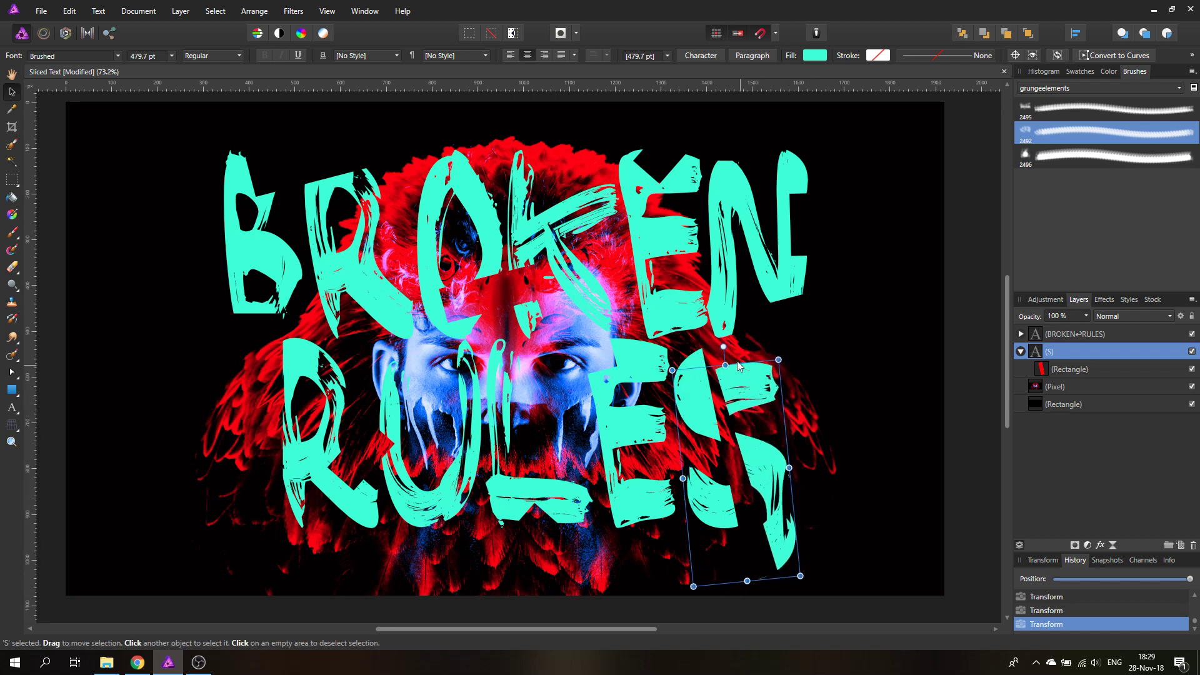
pyautogui.moveTo(800, 576)
pyautogui.mouseDown()
pyautogui.moveTo(774, 498)
pyautogui.moveTo(793, 565)
pyautogui.mouseUp()
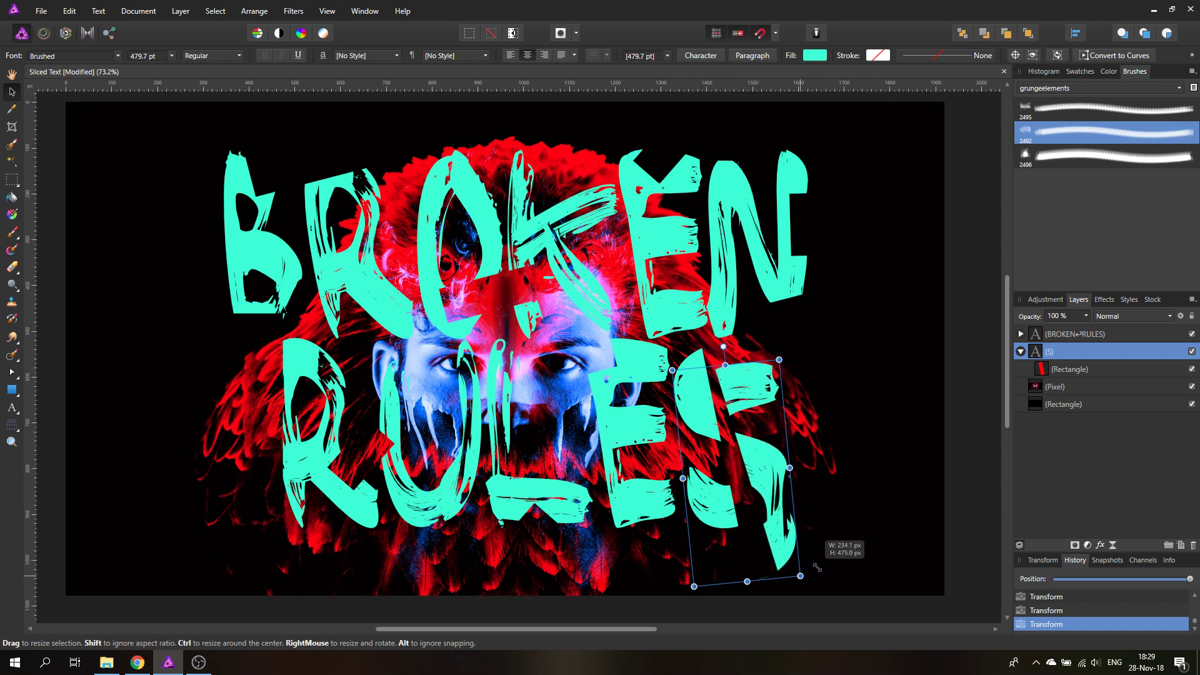
pyautogui.moveTo(749, 460); pyautogui.dragTo(749, 454)
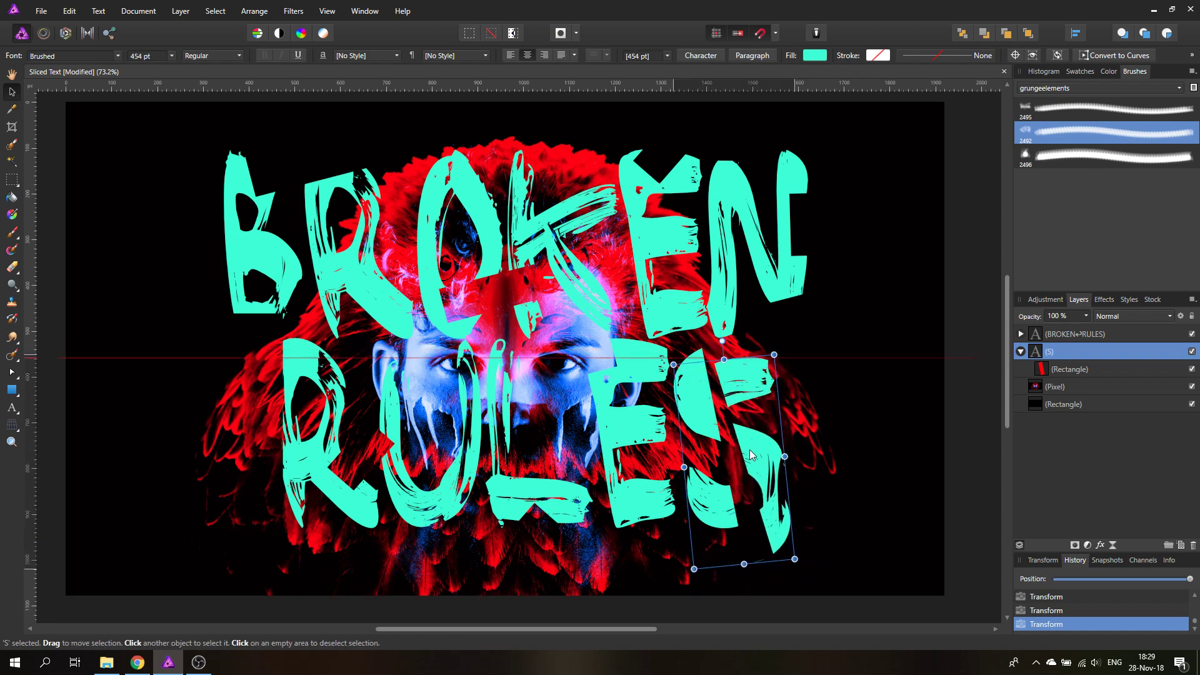
# Select the top rectangle inside the BROKEN+RULES group and add a blank pixel layer there.
pyautogui.click(52, 188)
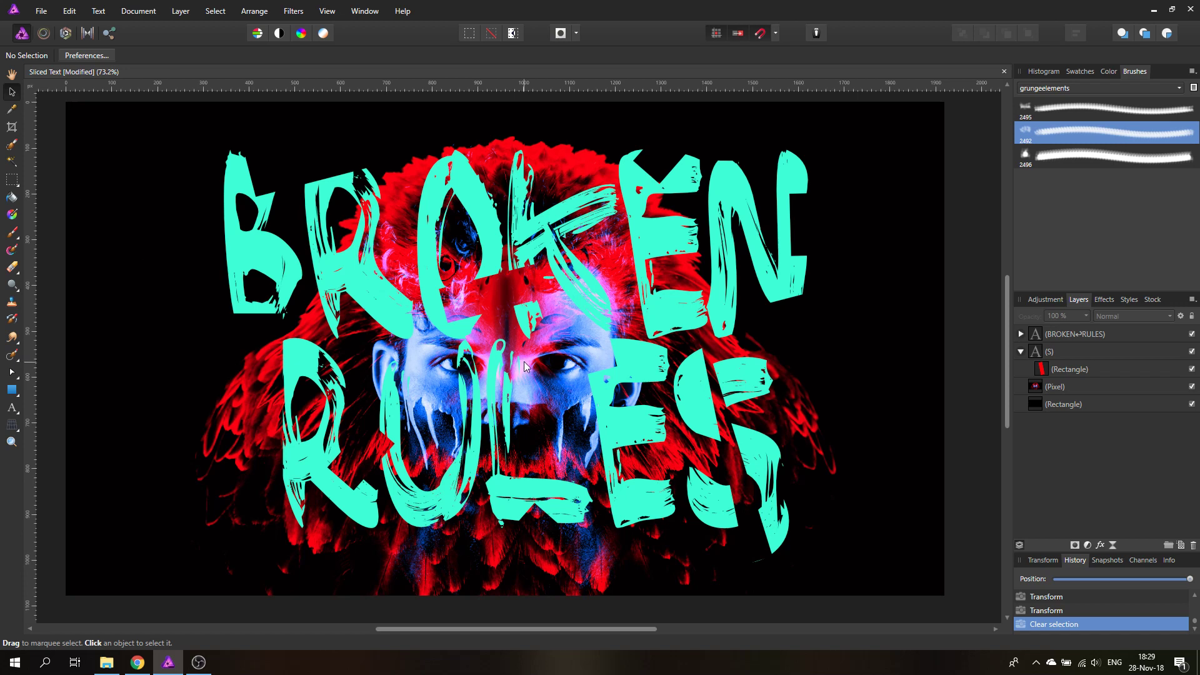
pyautogui.click(1022, 334)
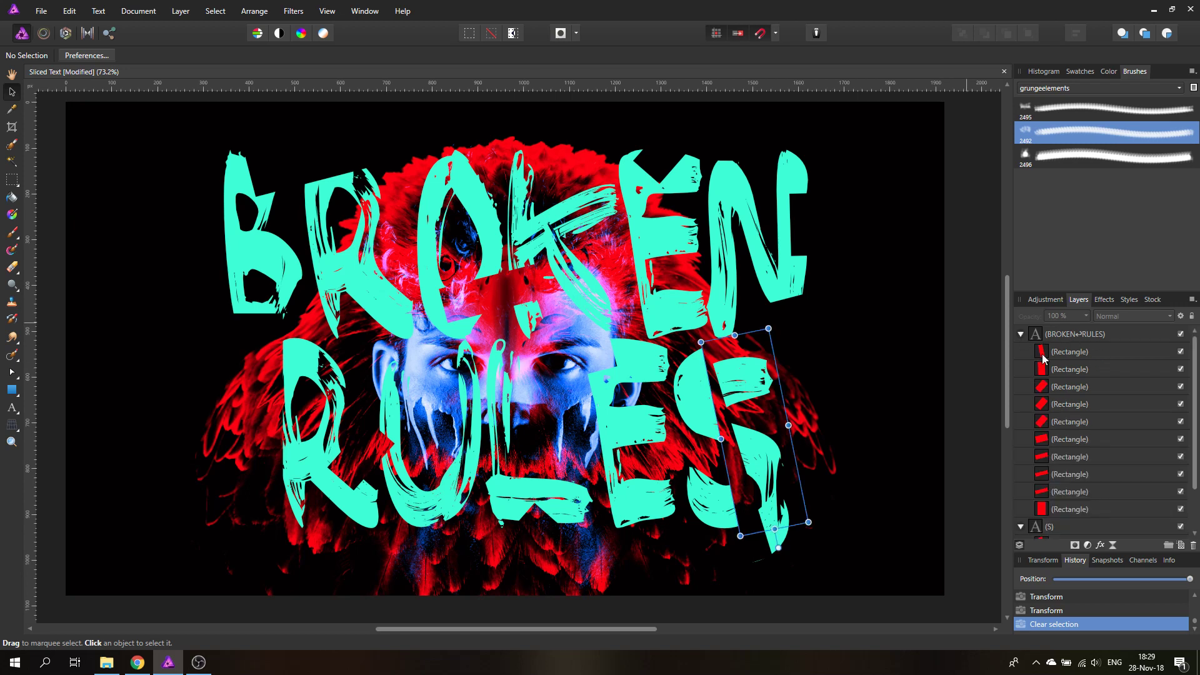
pyautogui.click(1042, 353)
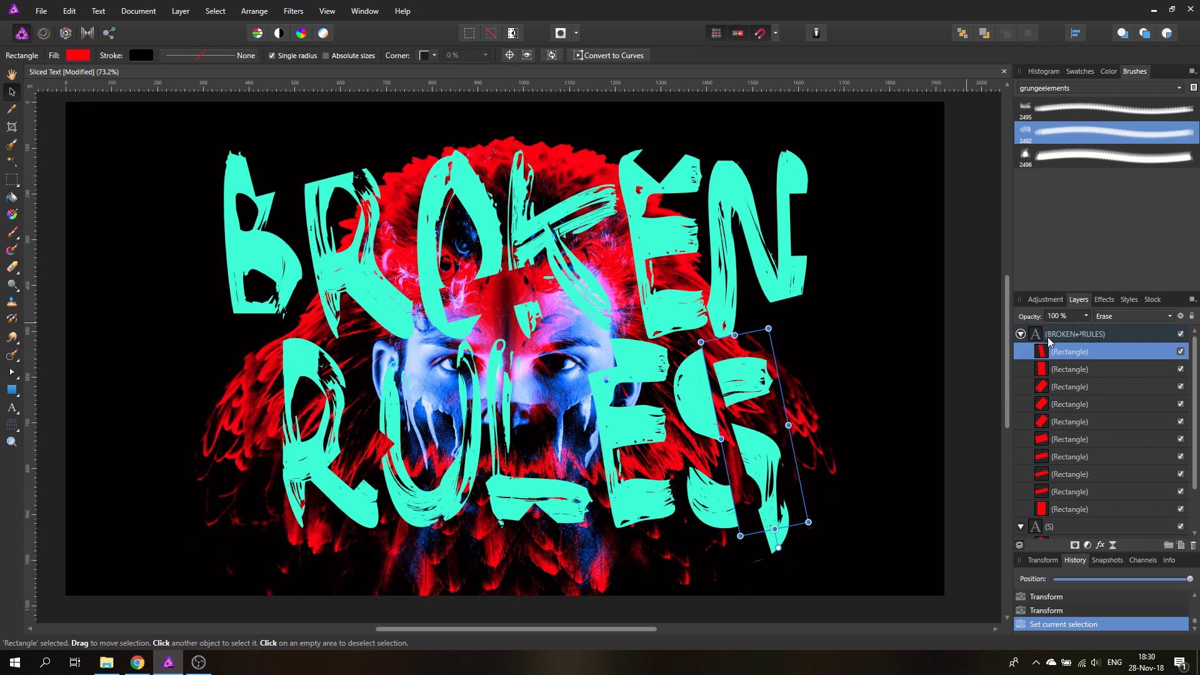
pyautogui.click(1181, 546)
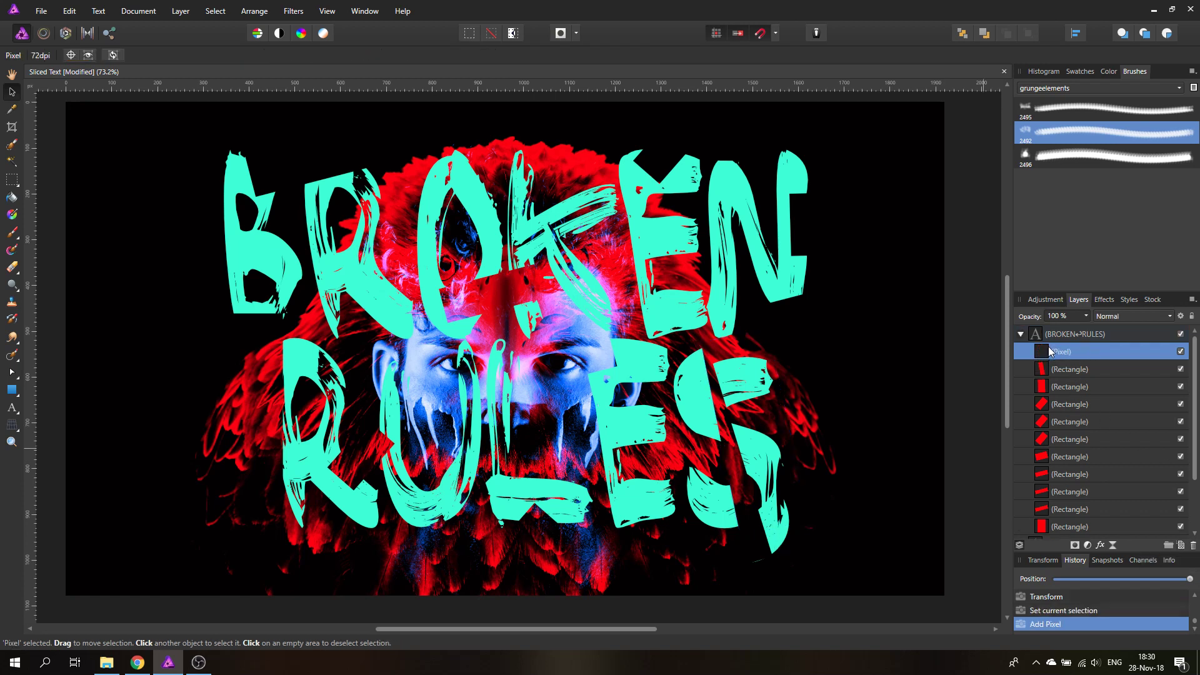
# Paint black grunge-brush strokes across the cyan BROKEN RULES letters, redoing the first stroke.
pyautogui.click(12, 232)
pyautogui.moveTo(322, 240)
pyautogui.mouseDown()
pyautogui.moveTo(482, 292)
pyautogui.moveTo(414, 279)
pyautogui.mouseUp()
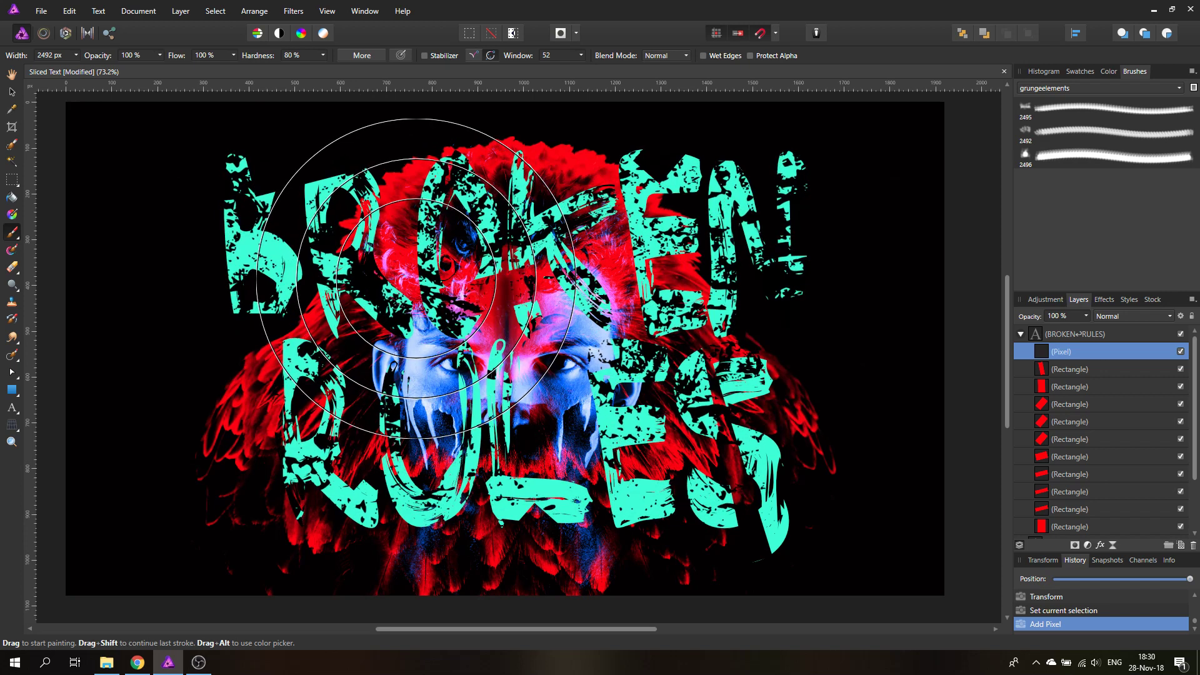
pyautogui.hotkey('ctrl', 'z')
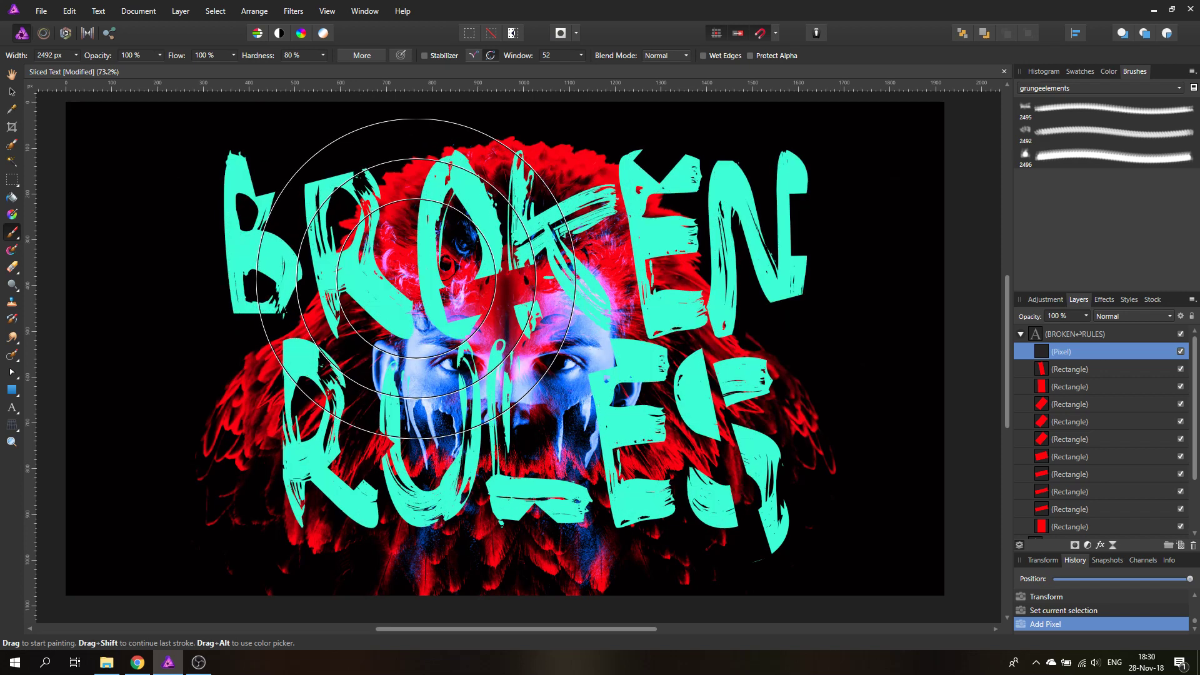
pyautogui.moveTo(415, 279)
pyautogui.mouseDown()
pyautogui.moveTo(479, 334)
pyautogui.moveTo(481, 362)
pyautogui.mouseUp()
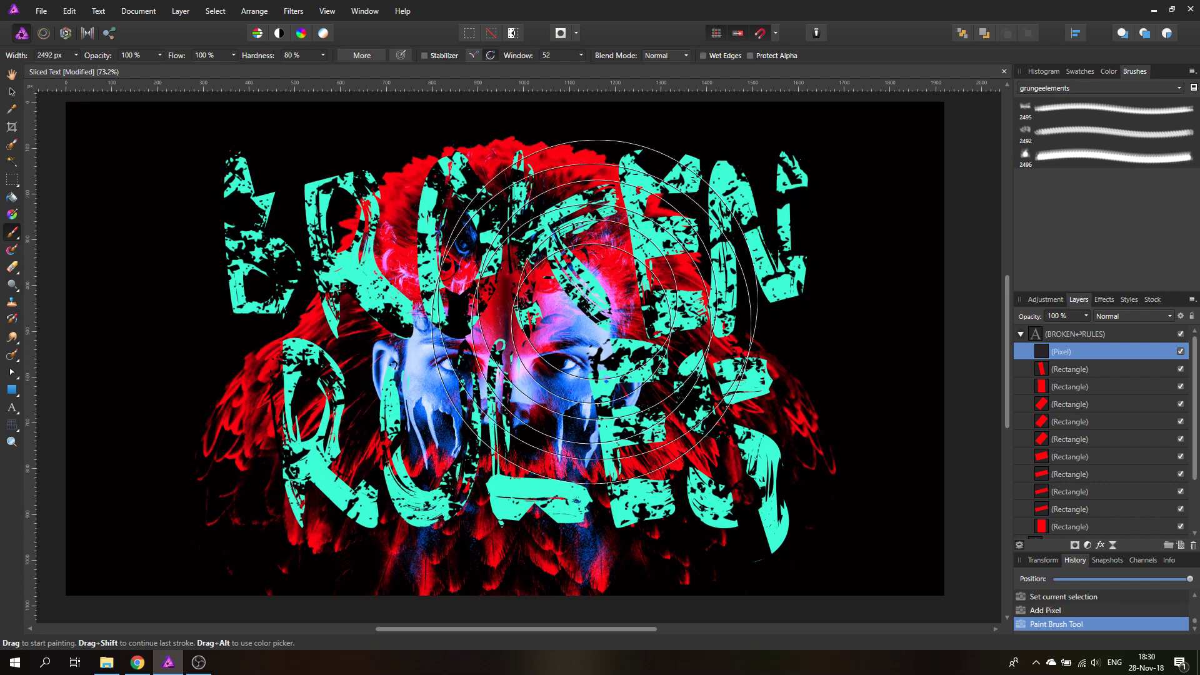
pyautogui.click(11, 92)
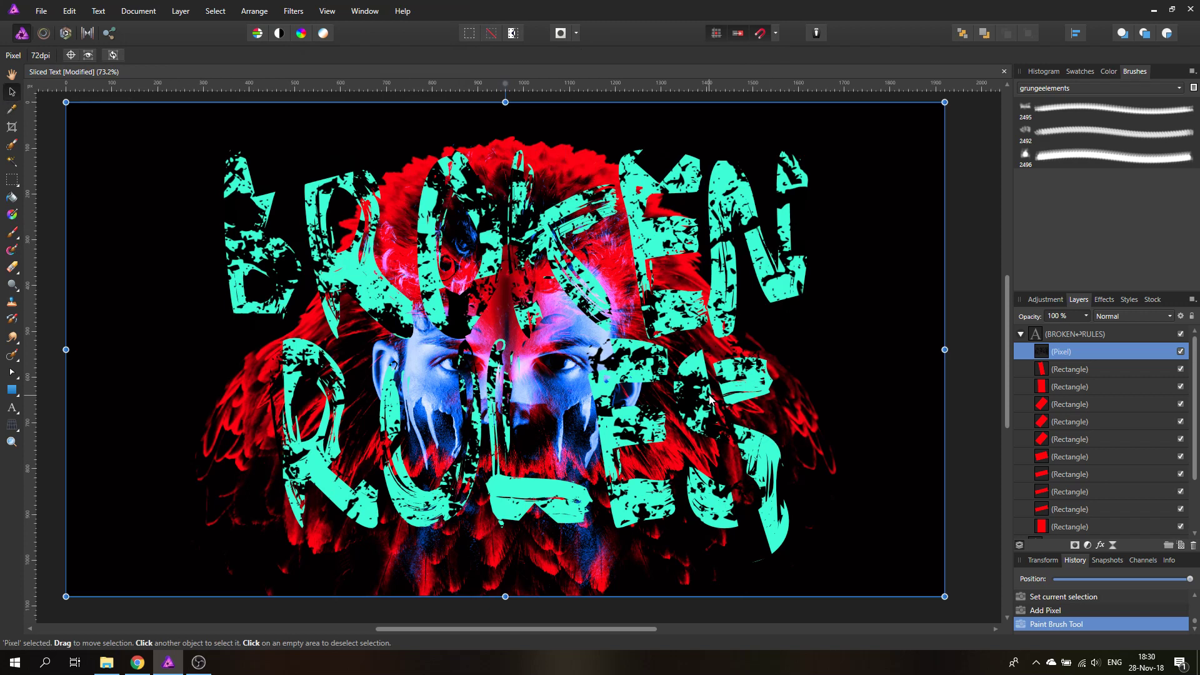
# Set the grunge Pixel layer's blend mode to Erase.
pyautogui.click(1128, 316)
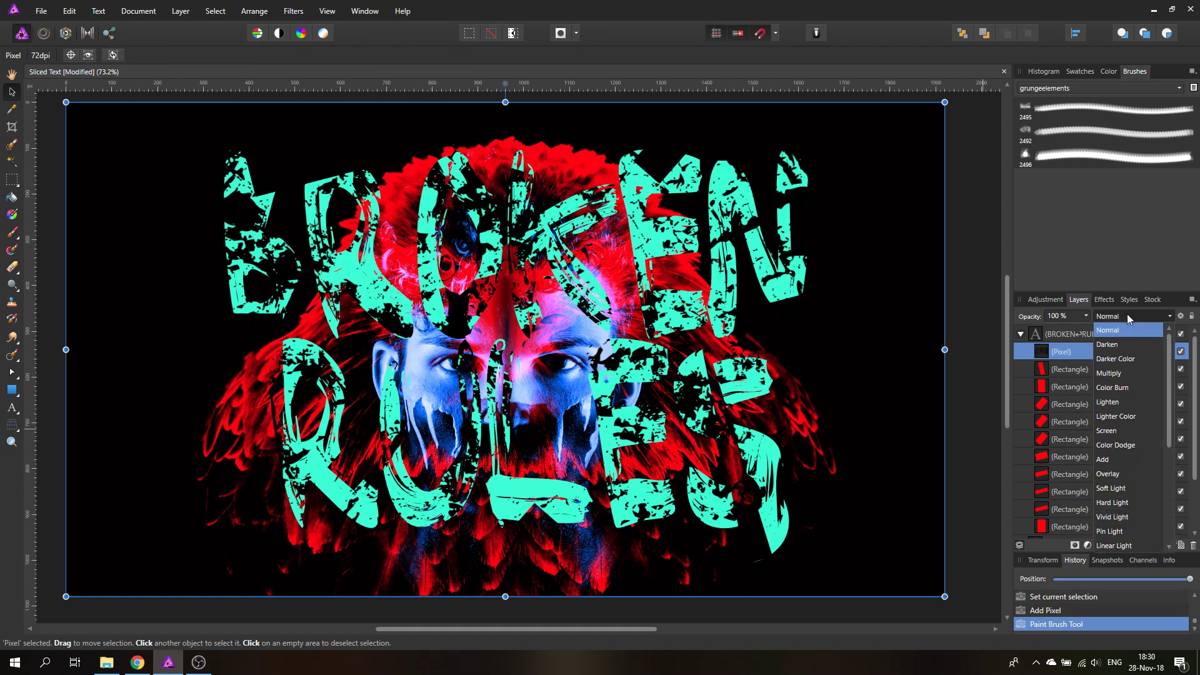
pyautogui.scroll(-5, 1117, 469)
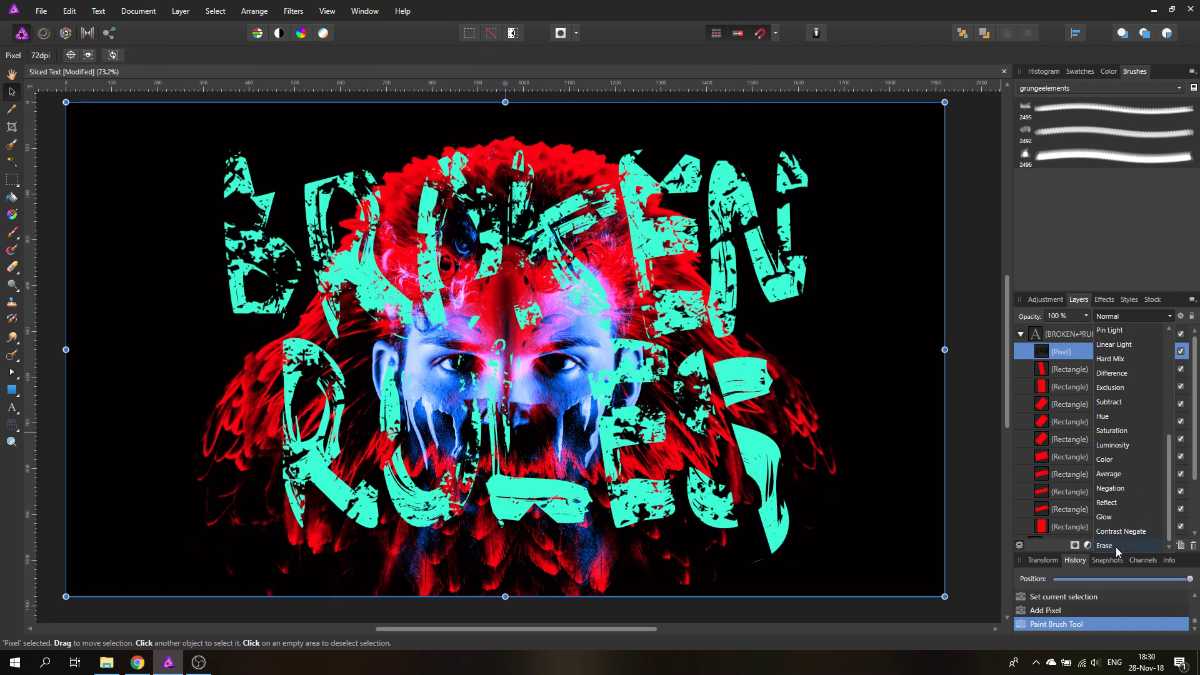
pyautogui.click(1117, 548)
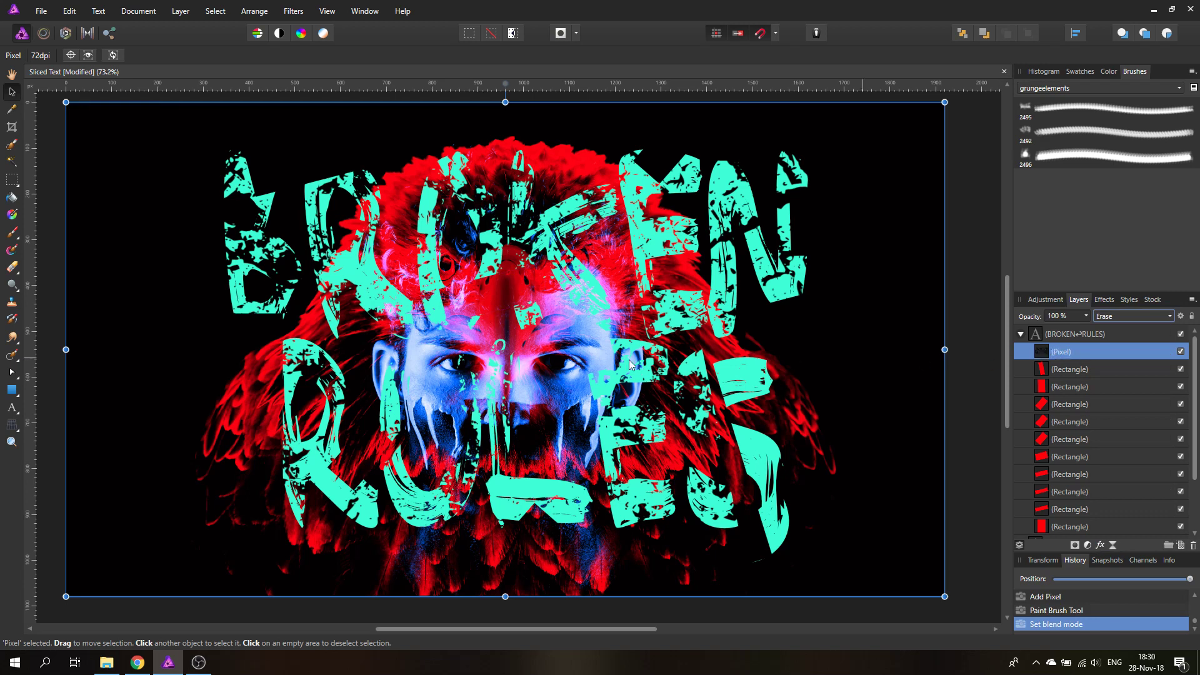
# Drag the grunge layer's bottom up into a thin band across BROKEN's top edge.
pyautogui.moveTo(506, 596)
pyautogui.mouseDown()
pyautogui.moveTo(506, 164)
pyautogui.moveTo(552, 178)
pyautogui.mouseUp()
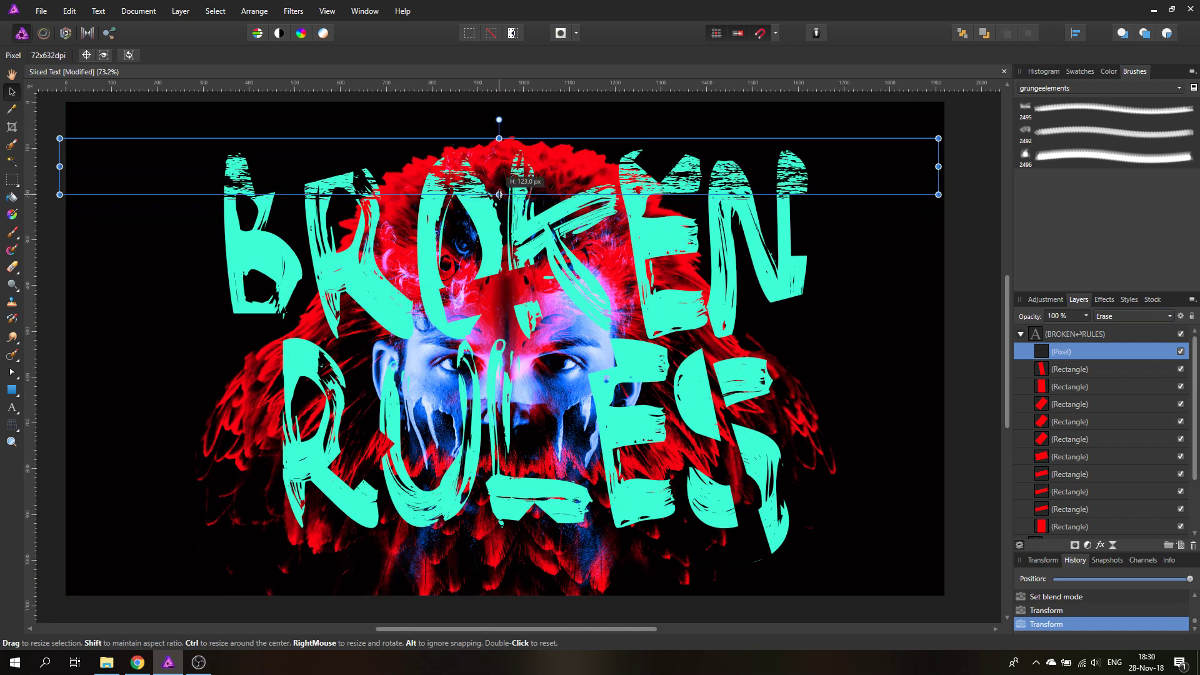
pyautogui.moveTo(499, 198); pyautogui.dragTo(500, 201)
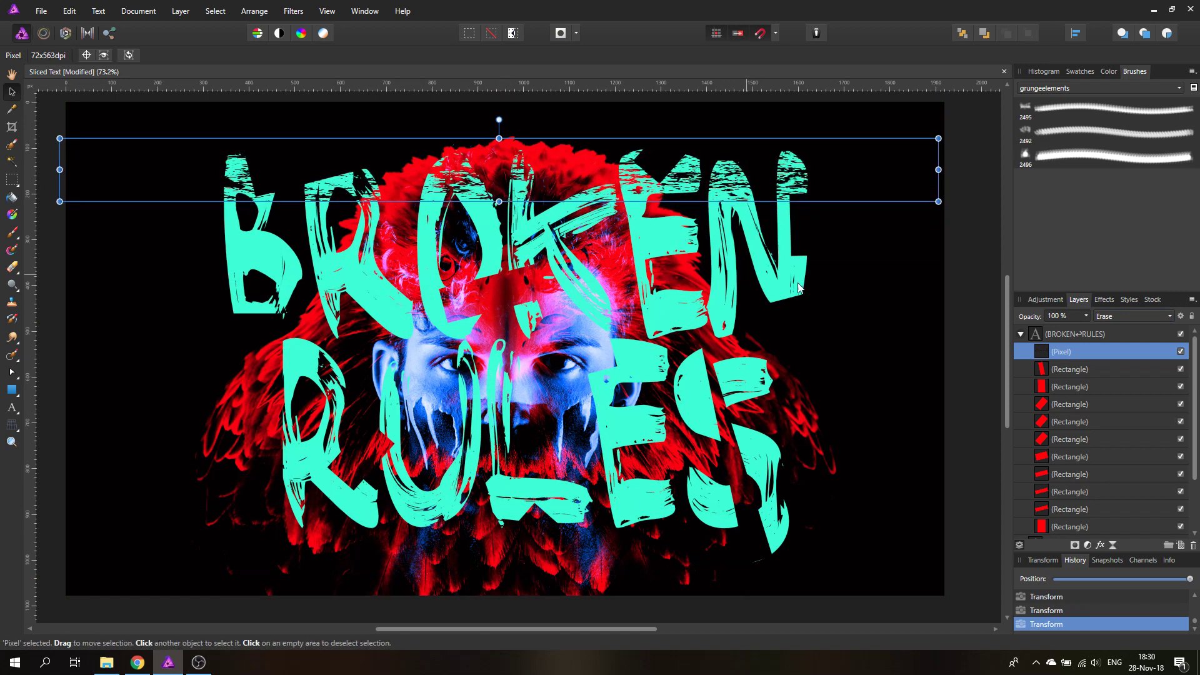
# Duplicate the grunge strip and move the copy down to the bottom of RULES.
pyautogui.rightClick(1041, 358)
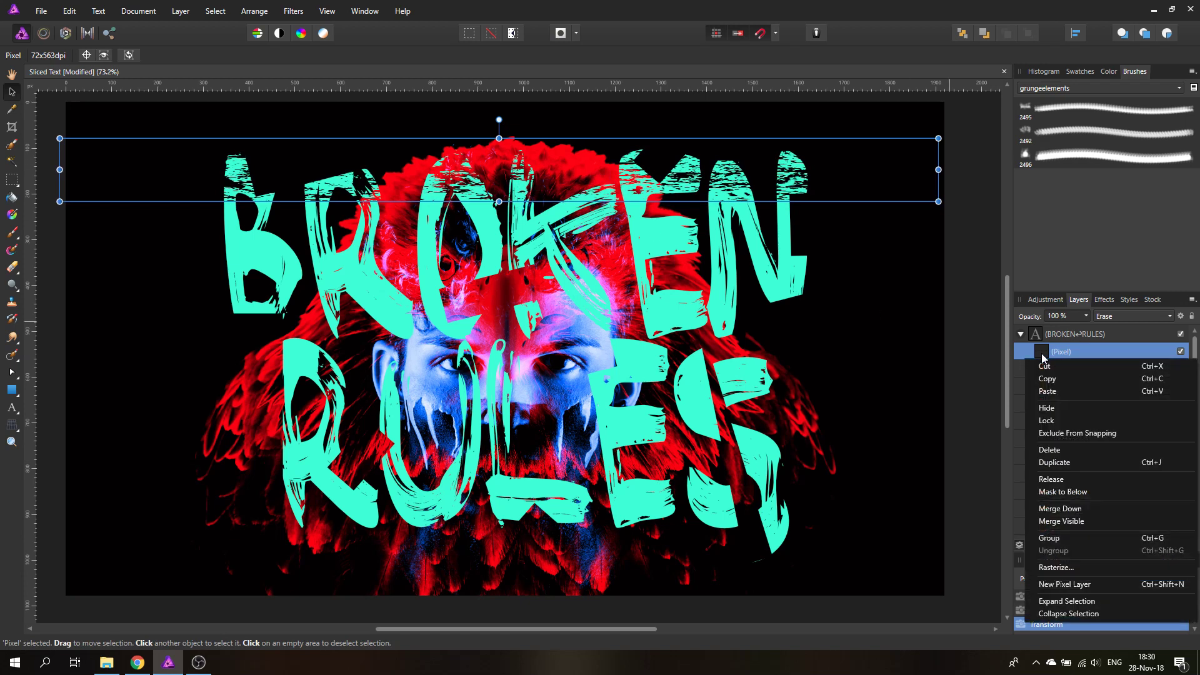
pyautogui.click(1065, 463)
pyautogui.moveTo(529, 192)
pyautogui.mouseDown()
pyautogui.moveTo(551, 513)
pyautogui.moveTo(542, 535)
pyautogui.mouseUp()
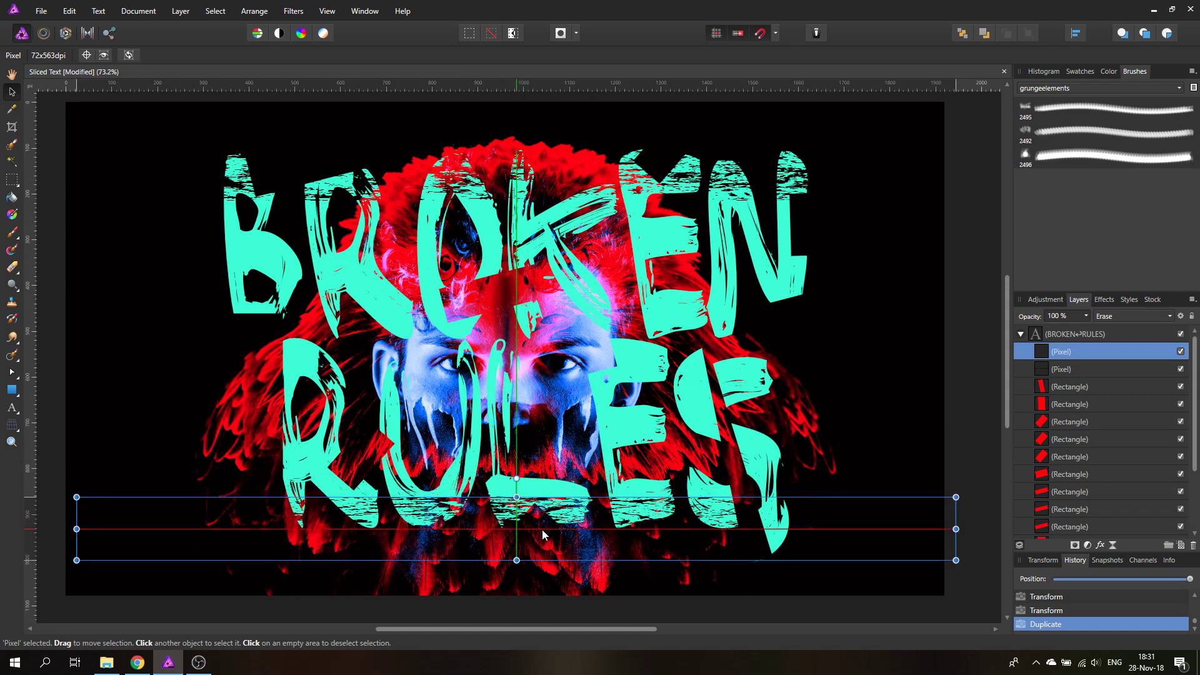
pyautogui.click(58, 351)
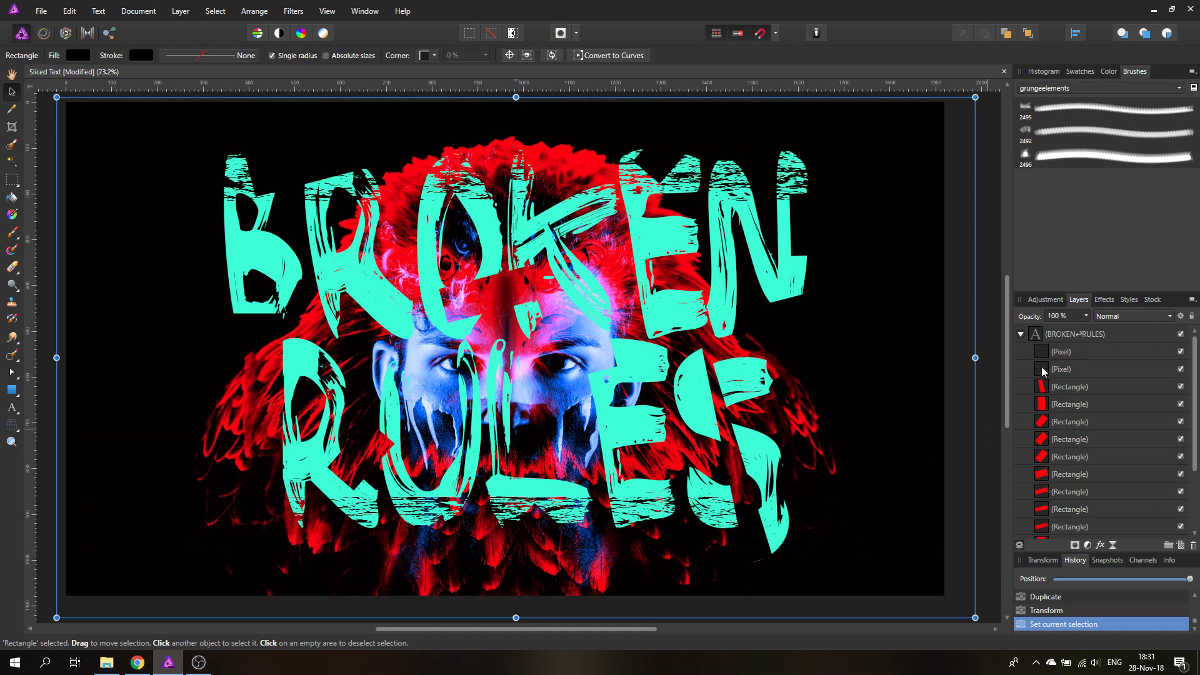
pyautogui.scroll(-3, 1115, 419)
pyautogui.scroll(5, 1042, 480)
# Duplicate the strip again and tilt the copy across the bottom of the S.
pyautogui.rightClick(1043, 374)
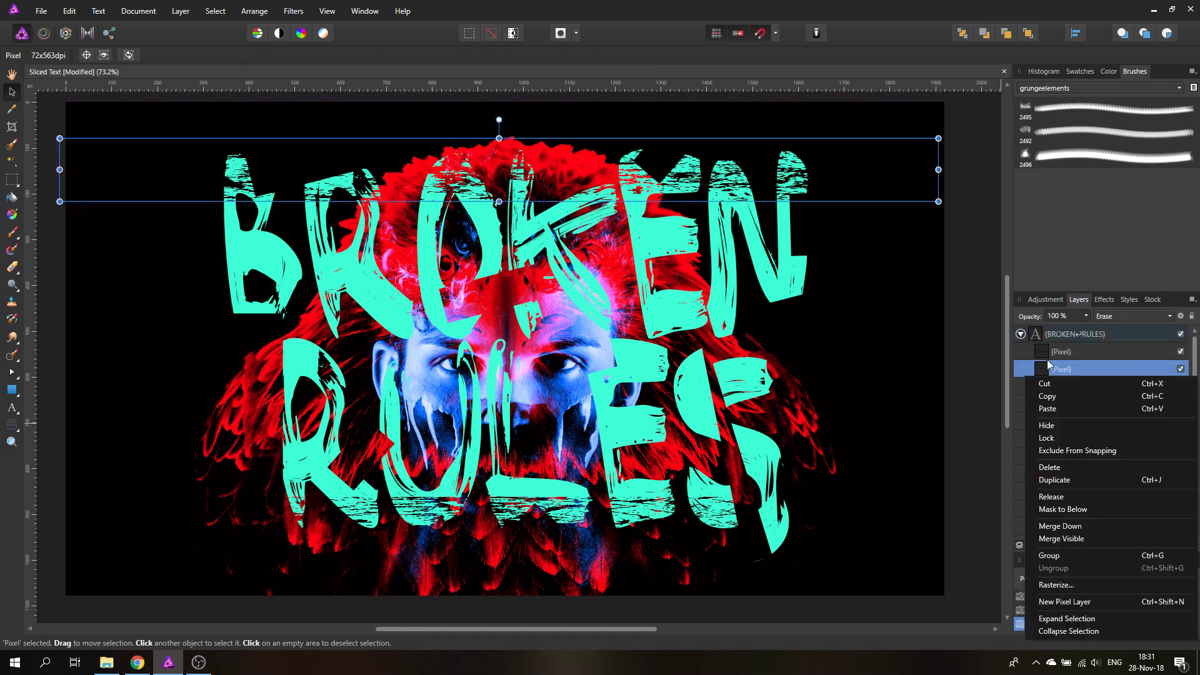
pyautogui.click(1043, 353)
pyautogui.rightClick(1043, 353)
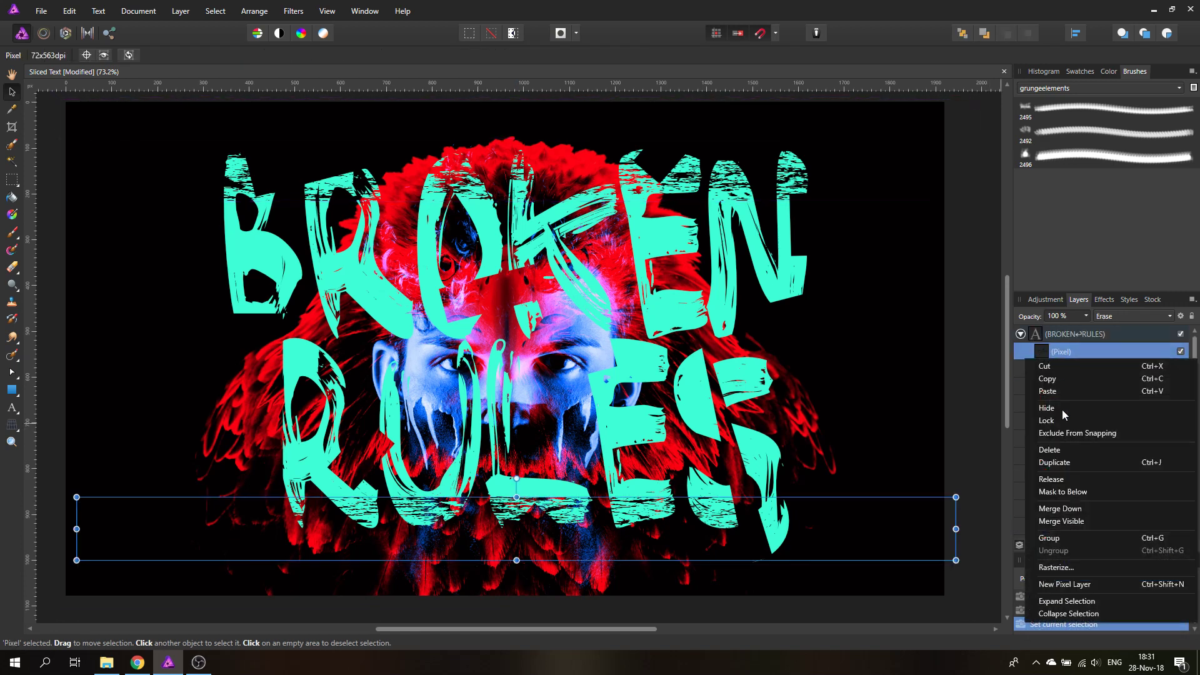
pyautogui.click(1057, 451)
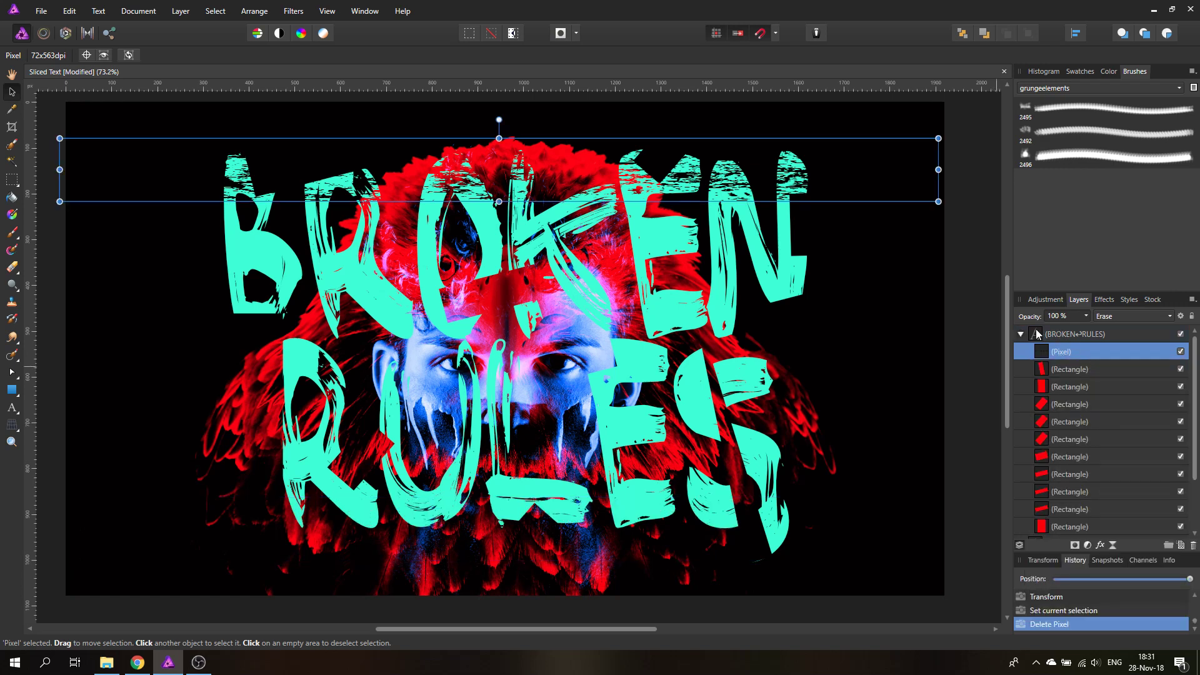
pyautogui.hotkey('ctrl', 'z')
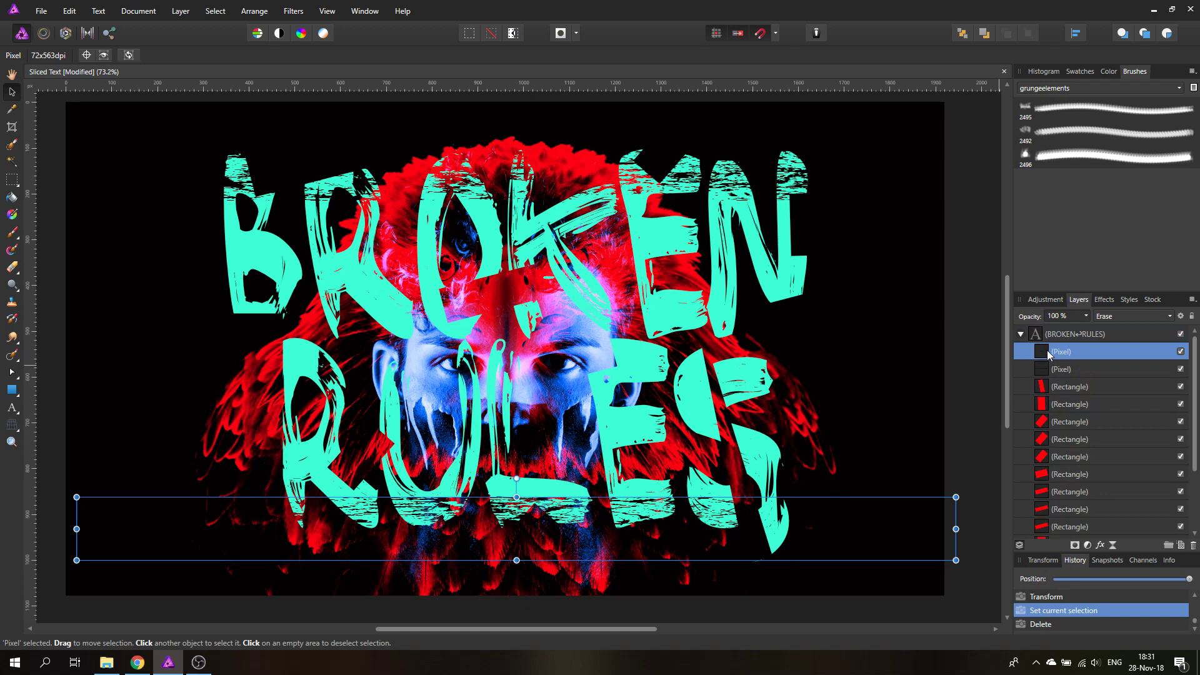
pyautogui.hotkey('ctrl', 'j')
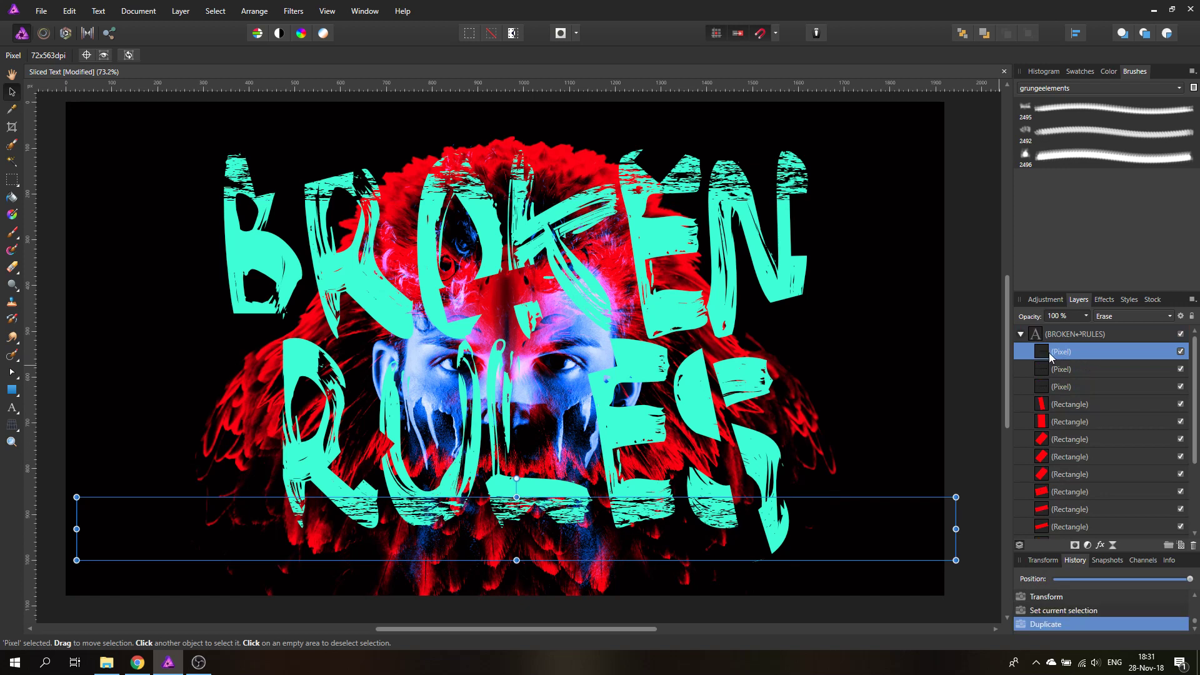
pyautogui.moveTo(1044, 354); pyautogui.dragTo(1050, 492)
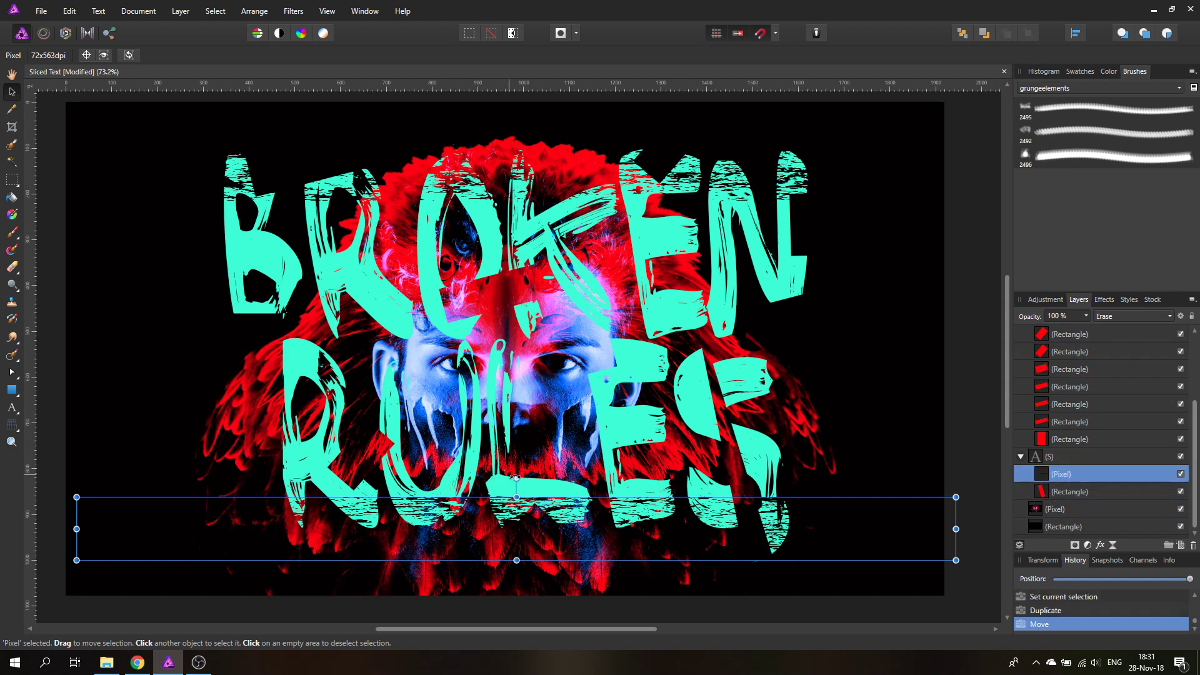
pyautogui.moveTo(515, 479); pyautogui.dragTo(590, 536)
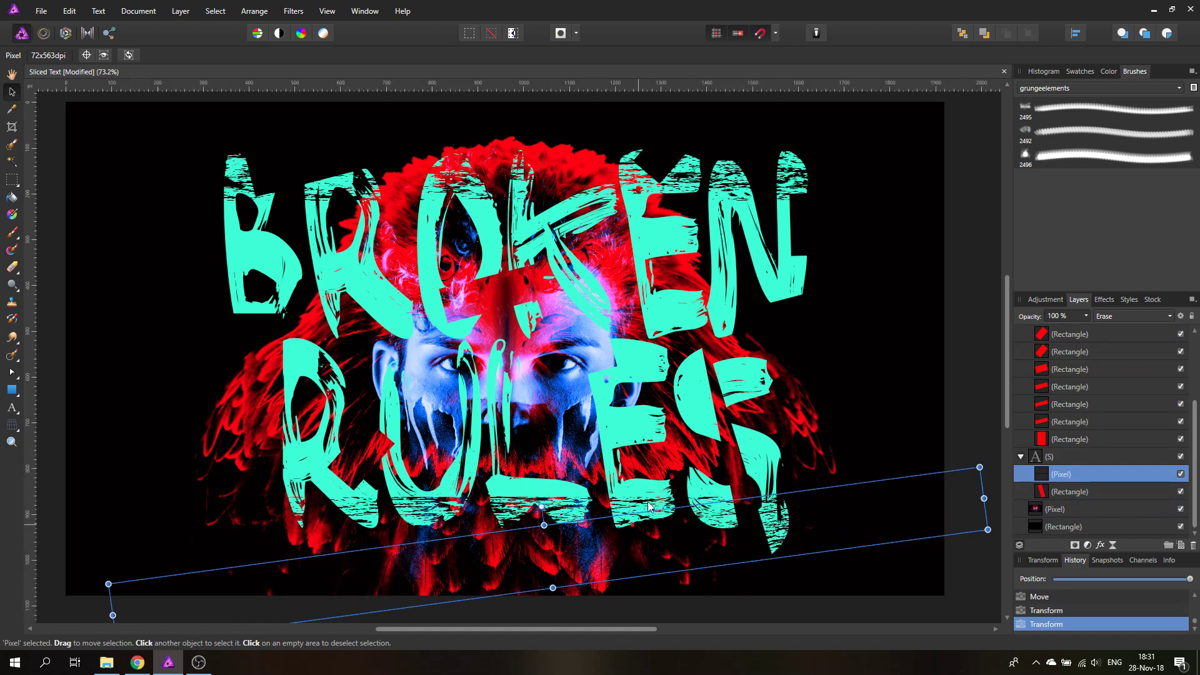
pyautogui.click(919, 319)
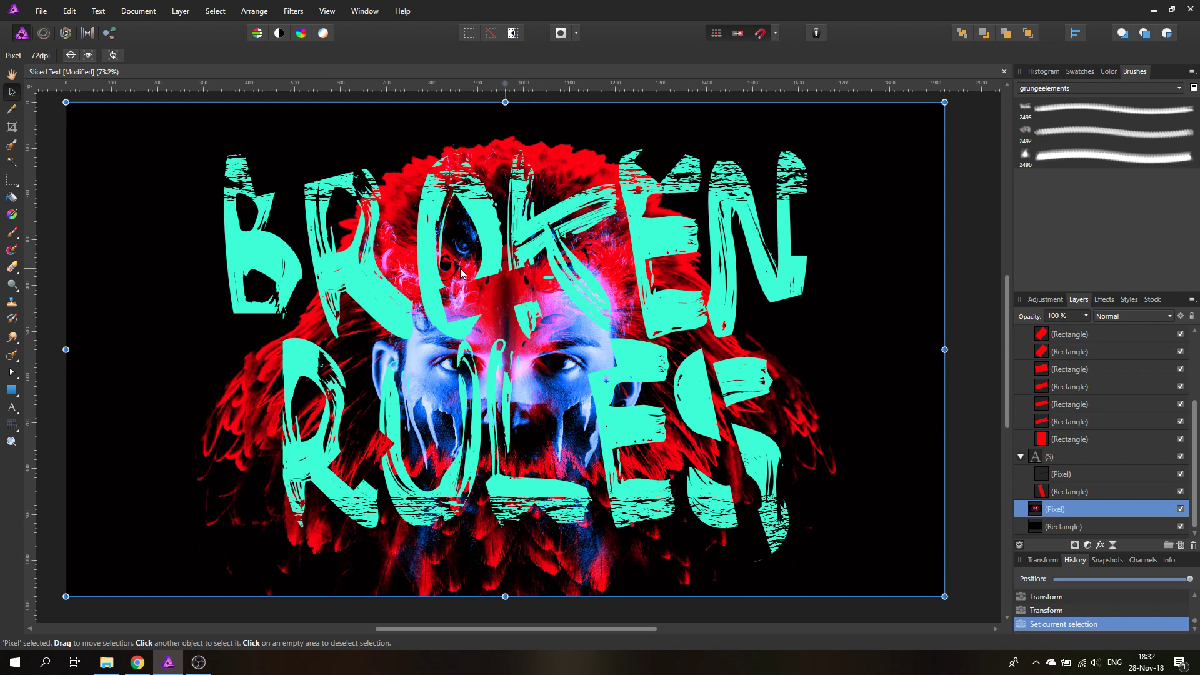
pyautogui.scroll(10, 1100, 475)
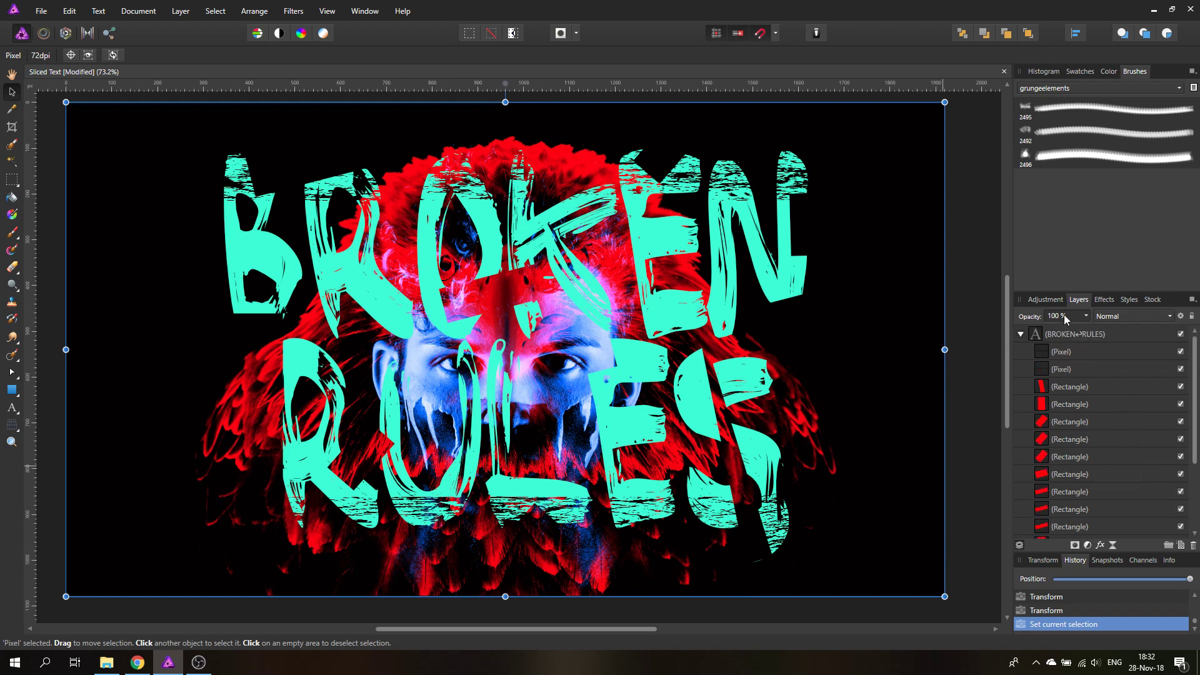
# Select the BROKEN line of the title text and delete it.
pyautogui.click(13, 410)
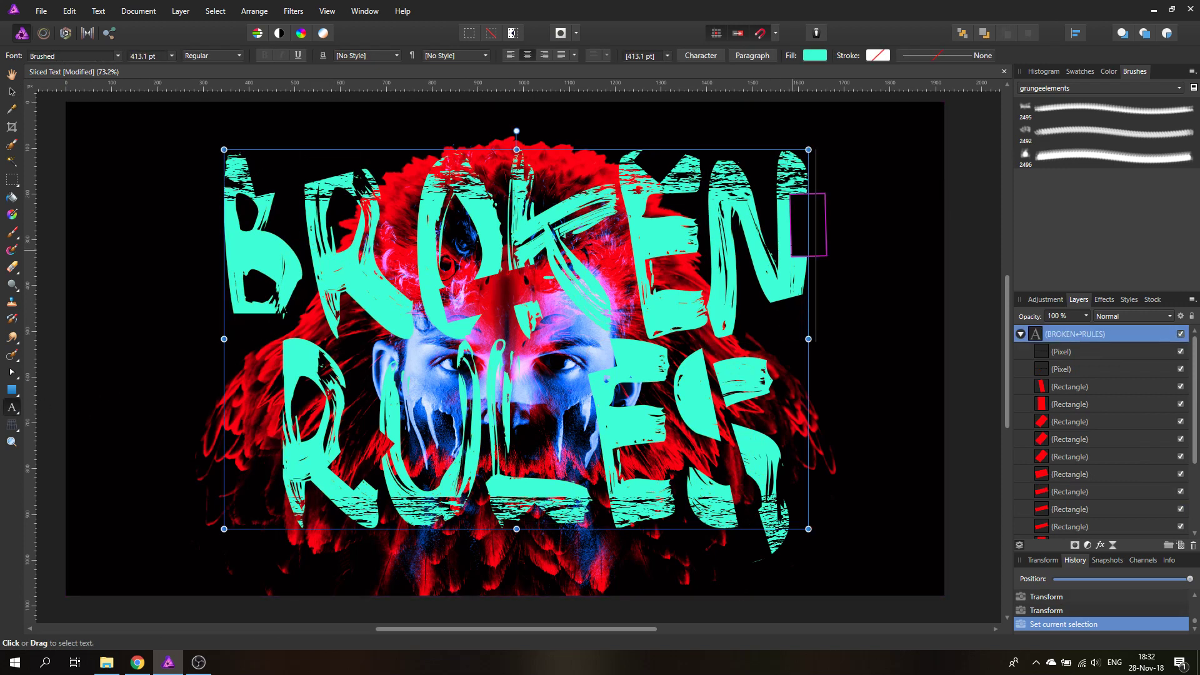
pyautogui.moveTo(814, 253); pyautogui.dragTo(225, 256)
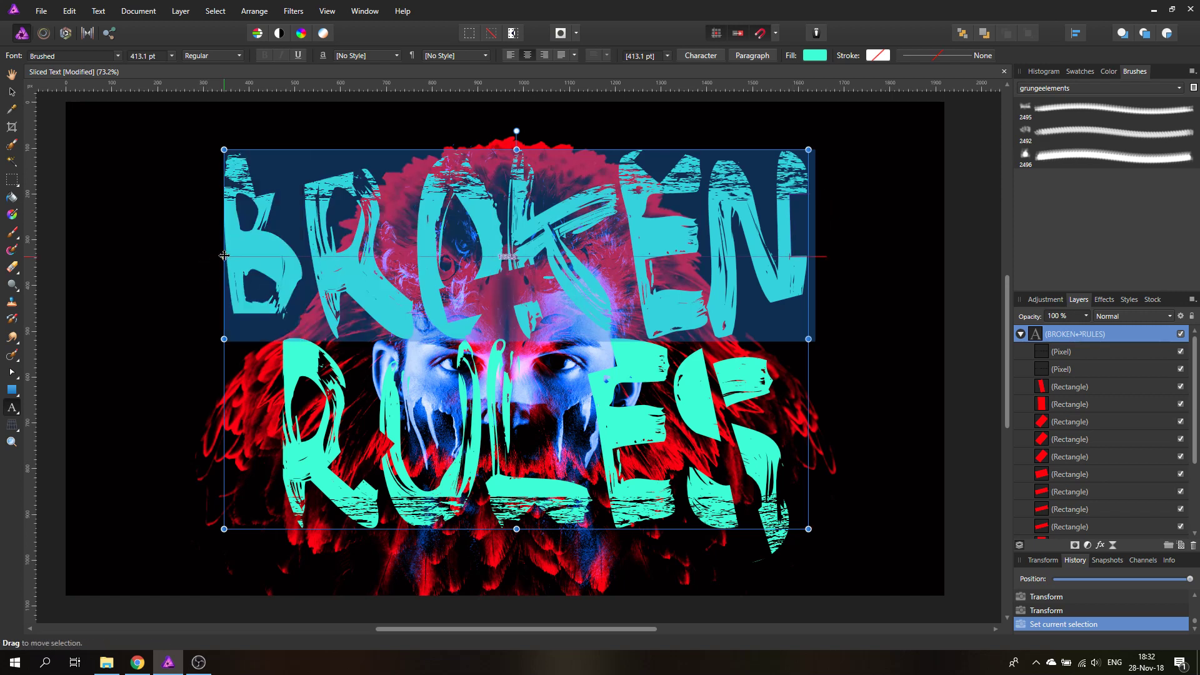
pyautogui.press('Delete')
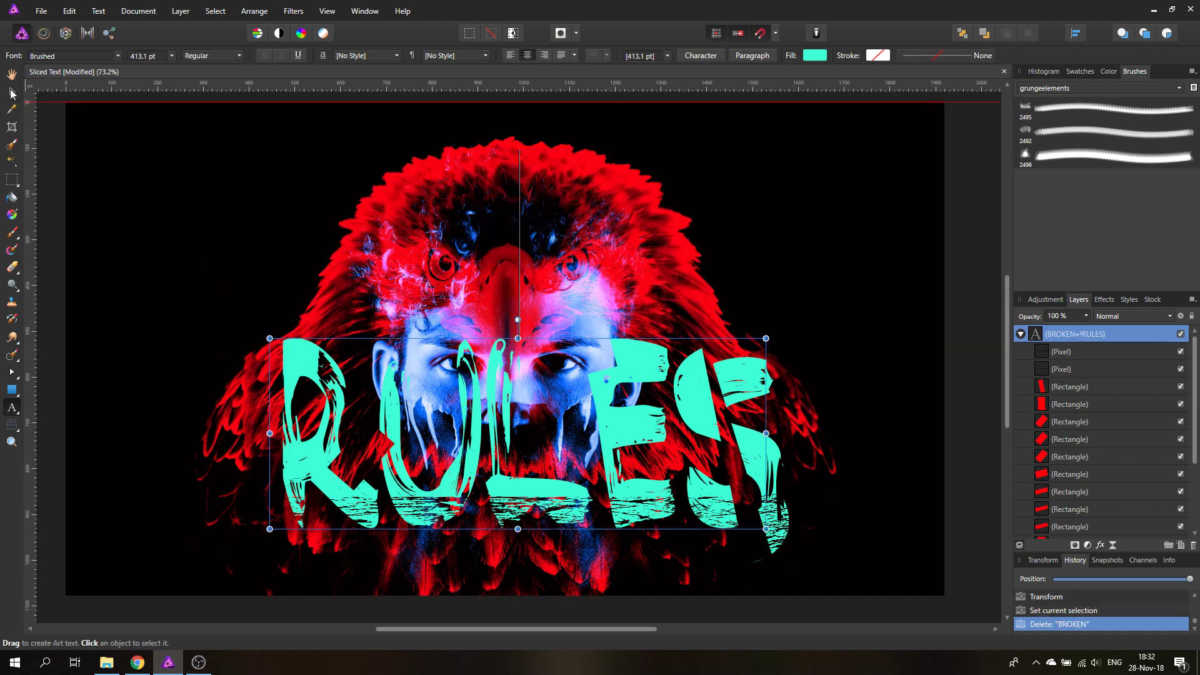
pyautogui.click(12, 92)
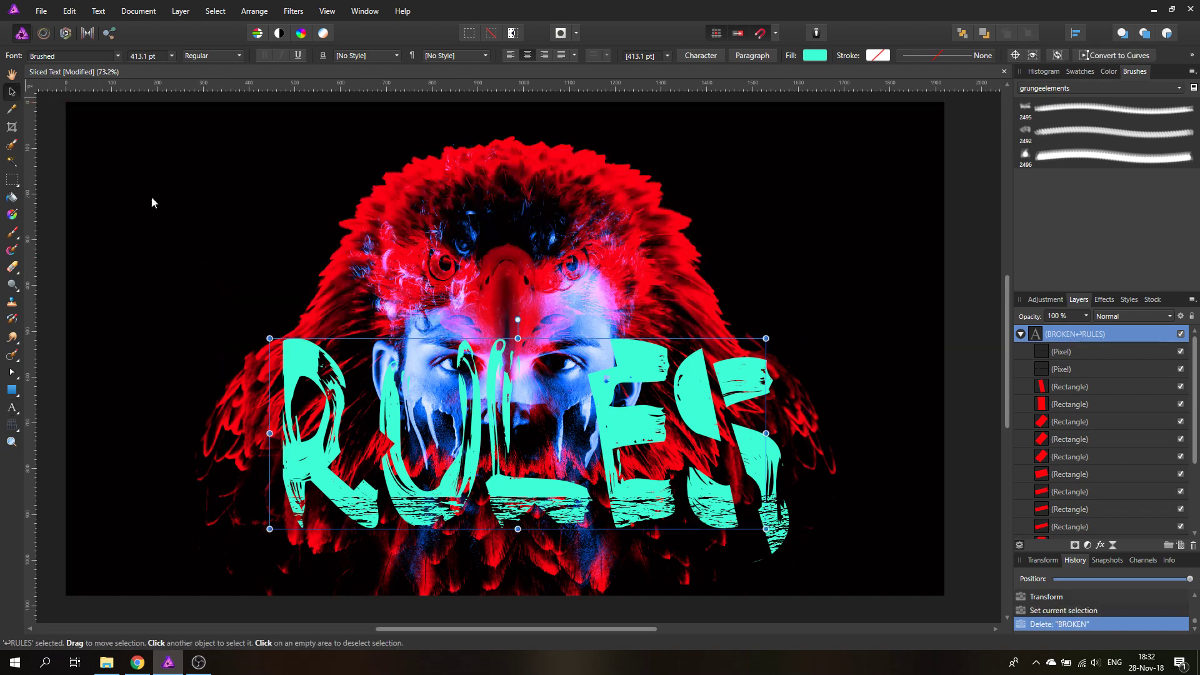
# Create a brush-font B text object at the top-left and duplicate it rightward.
pyautogui.click(1043, 337)
pyautogui.click(11, 407)
pyautogui.moveTo(147, 170); pyautogui.dragTo(230, 276)
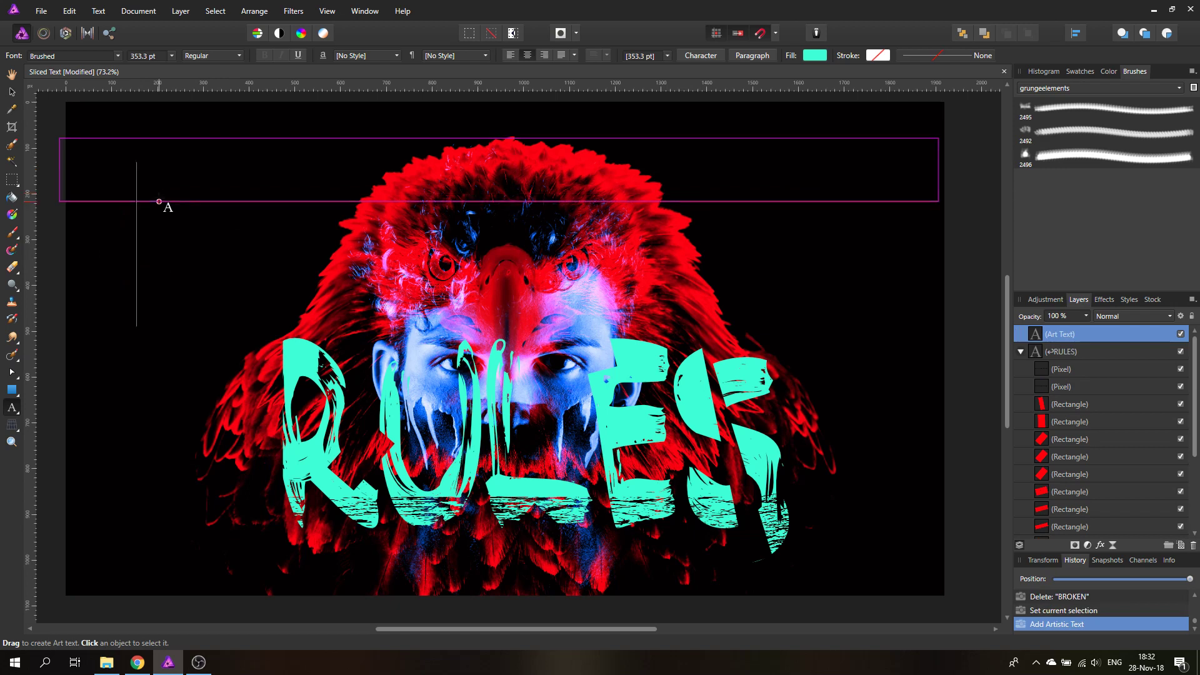
pyautogui.write('b')
pyautogui.press('Escape')
pyautogui.click(13, 91)
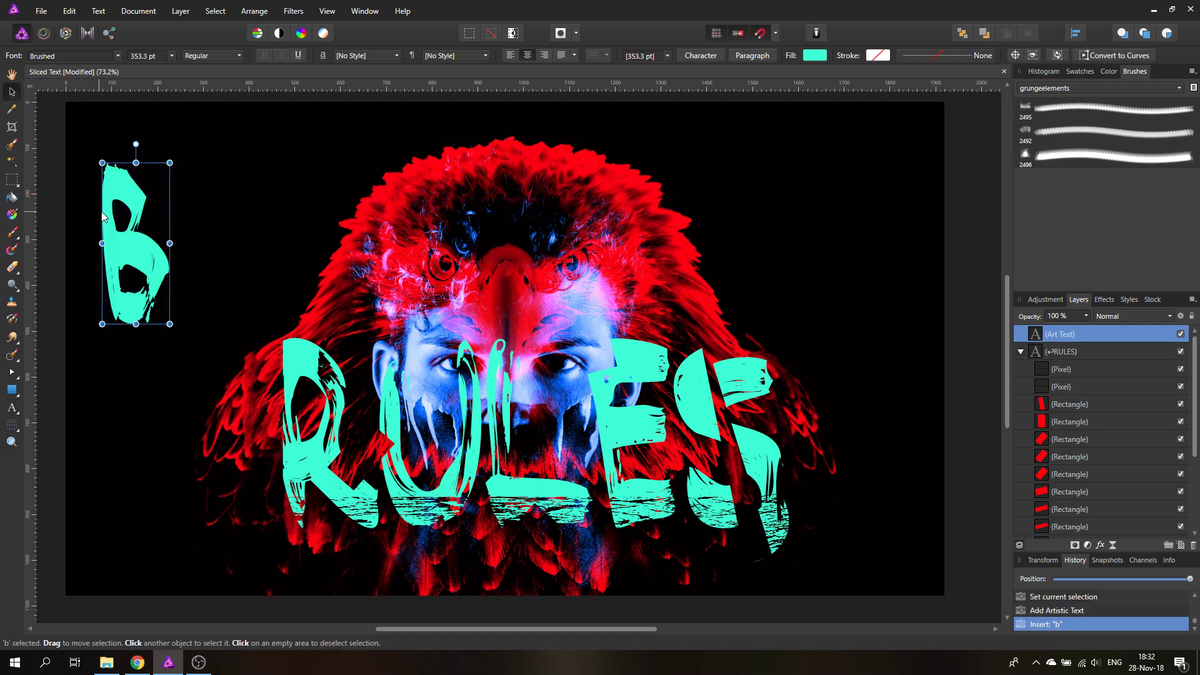
pyautogui.moveTo(122, 216); pyautogui.dragTo(245, 216)
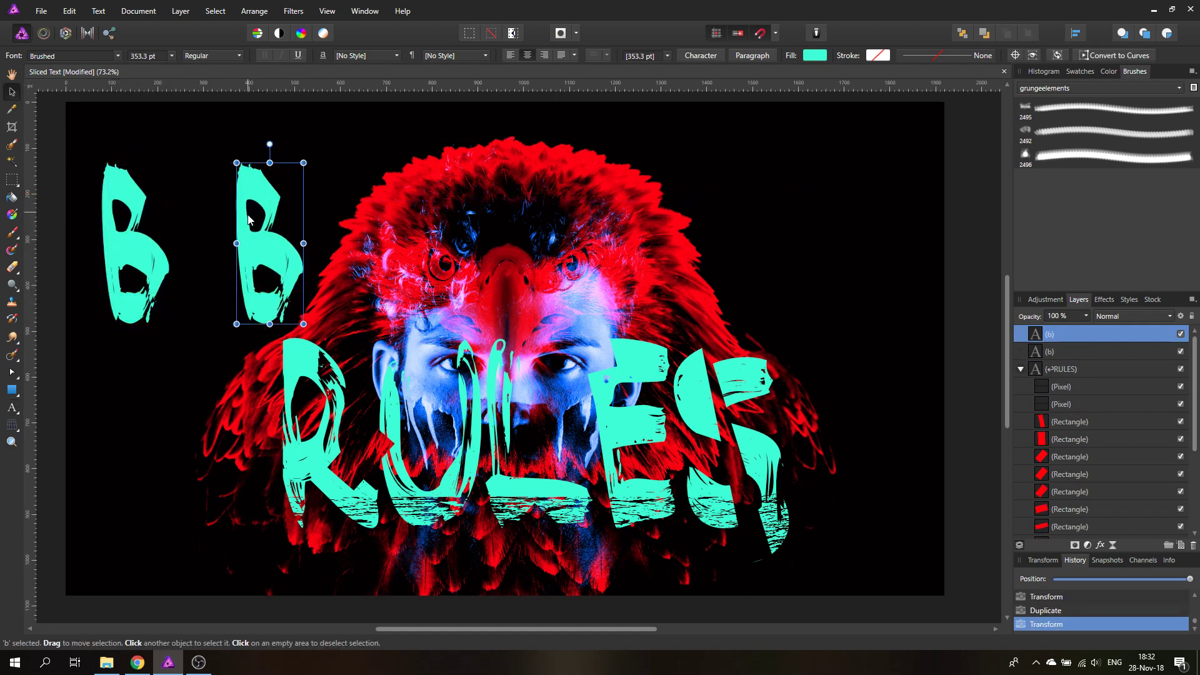
# Retype the copies as R and O, each placed further right.
pyautogui.doubleClick(246, 214)
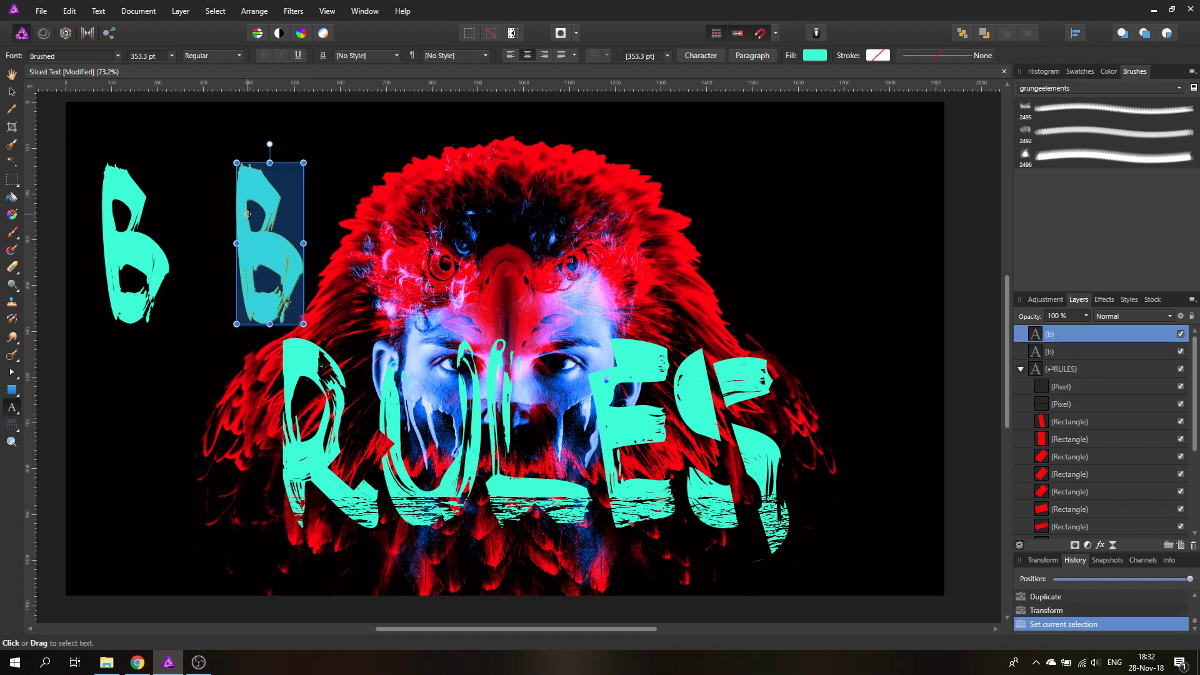
pyautogui.write('r')
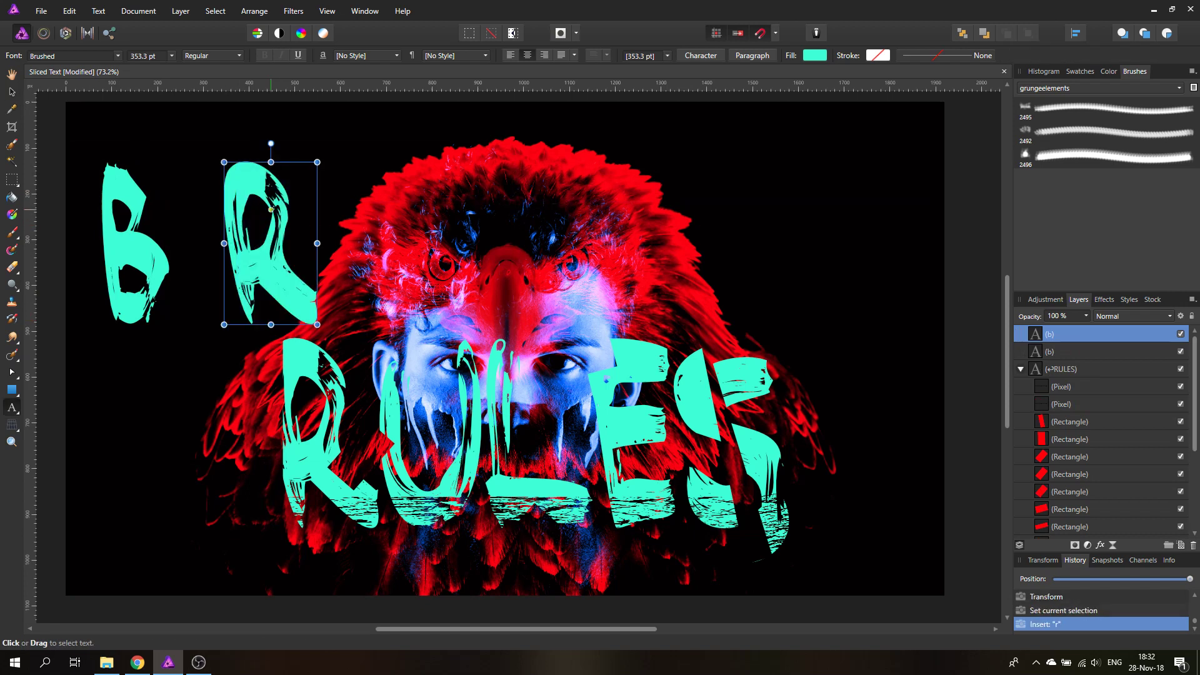
pyautogui.press('Escape')
pyautogui.hotkey('shift', 'Right')
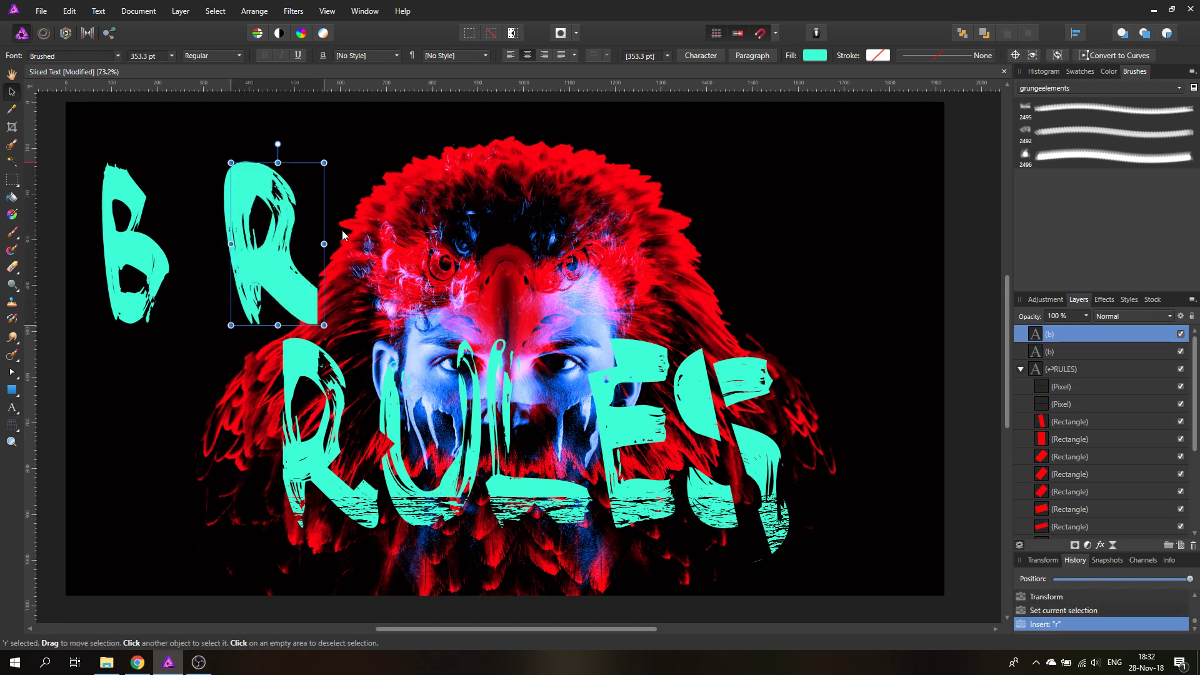
pyautogui.hotkey('ctrl', 'j')
pyautogui.moveTo(272, 234); pyautogui.dragTo(404, 234)
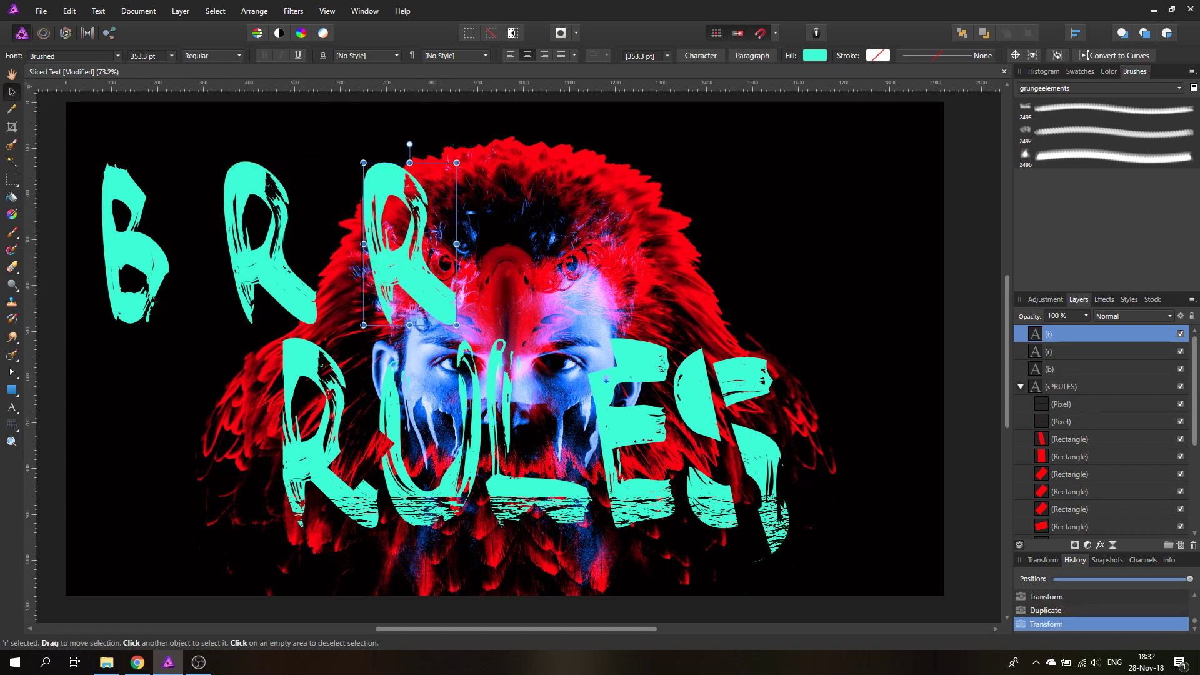
pyautogui.doubleClick(409, 222)
pyautogui.write('o')
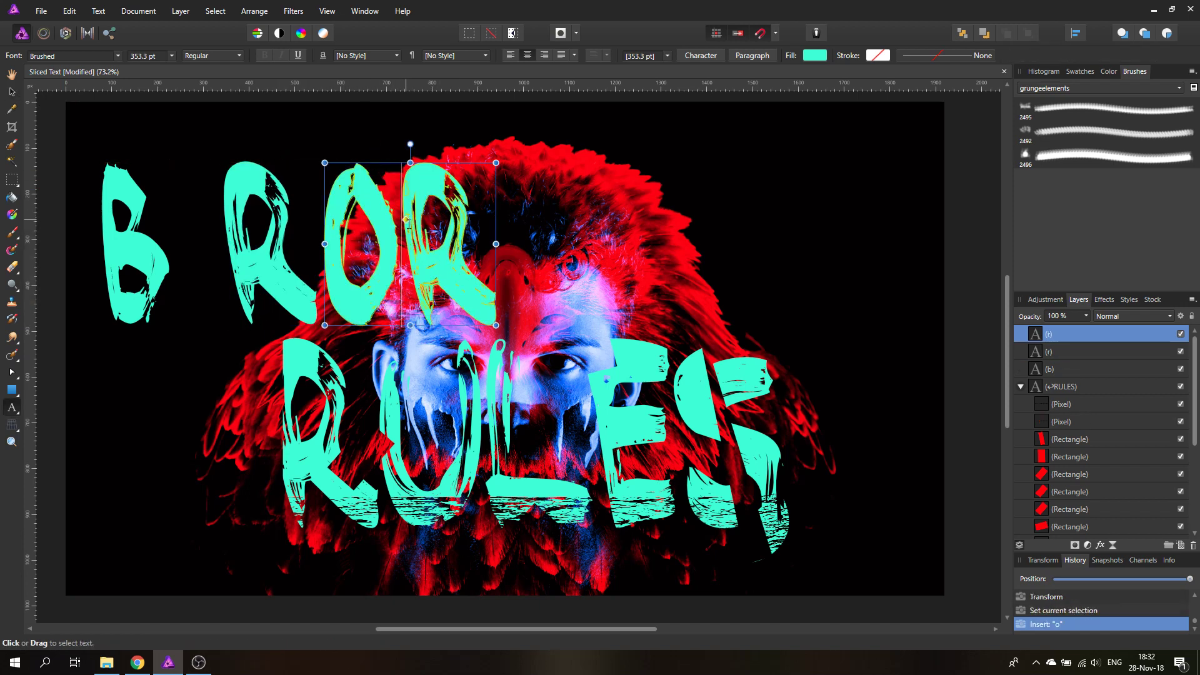
pyautogui.moveTo(408, 224); pyautogui.dragTo(483, 233)
pyautogui.press('BackSpace')
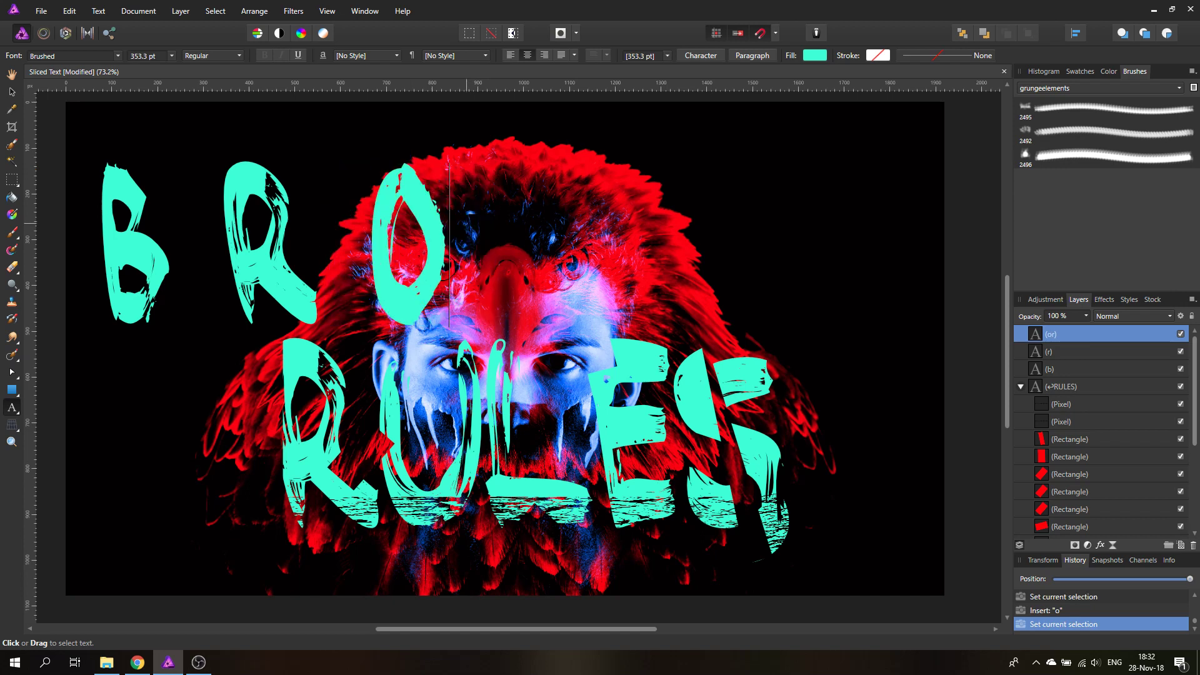
pyautogui.press('Escape')
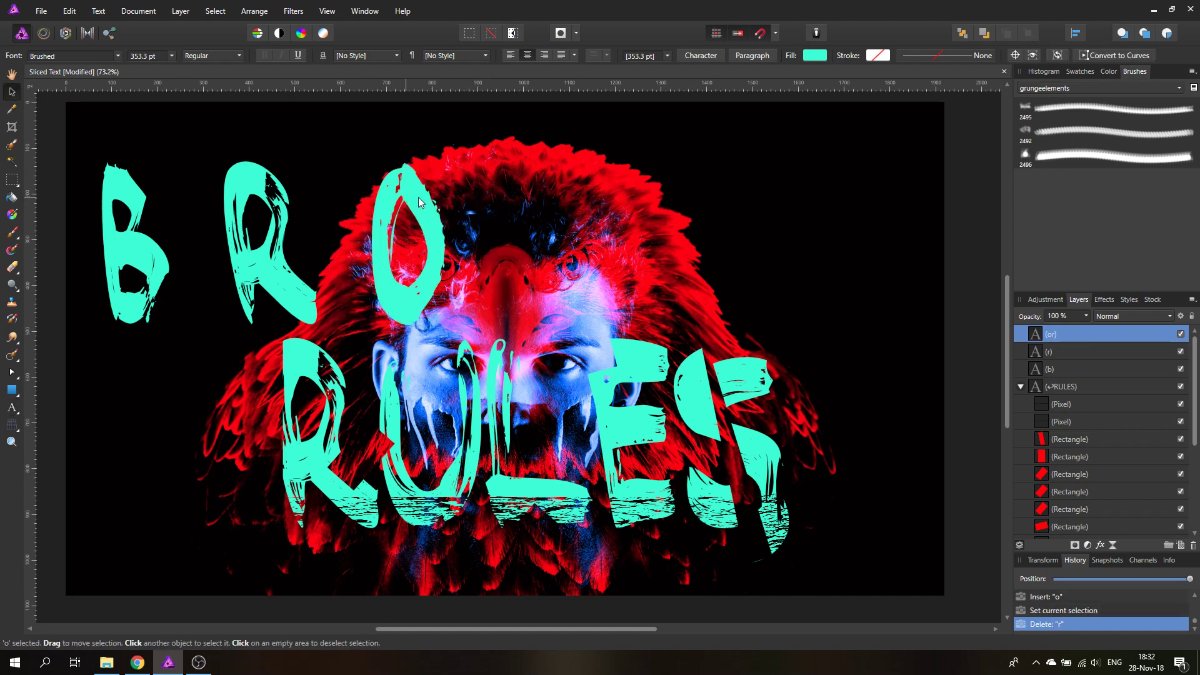
# Duplicate the O to its right and change it to K.
pyautogui.moveTo(409, 227); pyautogui.dragTo(517, 233)
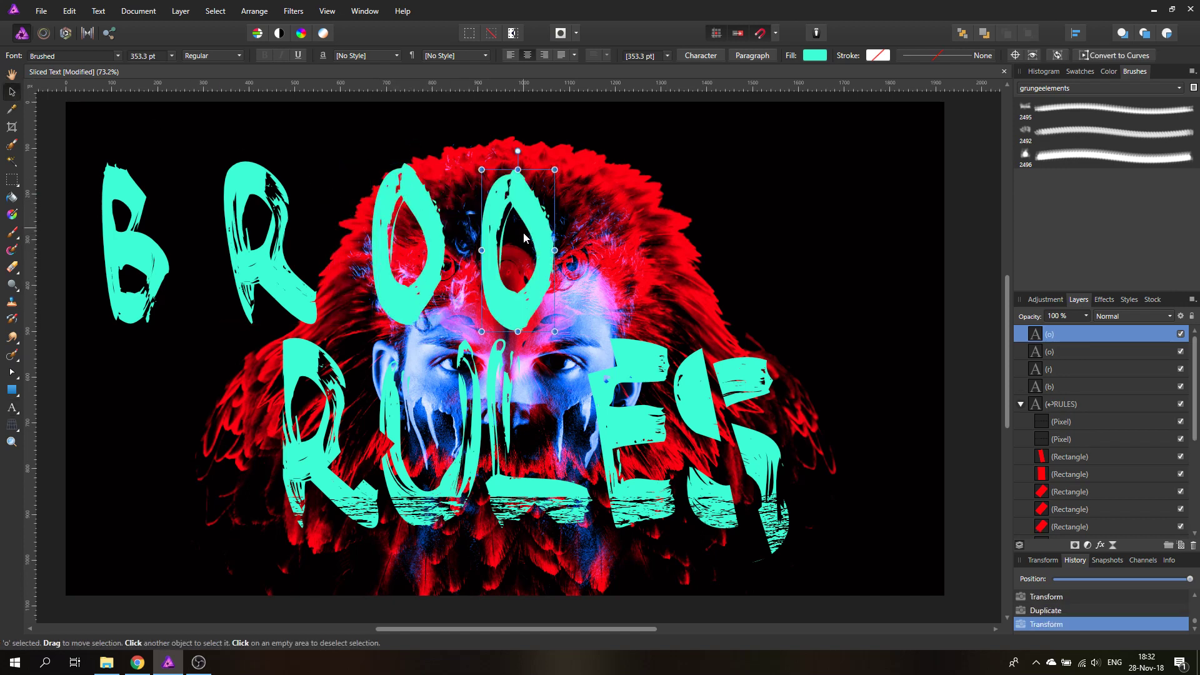
pyautogui.press('t')
pyautogui.moveTo(518, 241); pyautogui.dragTo(557, 241)
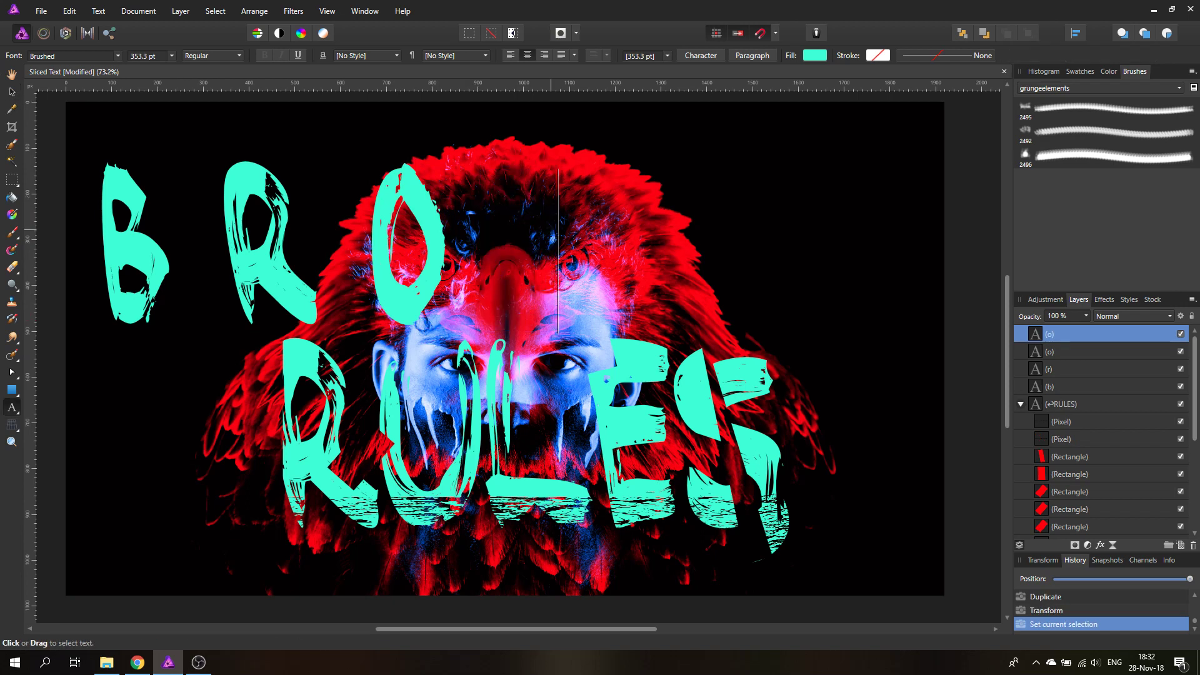
pyautogui.write('k')
pyautogui.press('Escape')
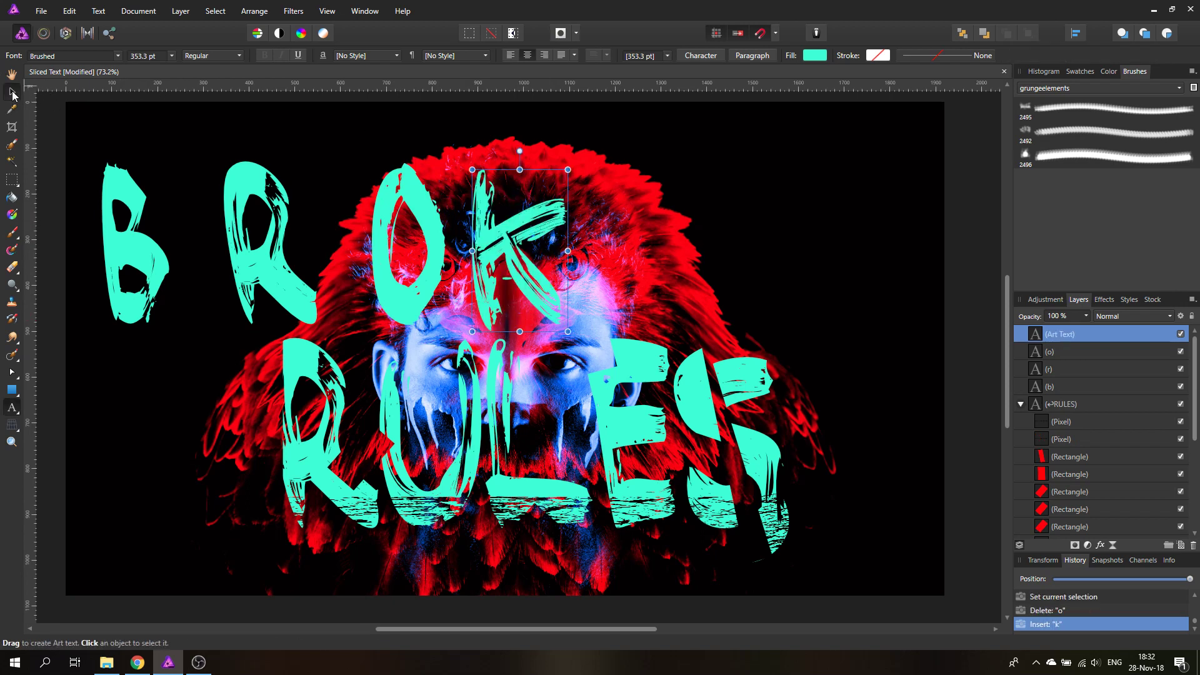
pyautogui.press('v')
# Add E and N copies to the right to complete BROKEN.
pyautogui.moveTo(498, 239); pyautogui.dragTo(676, 237)
pyautogui.press('t')
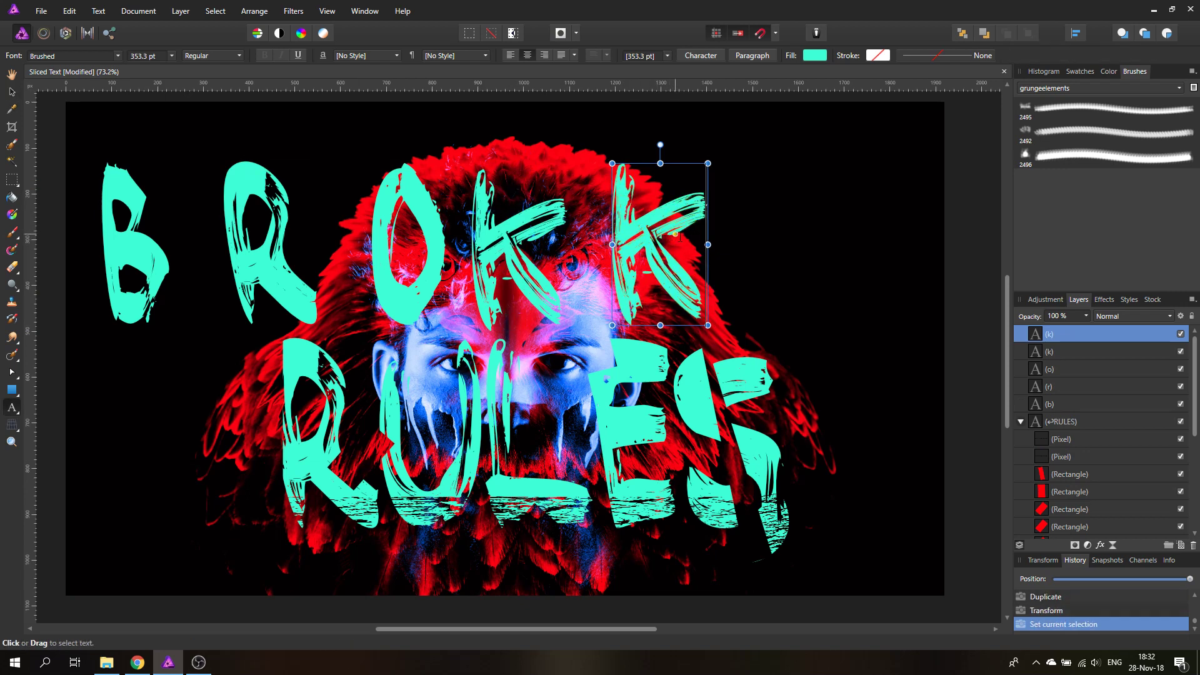
pyautogui.press('BackSpace')
pyautogui.write('e')
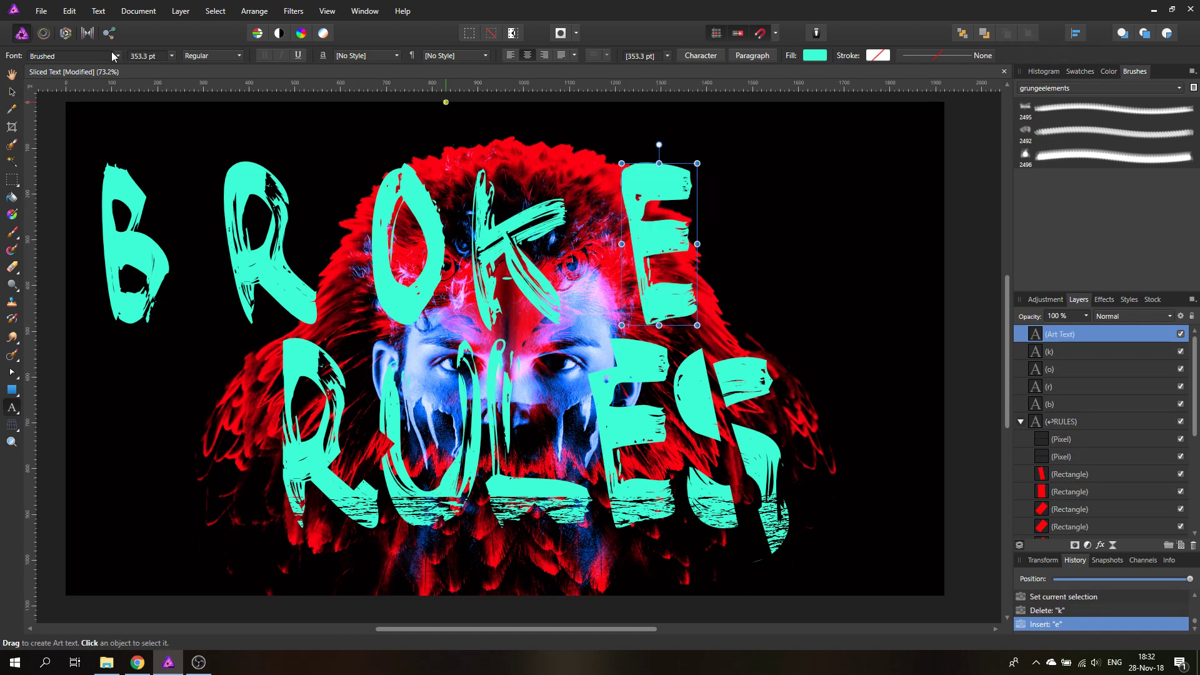
pyautogui.click(12, 91)
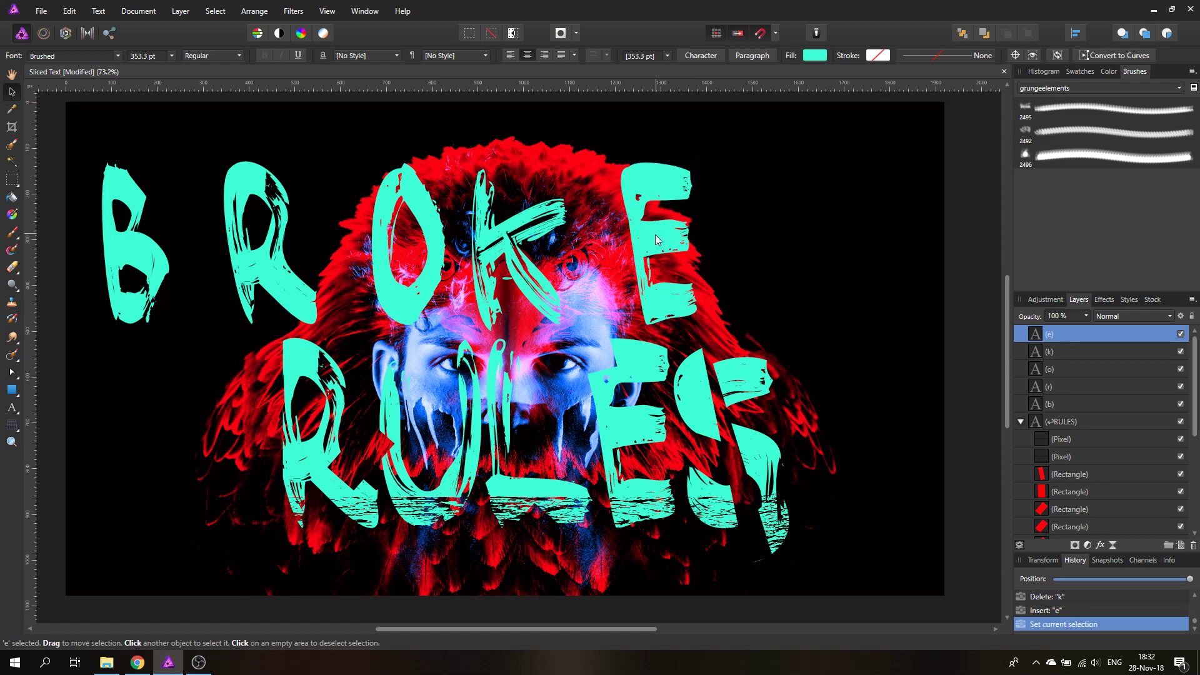
pyautogui.hotkey('ctrl', 'j')
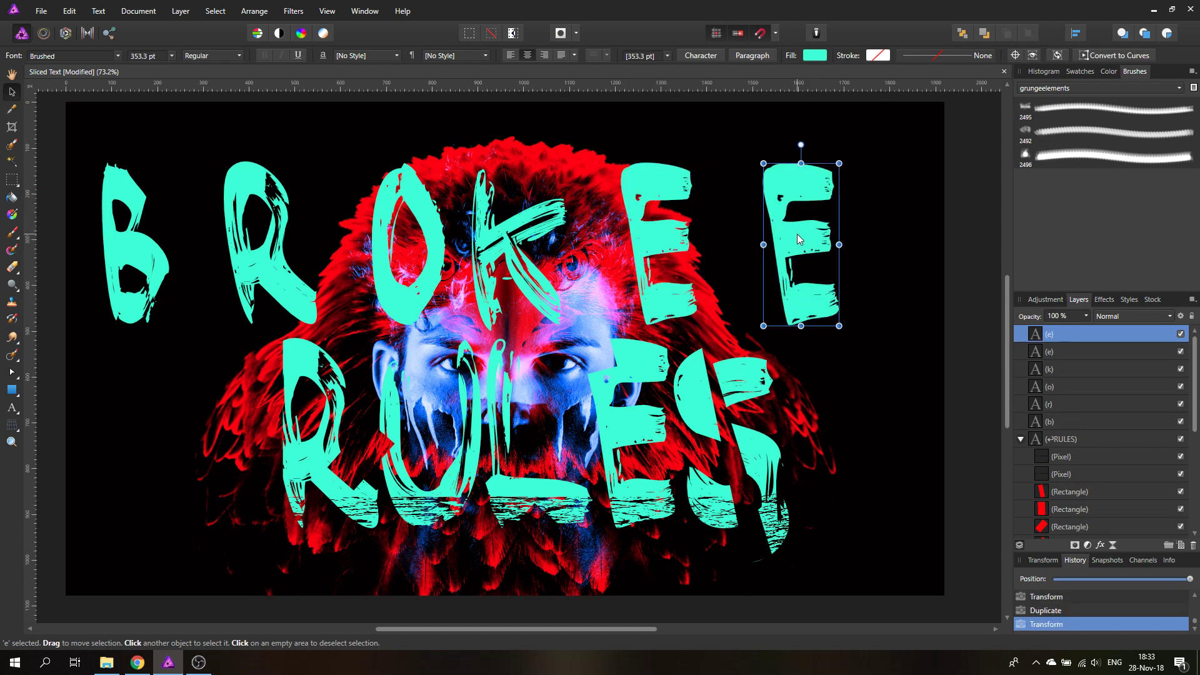
pyautogui.doubleClick(797, 240)
pyautogui.doubleClick(786, 237)
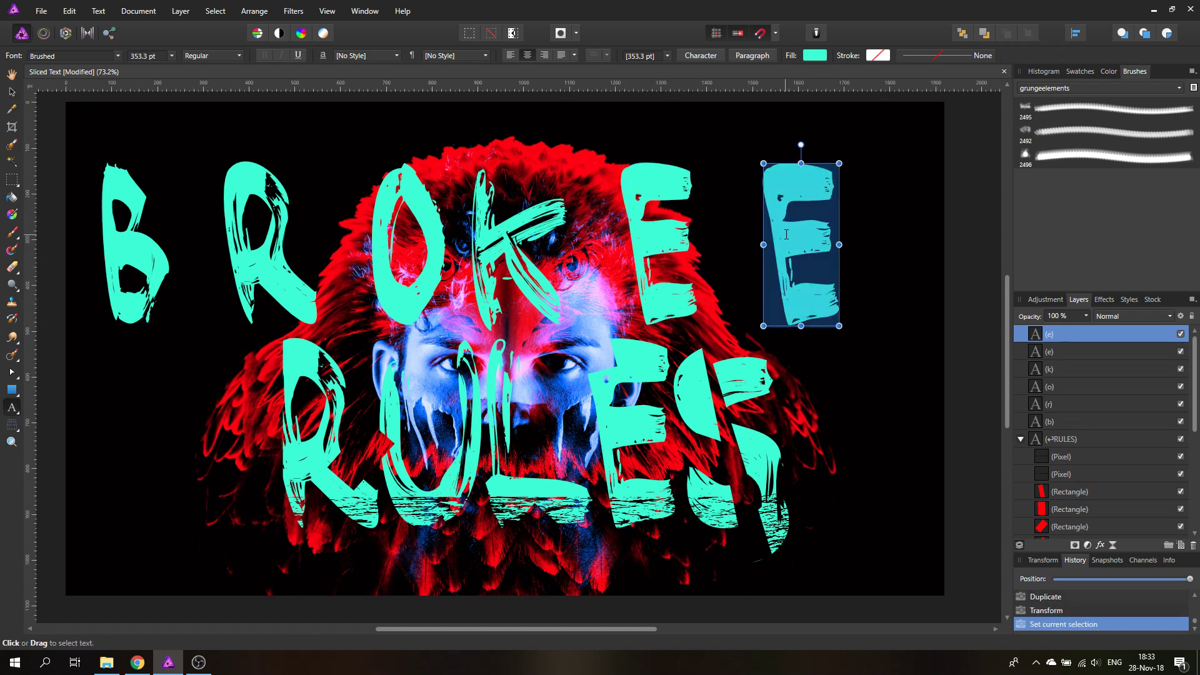
pyautogui.write('n')
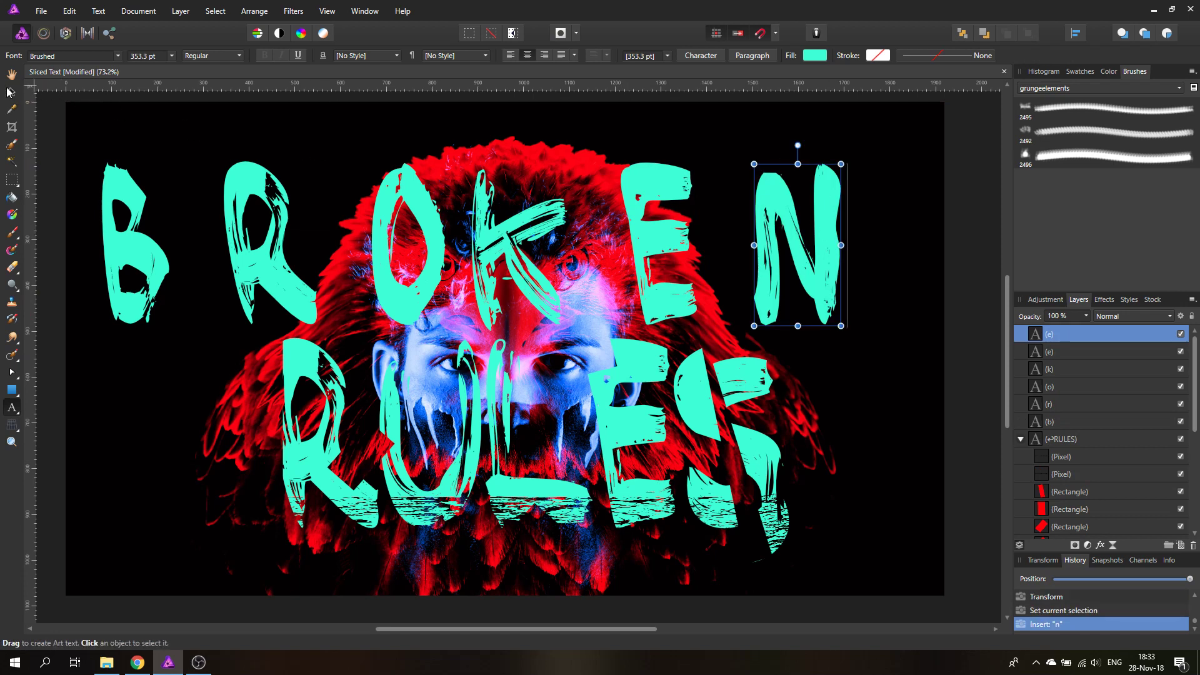
pyautogui.click(10, 90)
# Enlarge the B to about 663 pt and tilt it, tucking a shrunken R beside it.
pyautogui.click(154, 267)
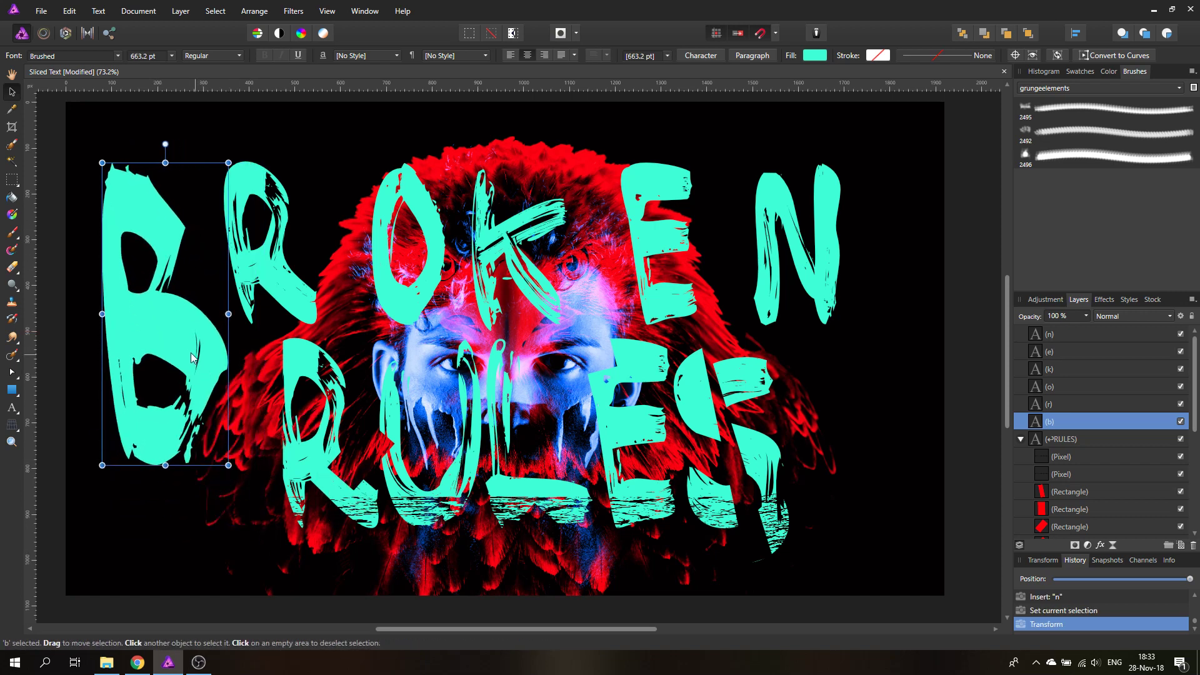
pyautogui.moveTo(172, 323)
pyautogui.mouseDown()
pyautogui.moveTo(278, 245)
pyautogui.moveTo(180, 248)
pyautogui.mouseUp()
pyautogui.click(275, 265)
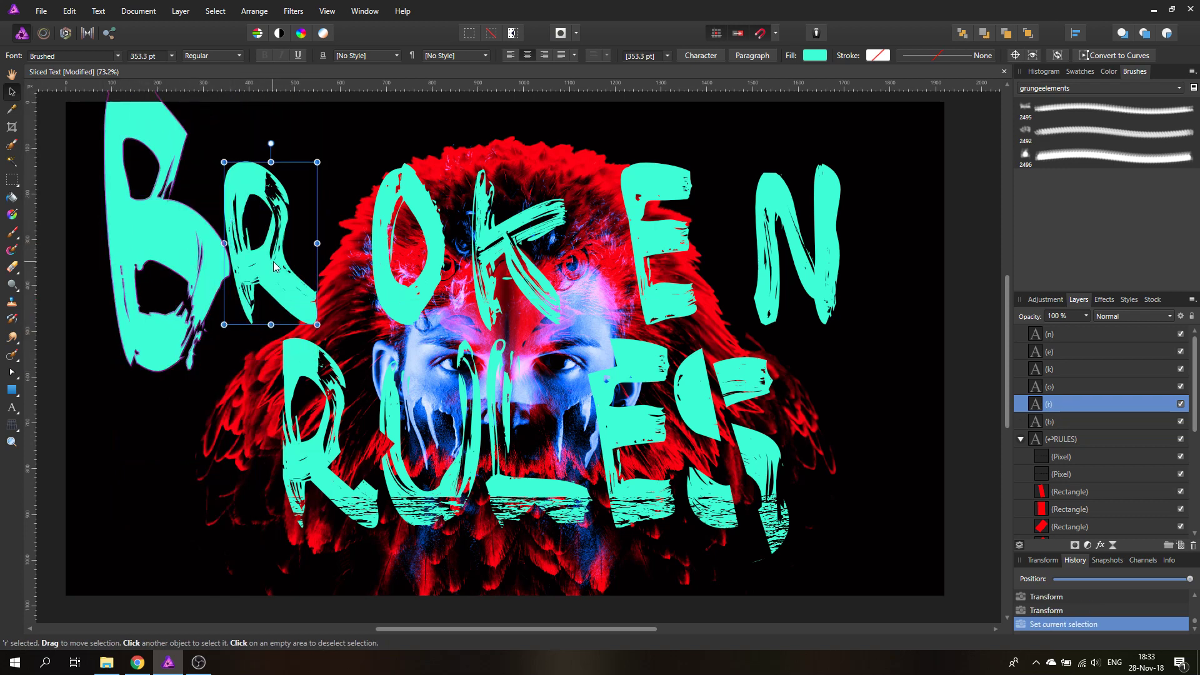
pyautogui.moveTo(225, 327)
pyautogui.mouseDown()
pyautogui.moveTo(278, 253)
pyautogui.moveTo(342, 300)
pyautogui.mouseUp()
pyautogui.moveTo(208, 258)
pyautogui.mouseDown()
pyautogui.moveTo(263, 305)
pyautogui.moveTo(262, 293)
pyautogui.mouseUp()
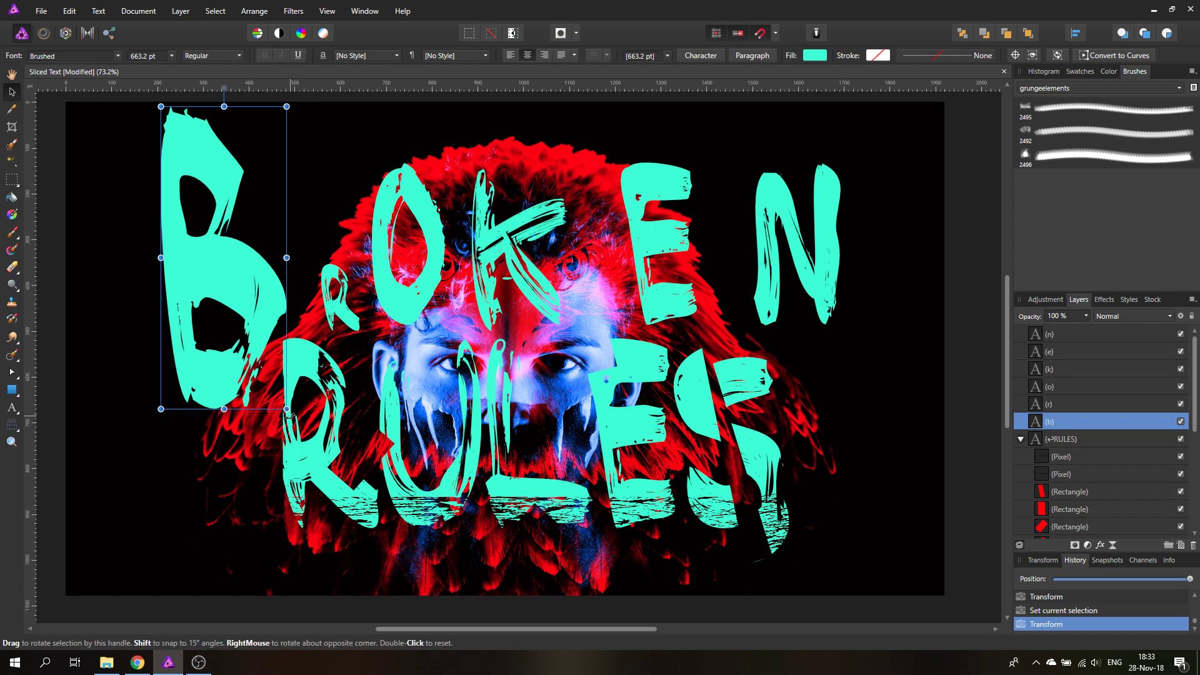
pyautogui.moveTo(291, 416)
pyautogui.mouseDown()
pyautogui.moveTo(181, 433)
pyautogui.moveTo(235, 289)
pyautogui.mouseUp()
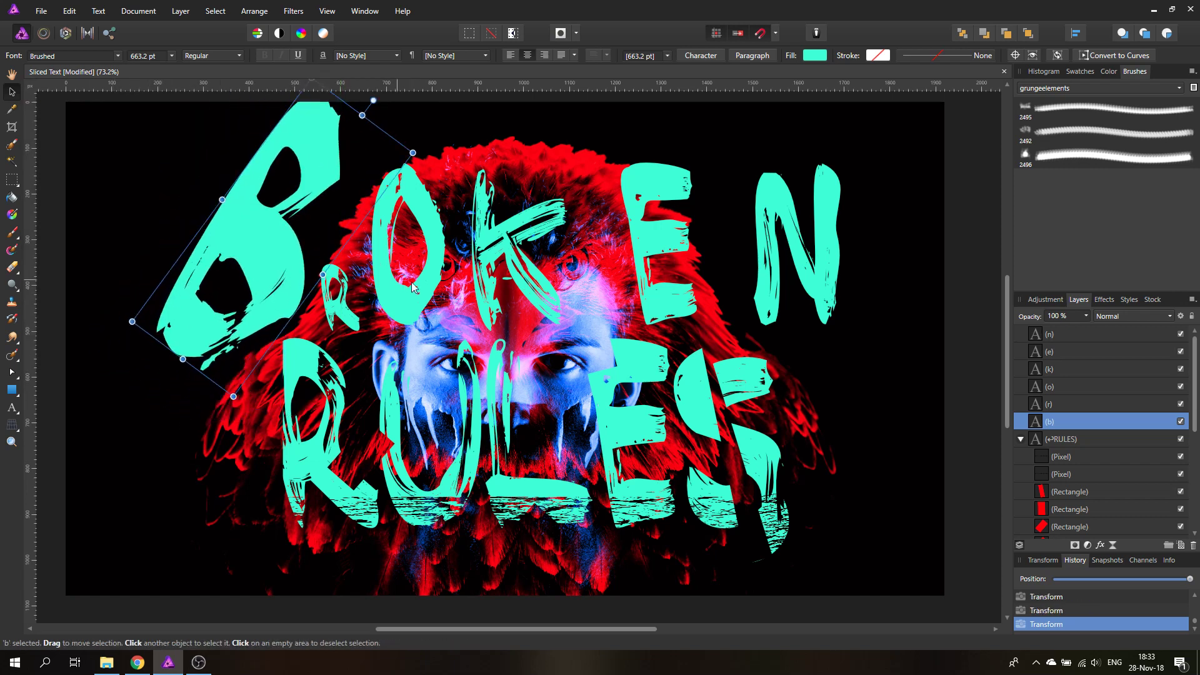
pyautogui.click(425, 223)
# Rotate the O clockwise and shrink the K, moving it up and right.
pyautogui.moveTo(382, 164)
pyautogui.mouseDown()
pyautogui.moveTo(418, 153)
pyautogui.moveTo(422, 93)
pyautogui.mouseUp()
pyautogui.click(515, 265)
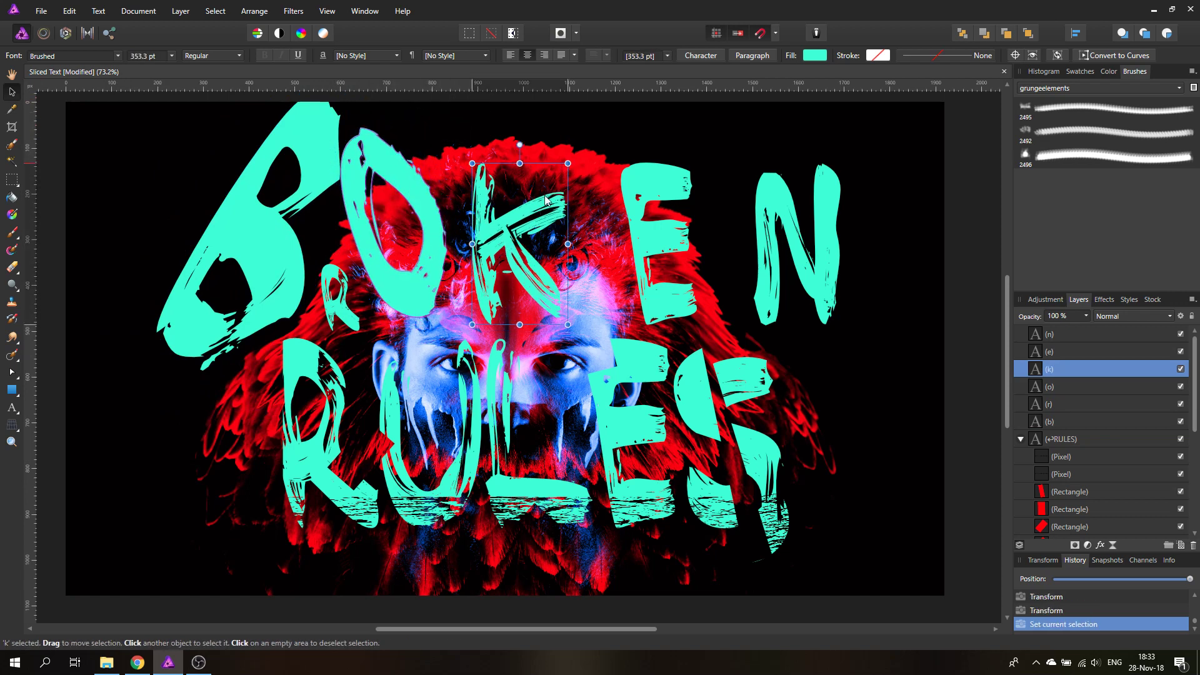
pyautogui.moveTo(515, 266); pyautogui.dragTo(575, 182)
pyautogui.moveTo(534, 248)
pyautogui.mouseDown()
pyautogui.moveTo(596, 139)
pyautogui.moveTo(456, 165)
pyautogui.mouseUp()
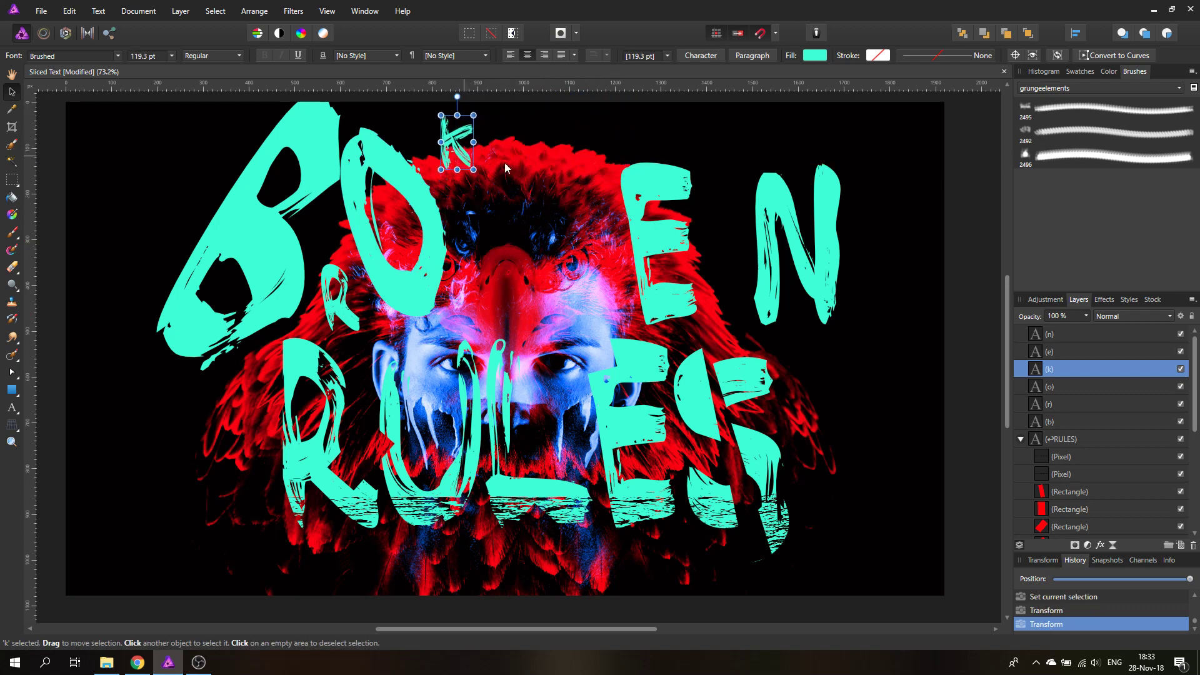
# Tilt the E about 60 degrees and enlarge it; shrink and reposition the N.
pyautogui.click(642, 205)
pyautogui.moveTo(641, 205); pyautogui.dragTo(519, 195)
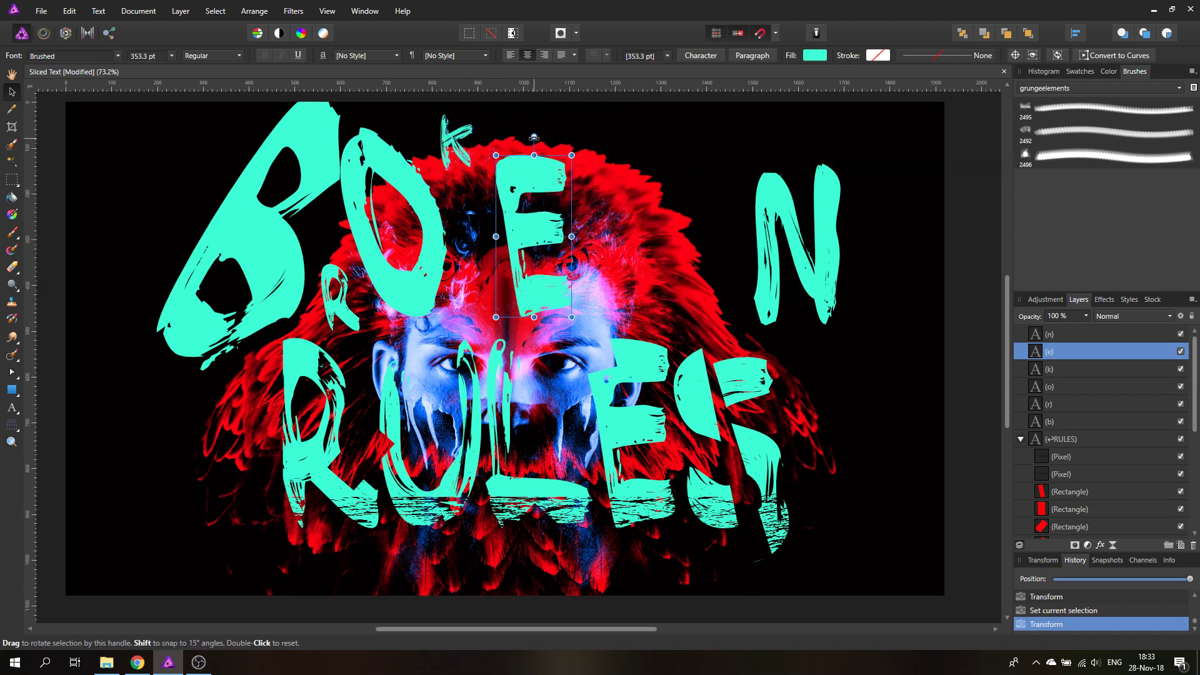
pyautogui.moveTo(578, 322); pyautogui.dragTo(665, 308)
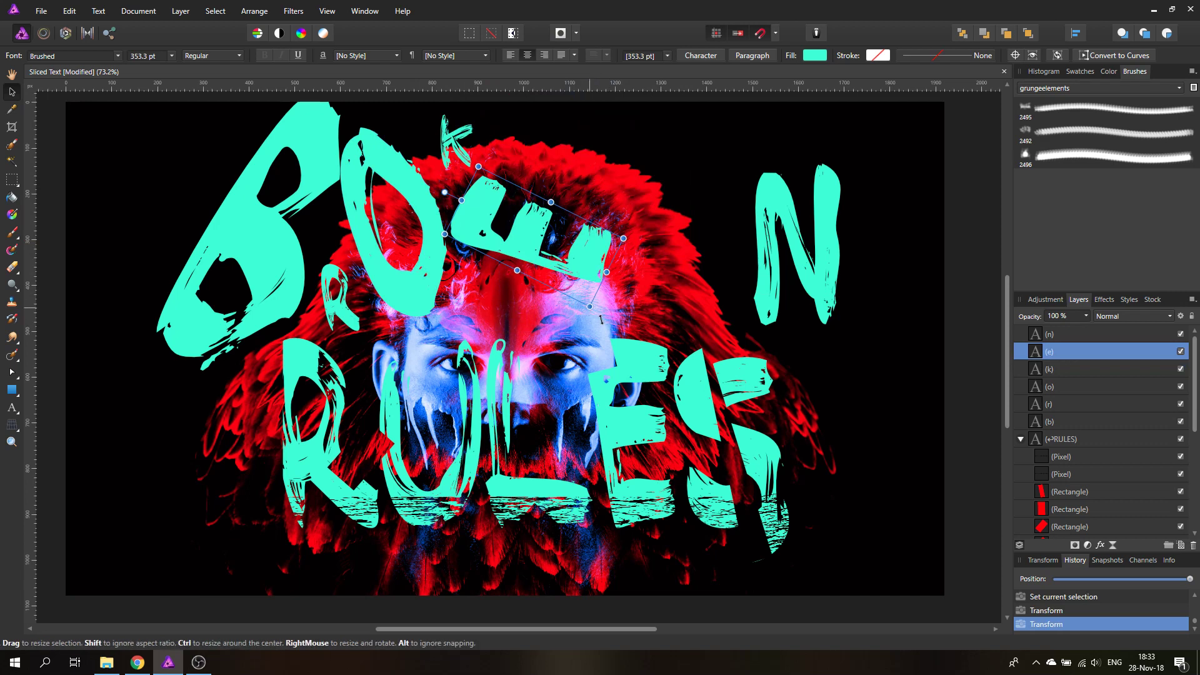
pyautogui.moveTo(590, 307); pyautogui.dragTo(688, 362)
pyautogui.moveTo(683, 292); pyautogui.dragTo(667, 298)
pyautogui.moveTo(776, 251); pyautogui.dragTo(689, 223)
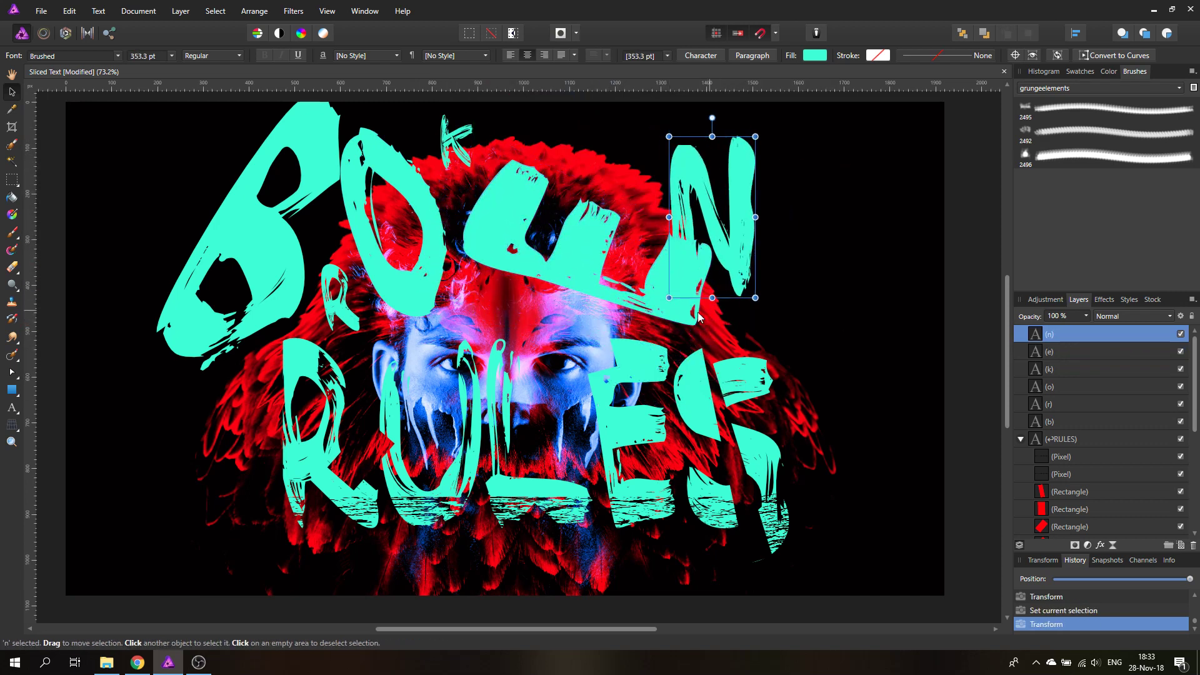
pyautogui.moveTo(665, 299)
pyautogui.mouseDown()
pyautogui.moveTo(739, 209)
pyautogui.moveTo(809, 218)
pyautogui.mouseUp()
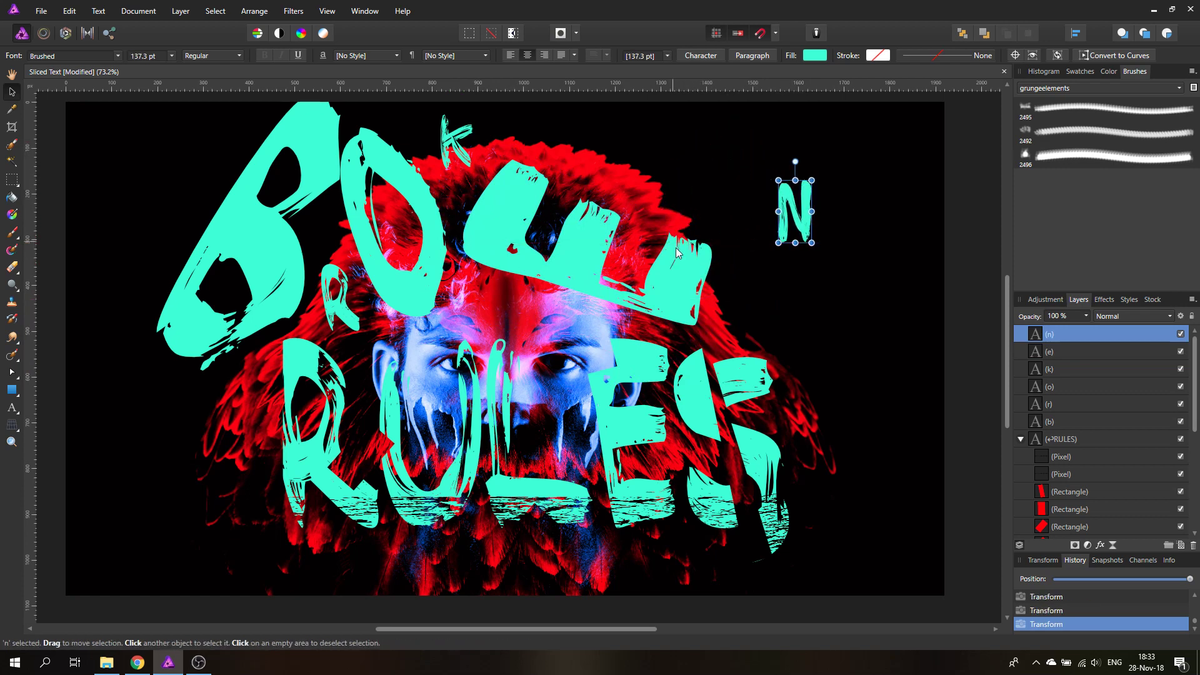
pyautogui.moveTo(682, 259); pyautogui.dragTo(722, 260)
pyautogui.moveTo(795, 218); pyautogui.dragTo(760, 210)
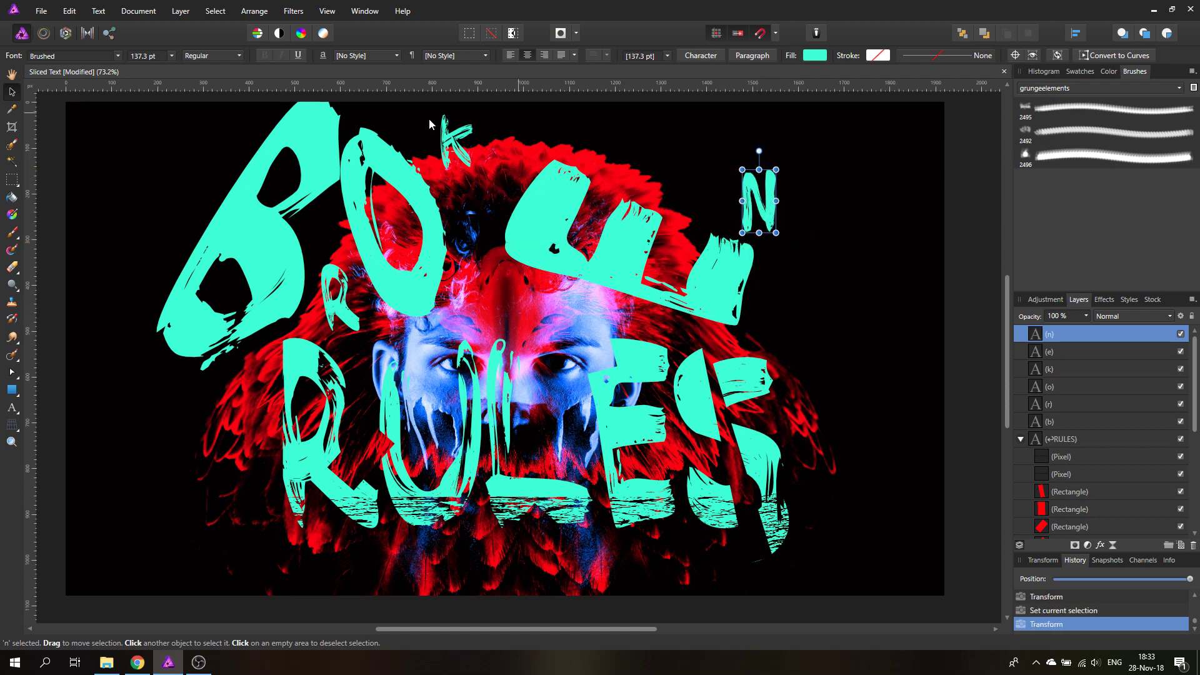
# Fine-tune the K and O positions and nudge the big B slightly lower.
pyautogui.moveTo(457, 145); pyautogui.dragTo(476, 225)
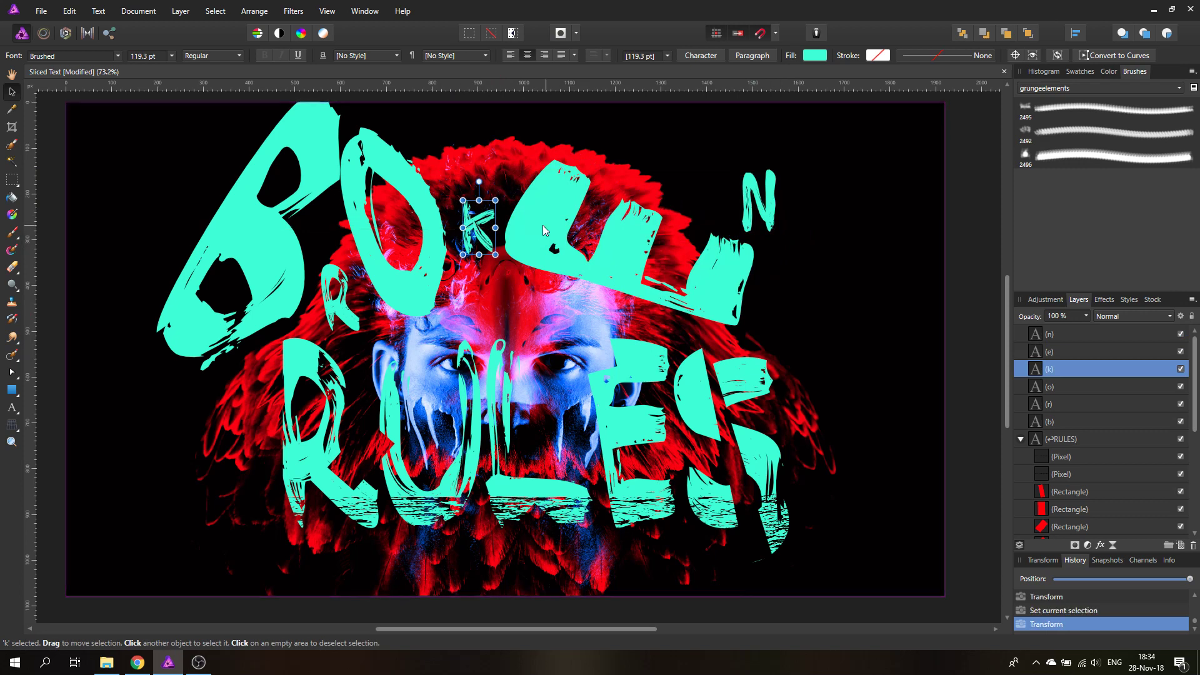
pyautogui.click(55, 243)
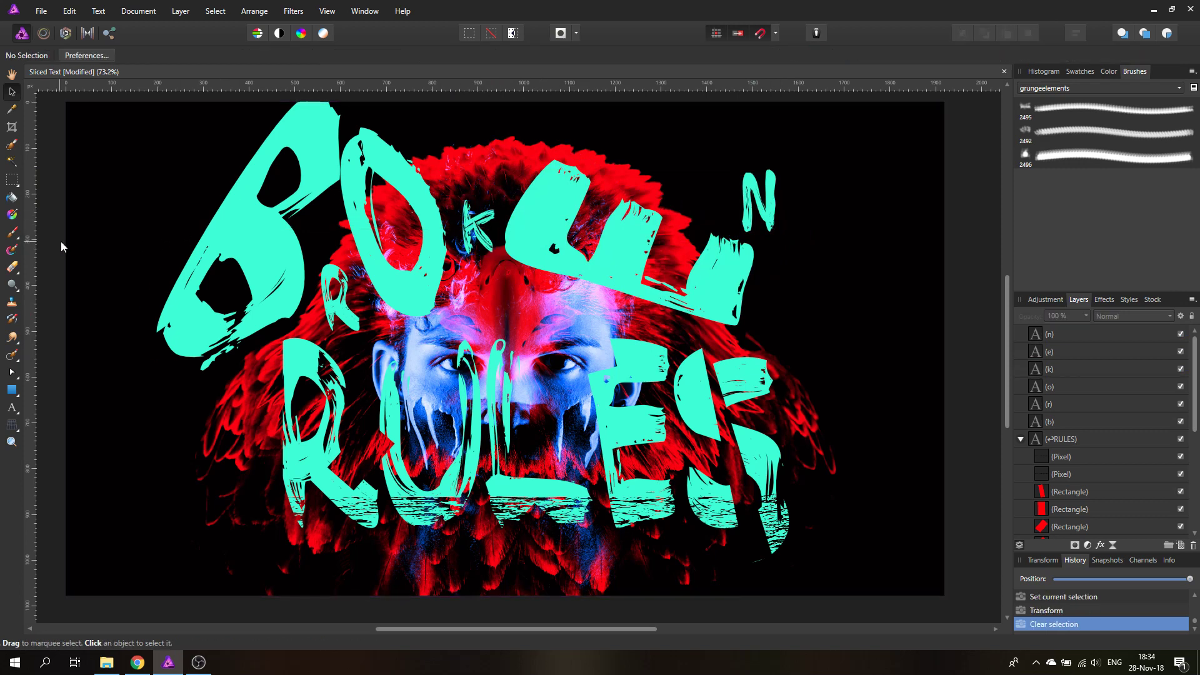
pyautogui.moveTo(433, 241); pyautogui.dragTo(438, 247)
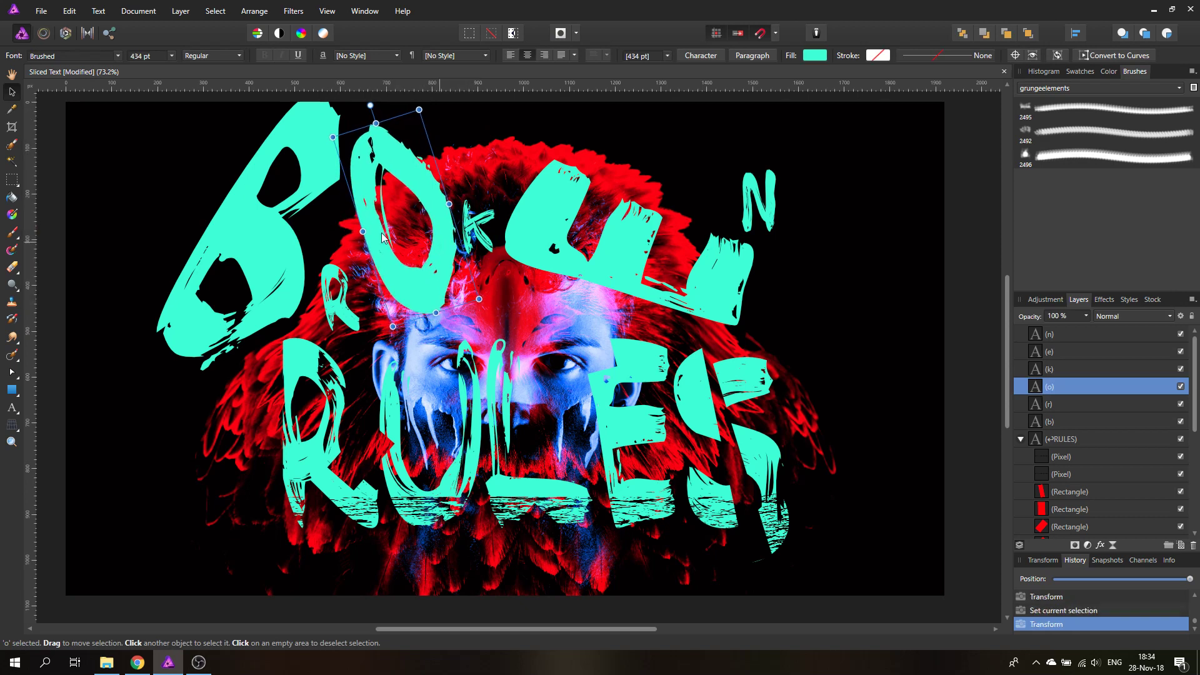
pyautogui.click(44, 253)
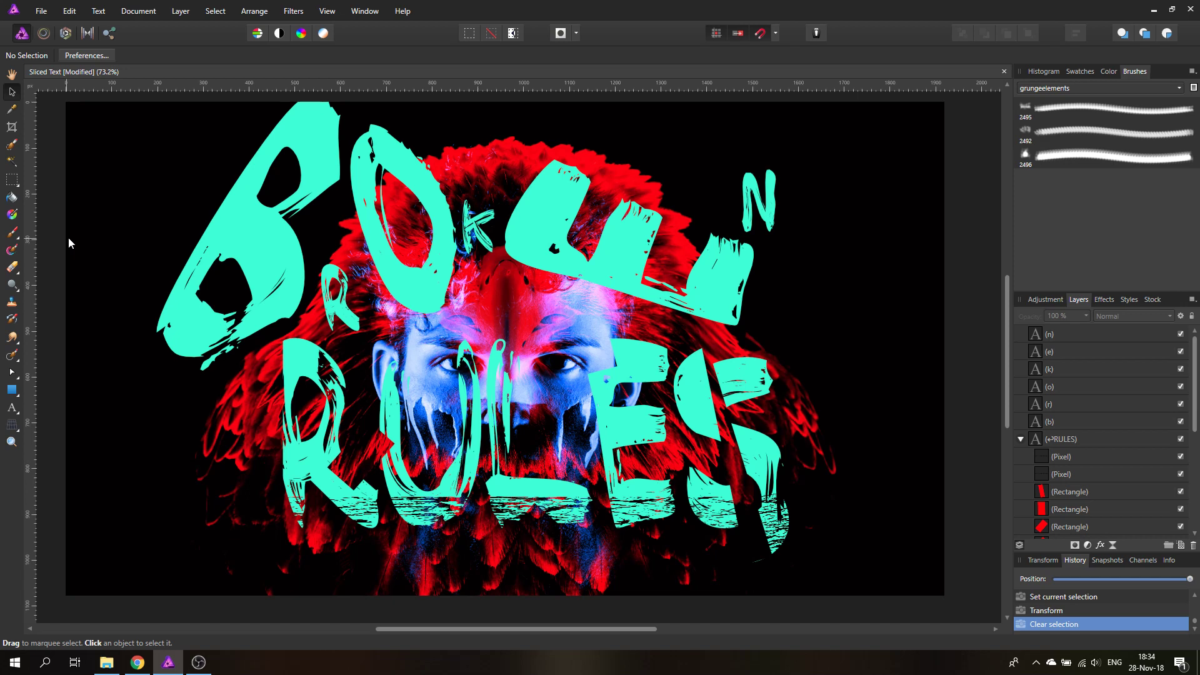
pyautogui.moveTo(252, 253); pyautogui.dragTo(252, 265)
pyautogui.click(59, 249)
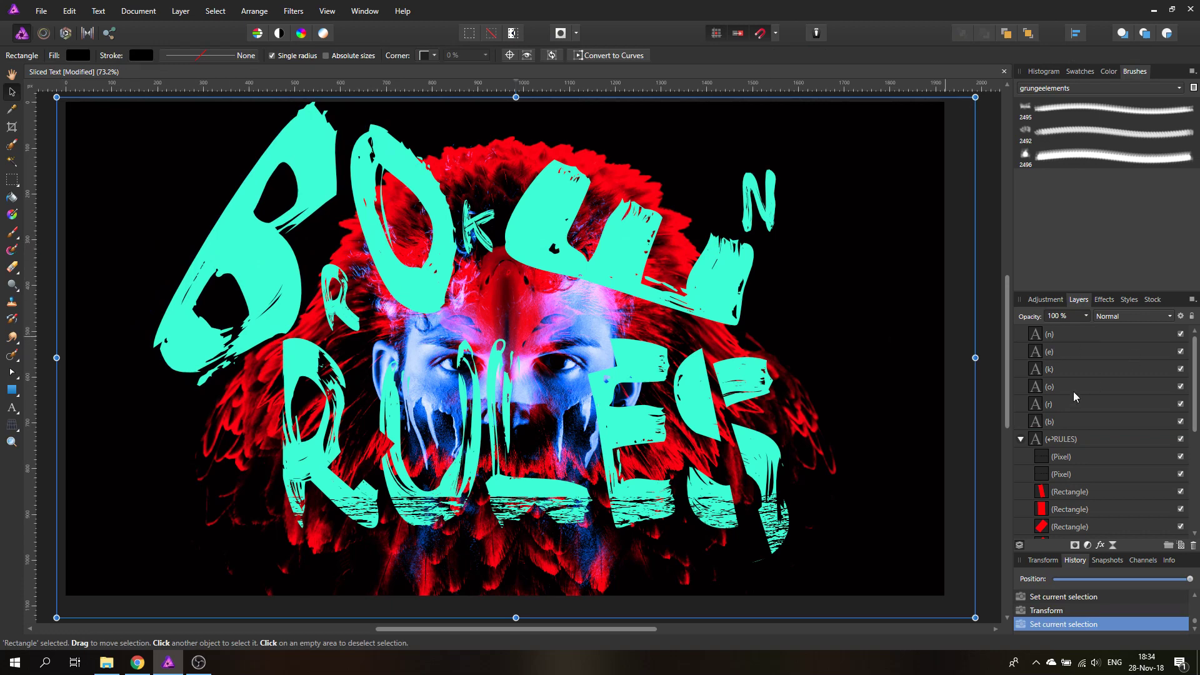
# Resize RULES and move it right and slightly down over the face.
pyautogui.click(1035, 441)
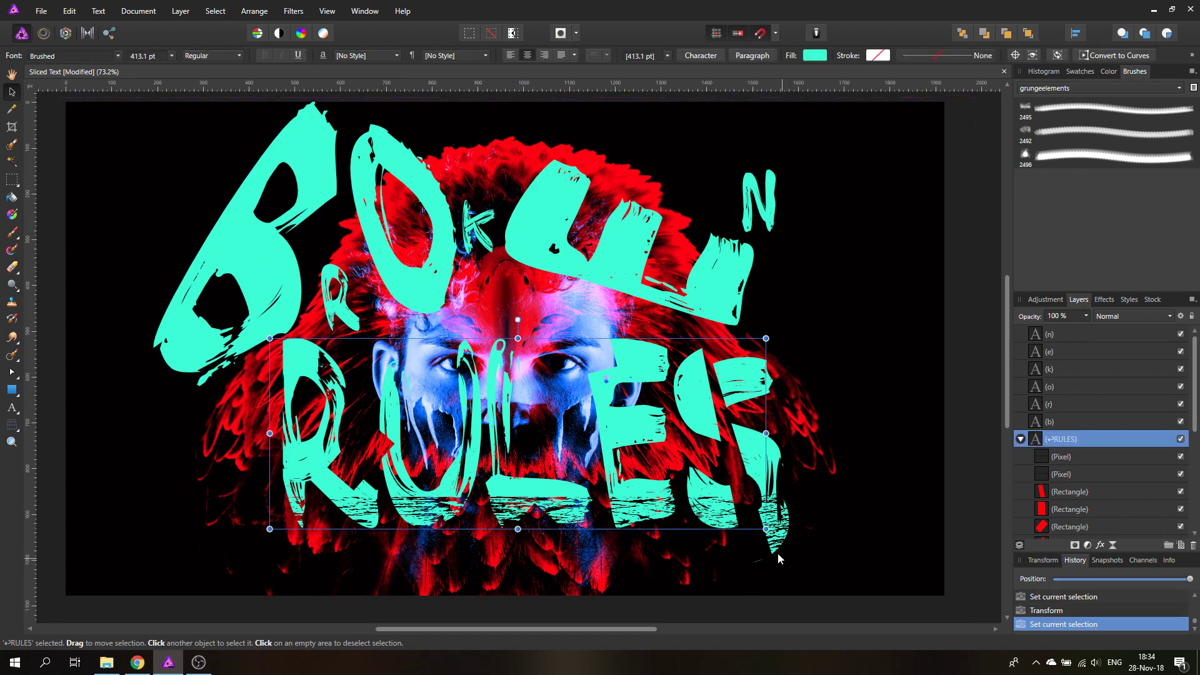
pyautogui.moveTo(765, 527); pyautogui.dragTo(634, 439)
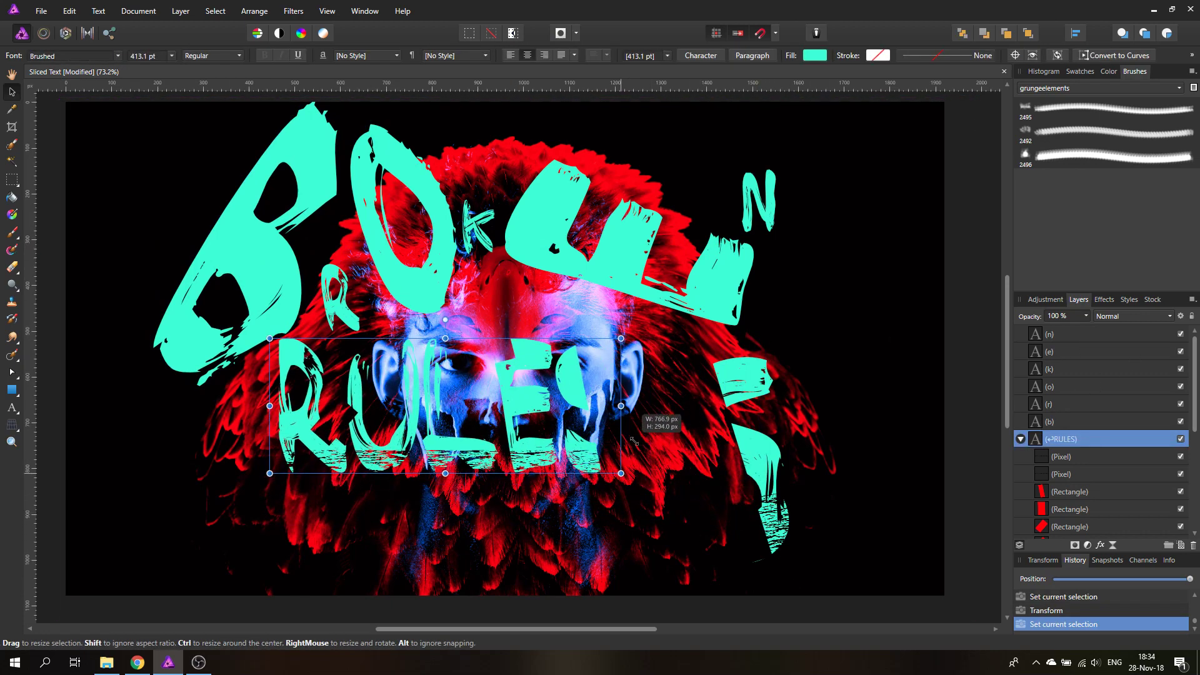
pyautogui.moveTo(285, 479)
pyautogui.mouseDown()
pyautogui.moveTo(405, 497)
pyautogui.moveTo(321, 511)
pyautogui.mouseUp()
pyautogui.moveTo(526, 455); pyautogui.dragTo(563, 488)
# Shift the S right and stretch it oversized toward the bottom edge.
pyautogui.click(783, 525)
pyautogui.moveTo(778, 535); pyautogui.dragTo(827, 535)
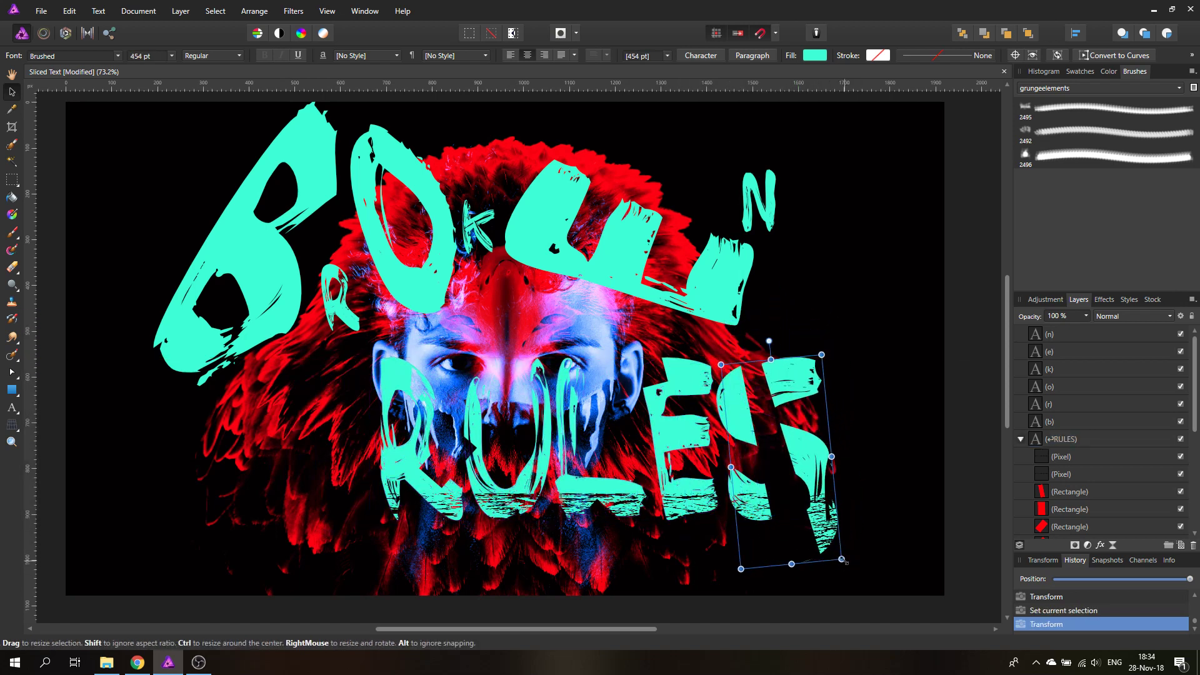
pyautogui.moveTo(841, 560); pyautogui.dragTo(927, 605)
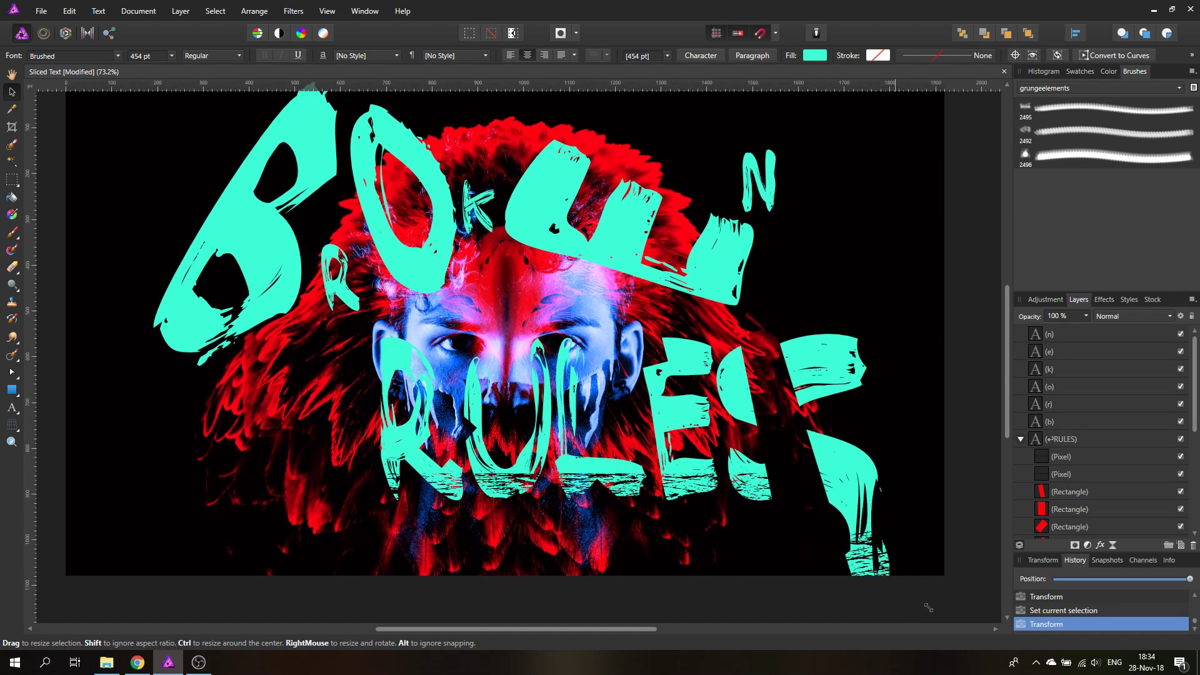
pyautogui.moveTo(927, 606); pyautogui.dragTo(764, 413)
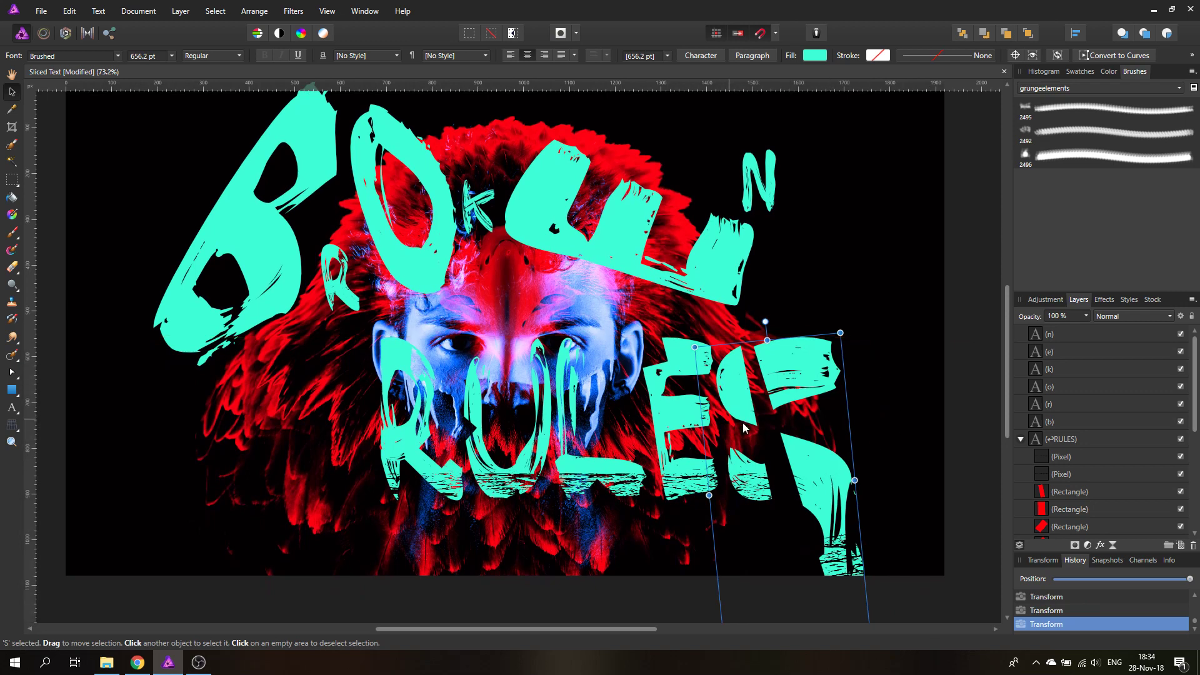
pyautogui.click(68, 249)
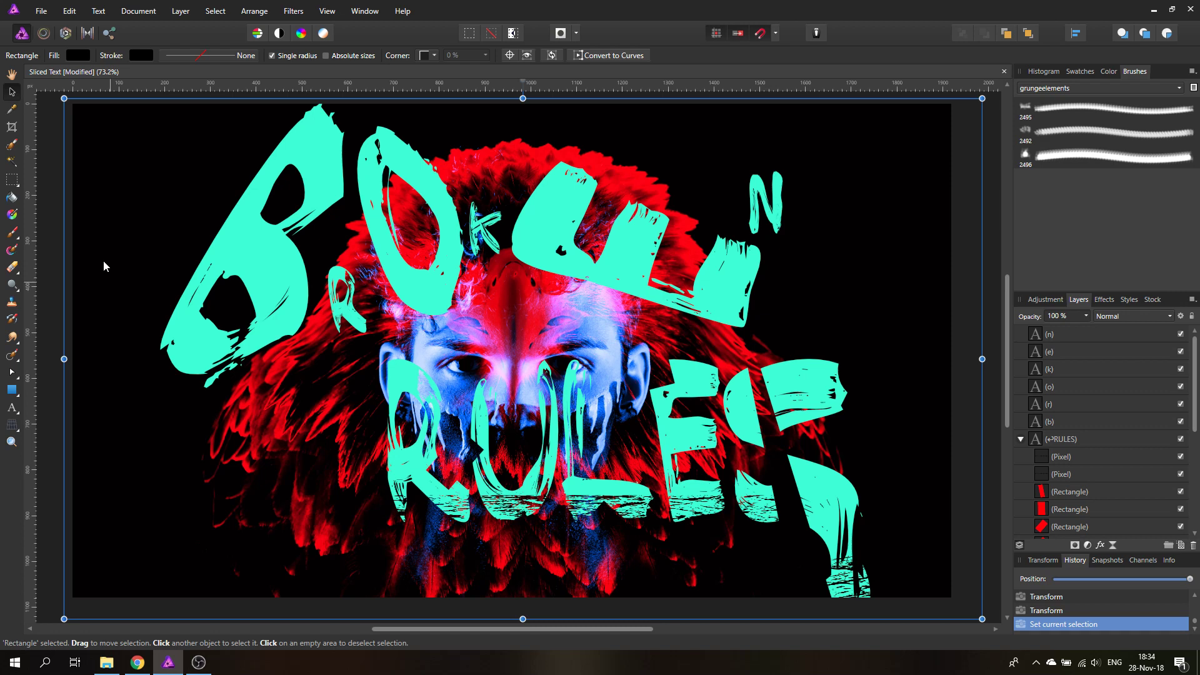
# Add a pixel layer nested inside the B and paint grunge texture over it.
pyautogui.click(1037, 427)
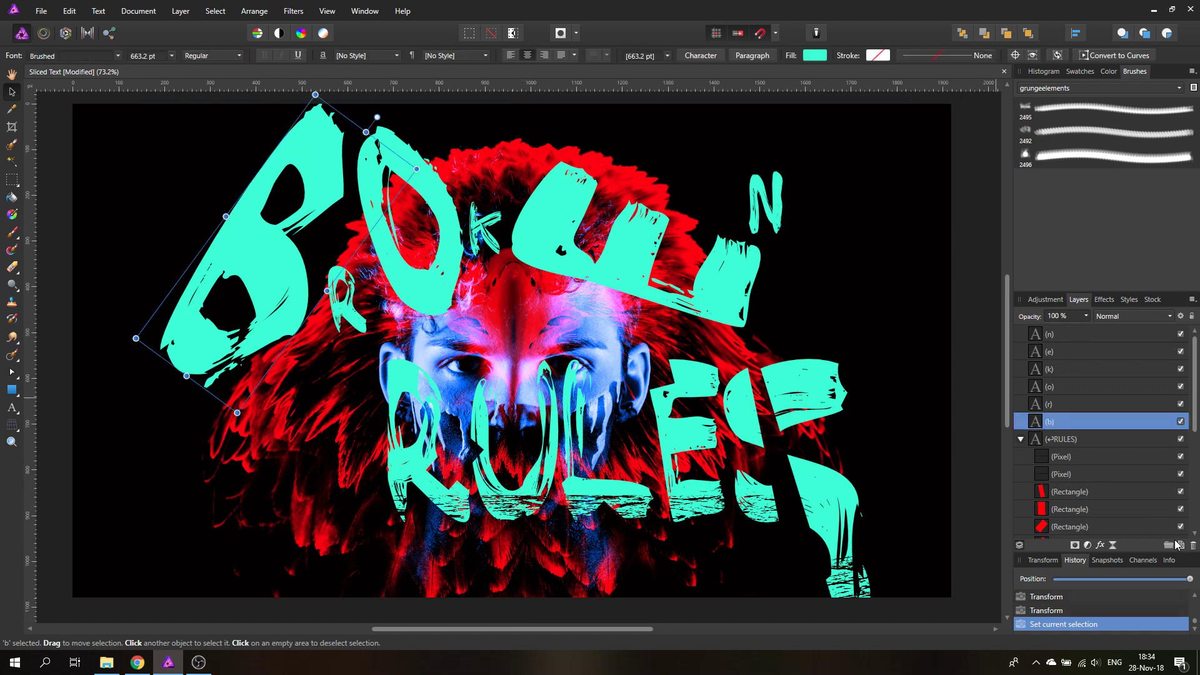
pyautogui.click(1180, 546)
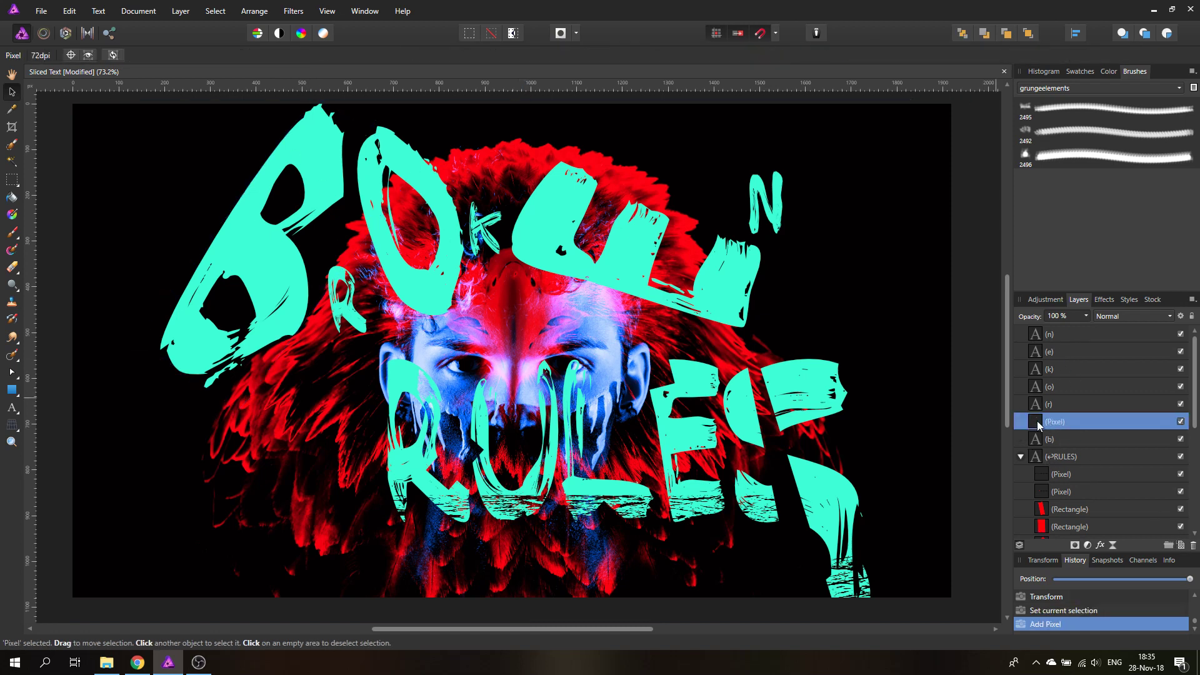
pyautogui.moveTo(1055, 446); pyautogui.dragTo(1050, 441)
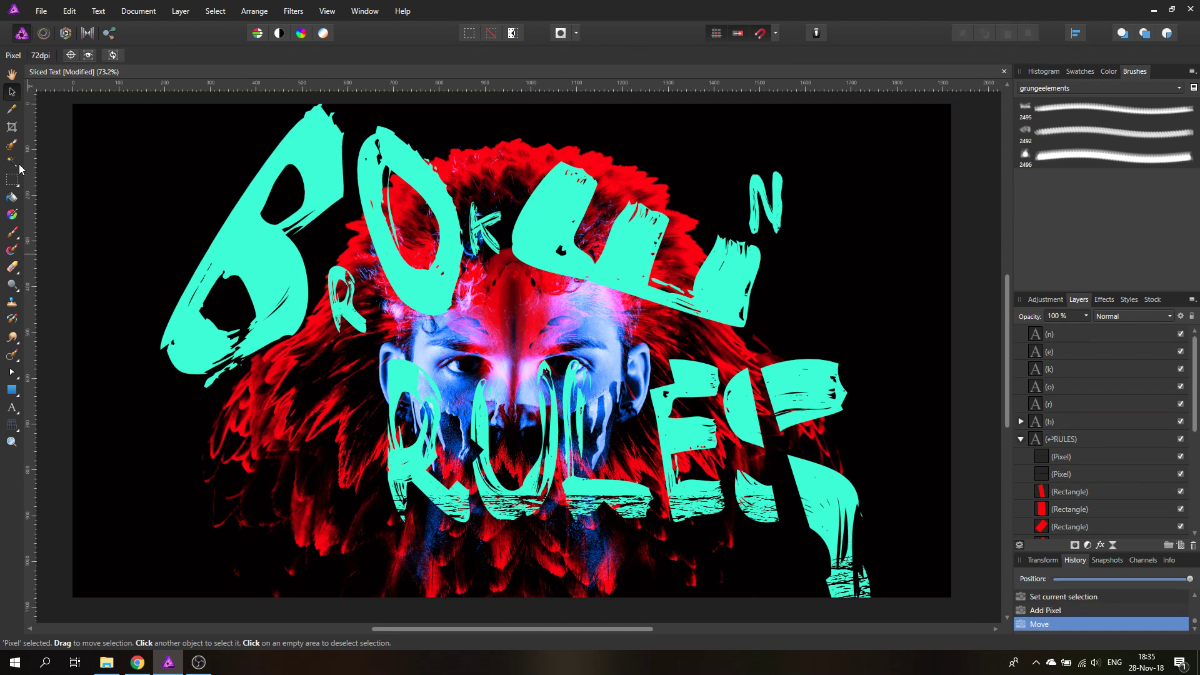
pyautogui.click(12, 232)
pyautogui.moveTo(161, 200)
pyautogui.mouseDown()
pyautogui.moveTo(225, 240)
pyautogui.moveTo(215, 187)
pyautogui.mouseUp()
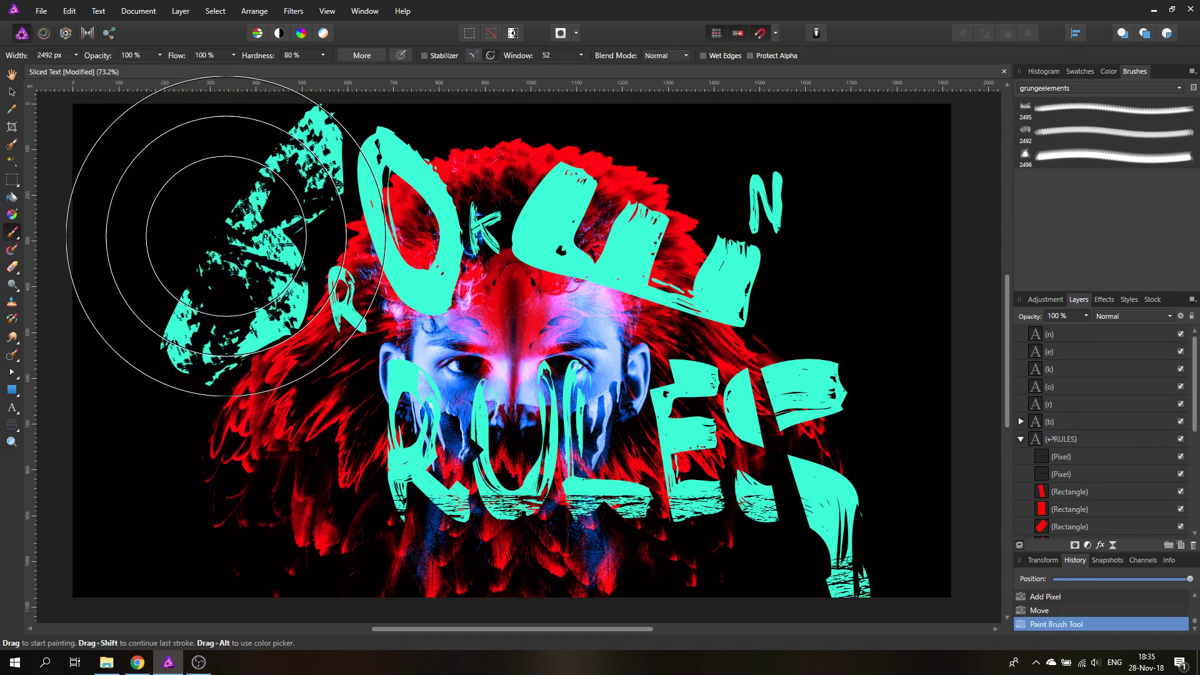
pyautogui.click(11, 93)
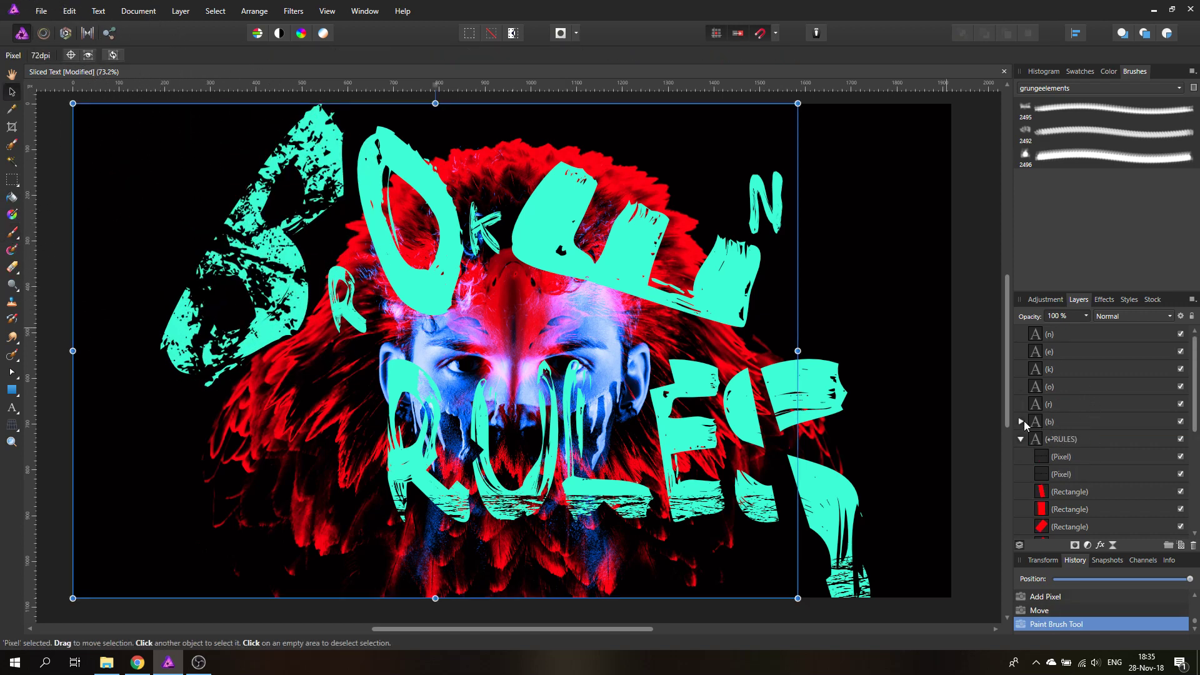
# Set the nested grunge layer's blend mode to Erase.
pyautogui.click(1023, 422)
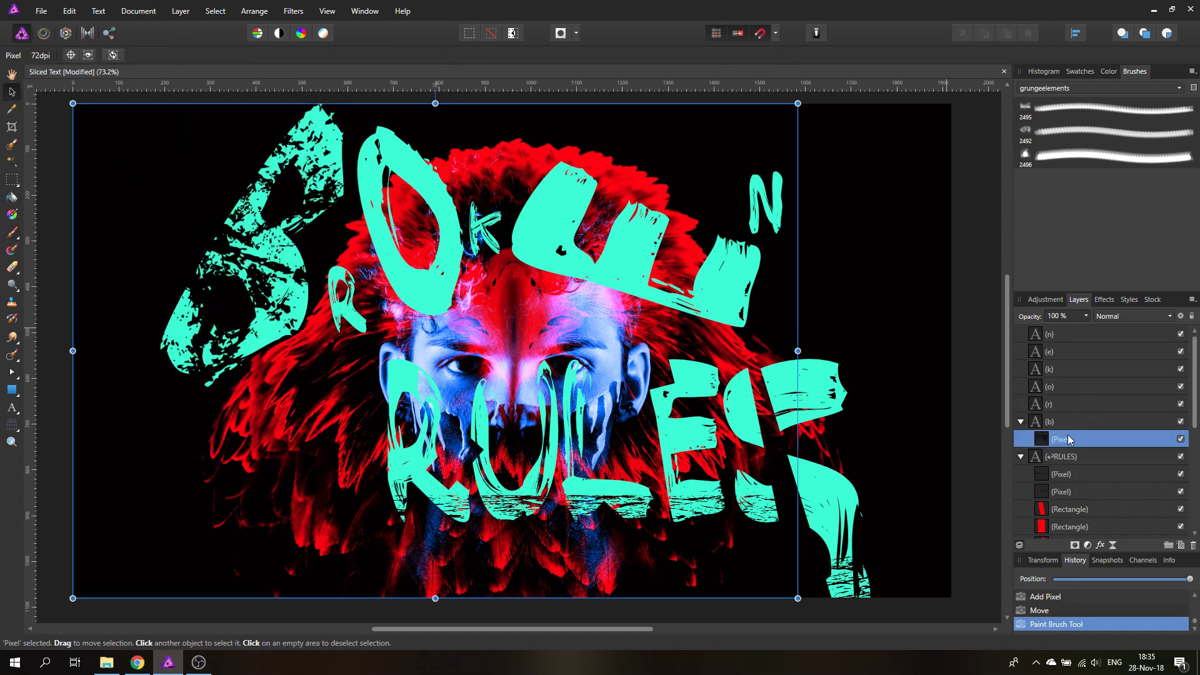
pyautogui.click(1115, 317)
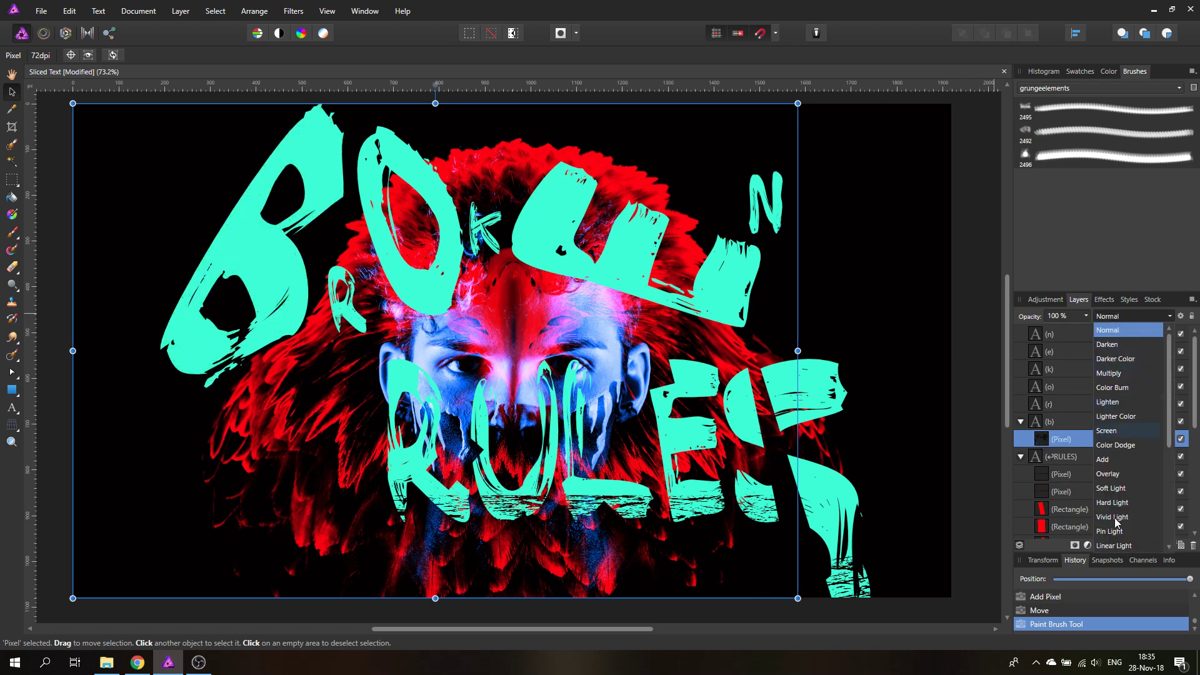
pyautogui.scroll(-5, 1133, 394)
pyautogui.click(1108, 546)
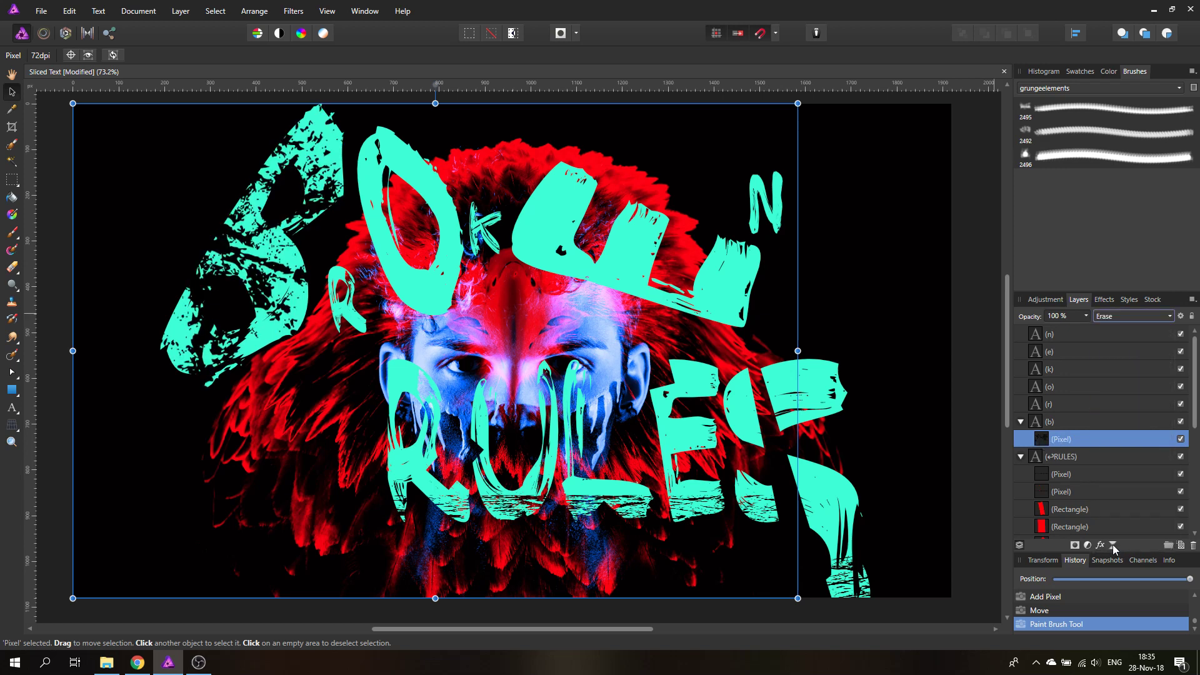
pyautogui.click(57, 247)
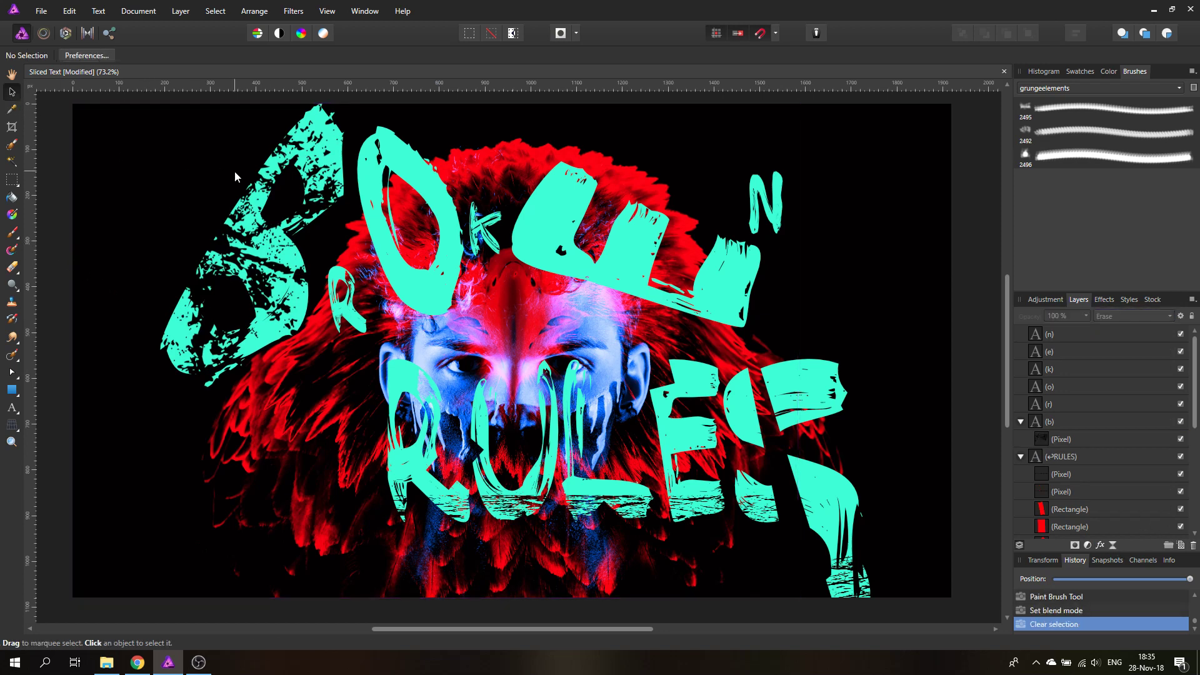
# Move the B lower, then reposition and shrink the small r.
pyautogui.click(1038, 426)
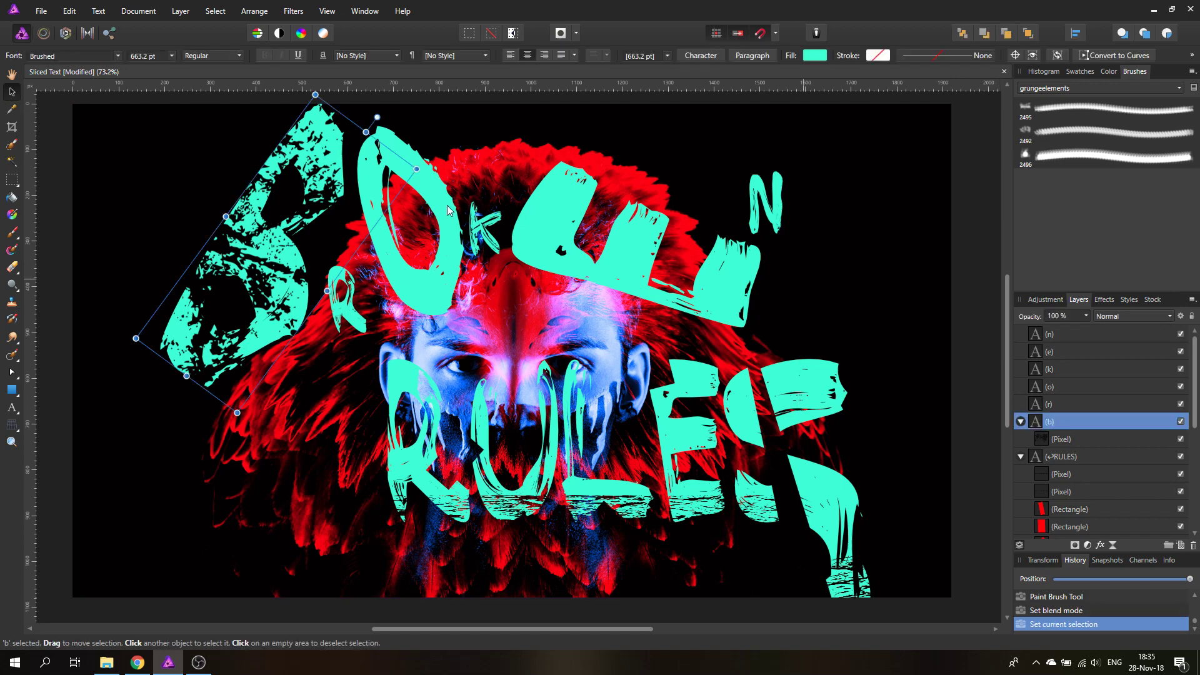
pyautogui.moveTo(271, 242); pyautogui.dragTo(286, 344)
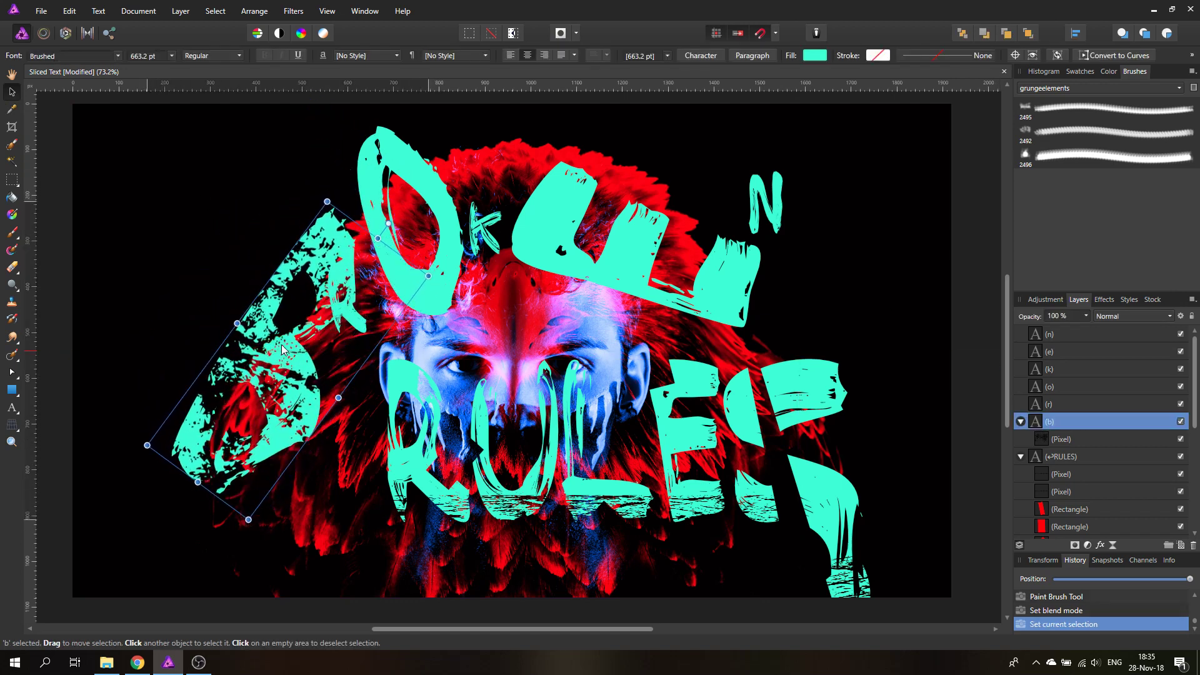
pyautogui.moveTo(285, 345); pyautogui.dragTo(283, 352)
pyautogui.moveTo(357, 319)
pyautogui.mouseDown()
pyautogui.moveTo(385, 327)
pyautogui.moveTo(353, 364)
pyautogui.moveTo(357, 202)
pyautogui.mouseUp()
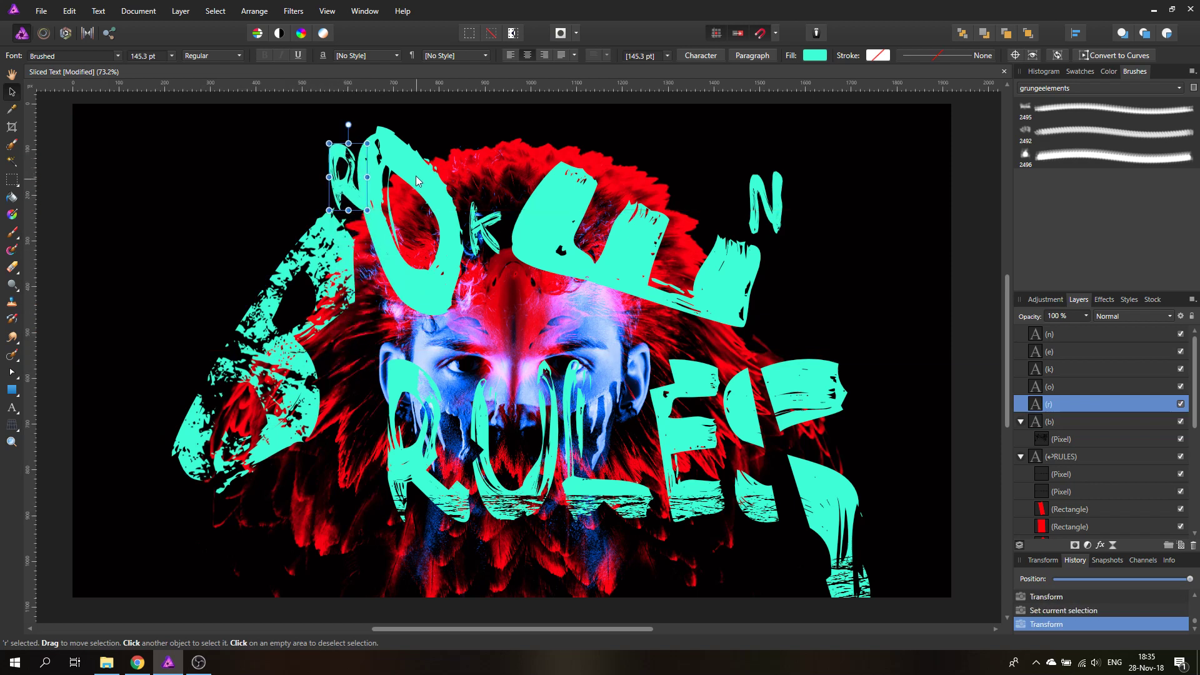
pyautogui.click(367, 193)
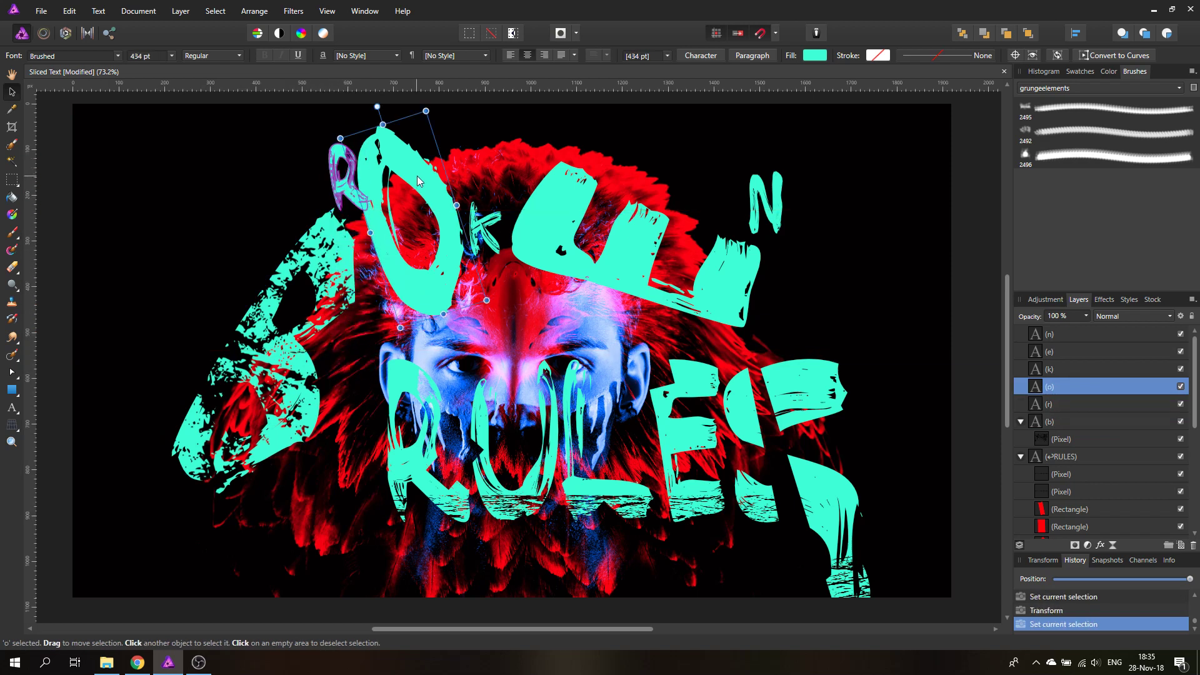
pyautogui.click(354, 187)
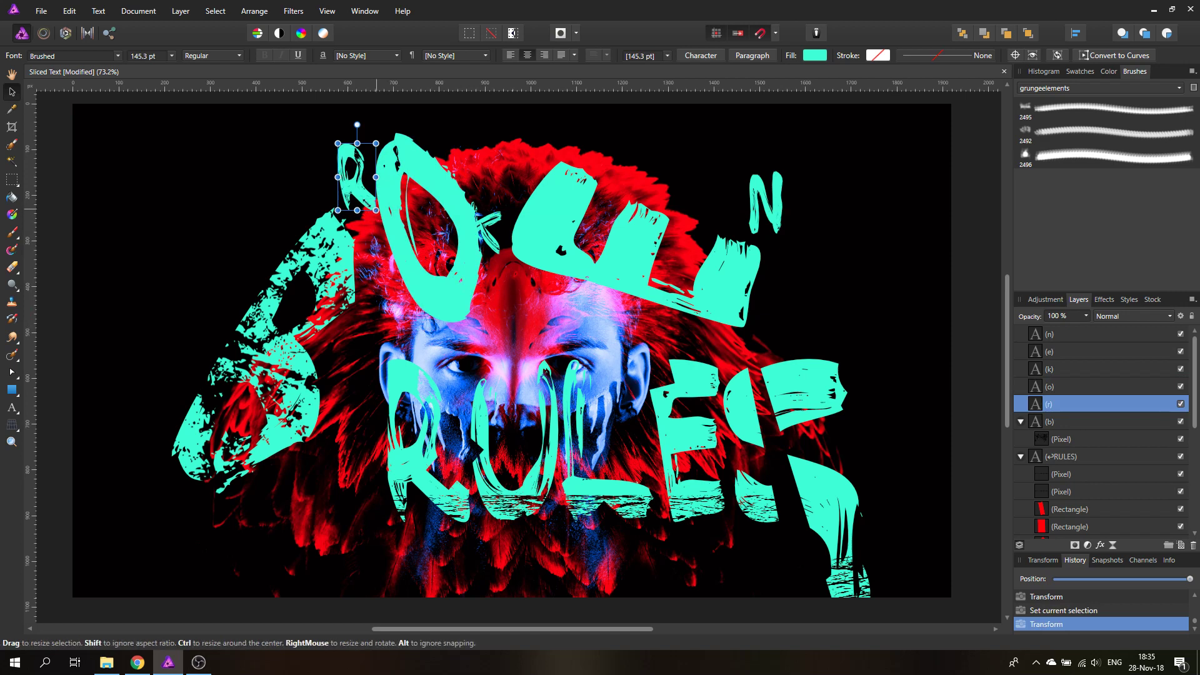
pyautogui.moveTo(337, 143); pyautogui.dragTo(351, 198)
# Move the k up-right, and shift the n down-right and tilt it.
pyautogui.click(489, 238)
pyautogui.moveTo(489, 239); pyautogui.dragTo(502, 196)
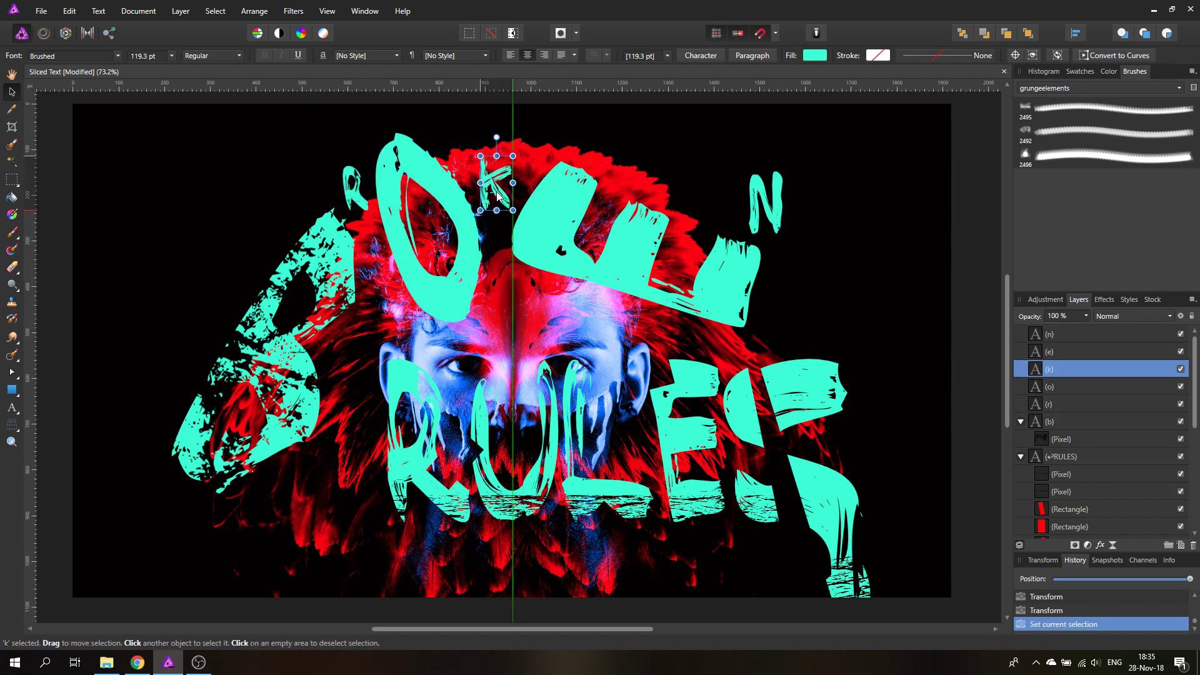
pyautogui.moveTo(771, 197); pyautogui.dragTo(799, 268)
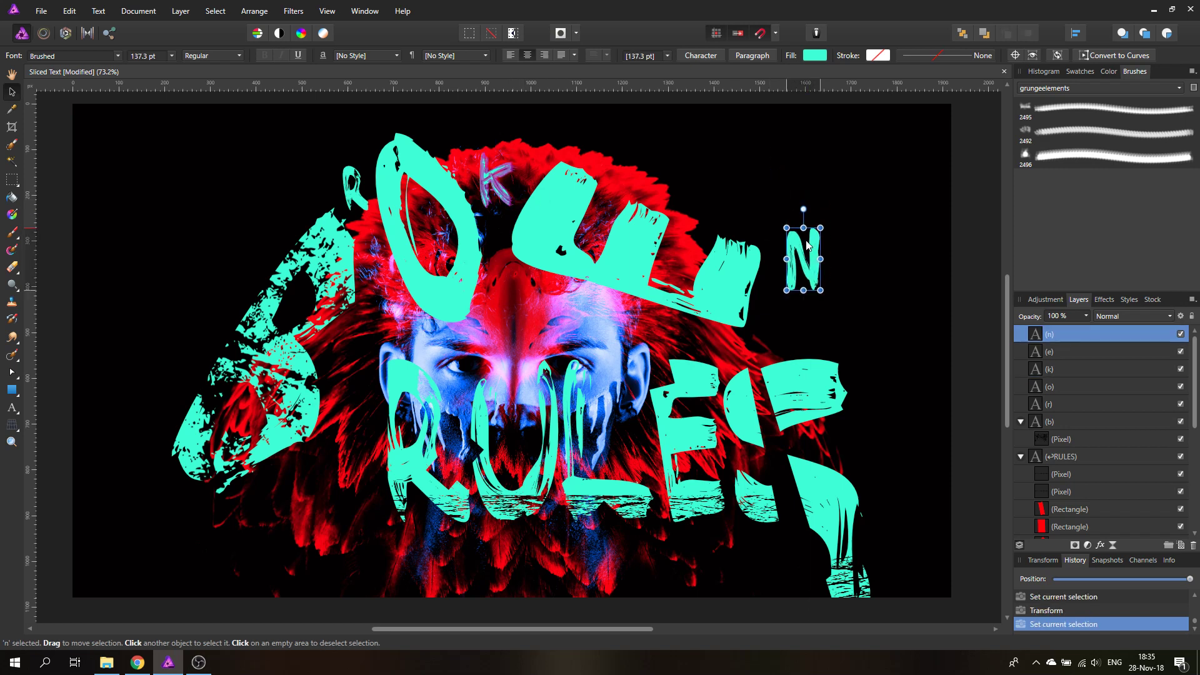
pyautogui.moveTo(791, 226); pyautogui.dragTo(824, 221)
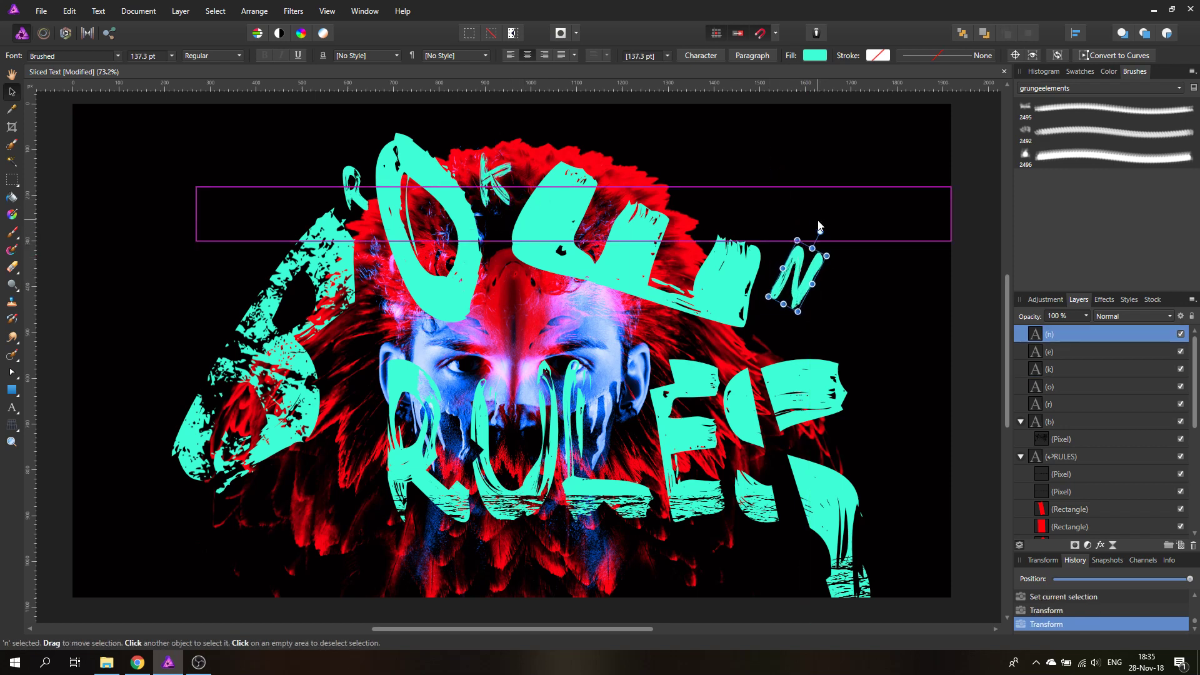
# Move the B up-left, rotate it counter-clockwise and enlarge it toward the lower left.
pyautogui.moveTo(309, 266); pyautogui.dragTo(279, 193)
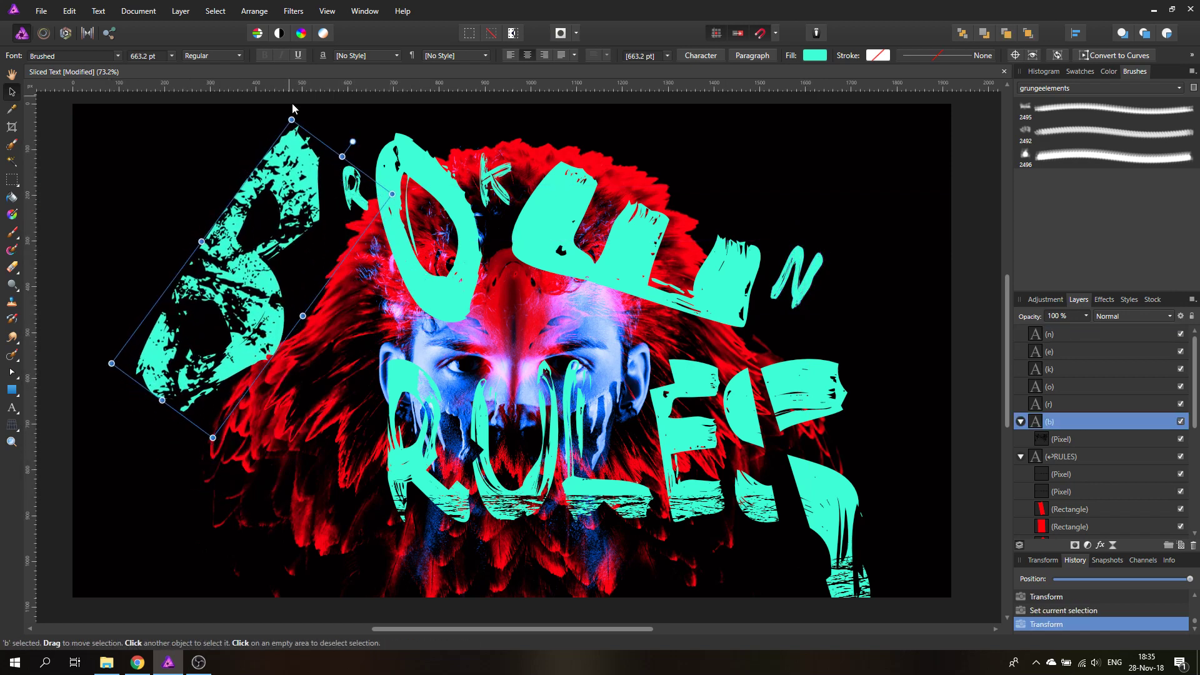
pyautogui.moveTo(292, 109); pyautogui.dragTo(263, 107)
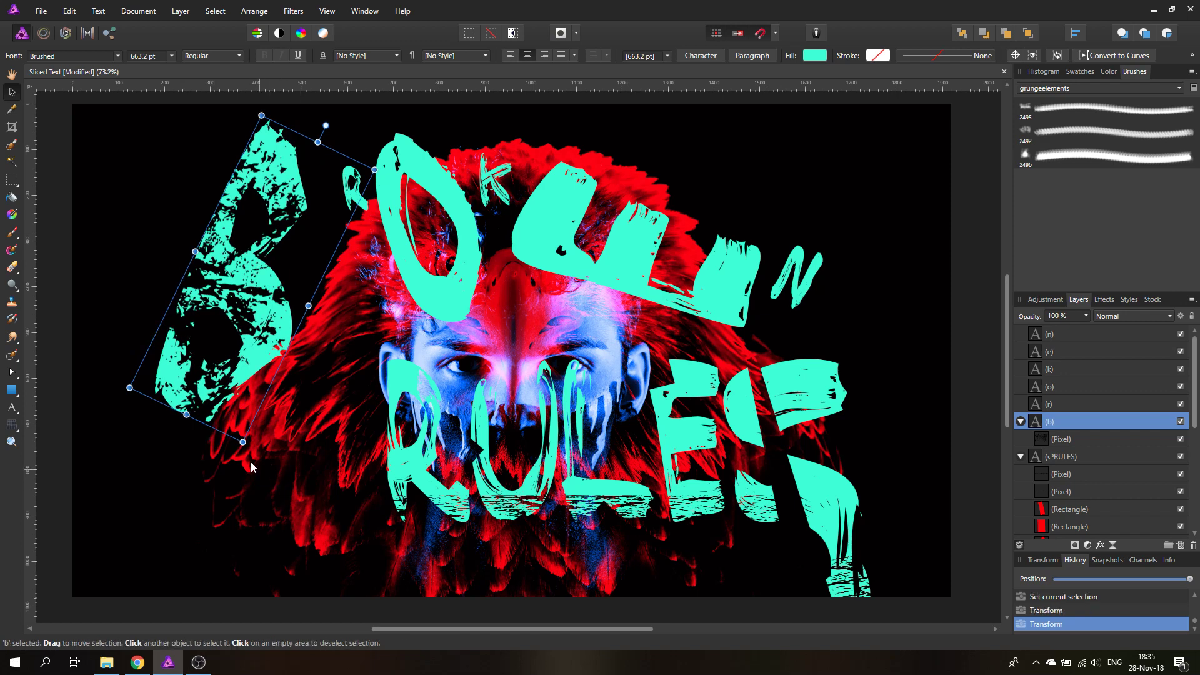
pyautogui.moveTo(243, 442); pyautogui.dragTo(279, 531)
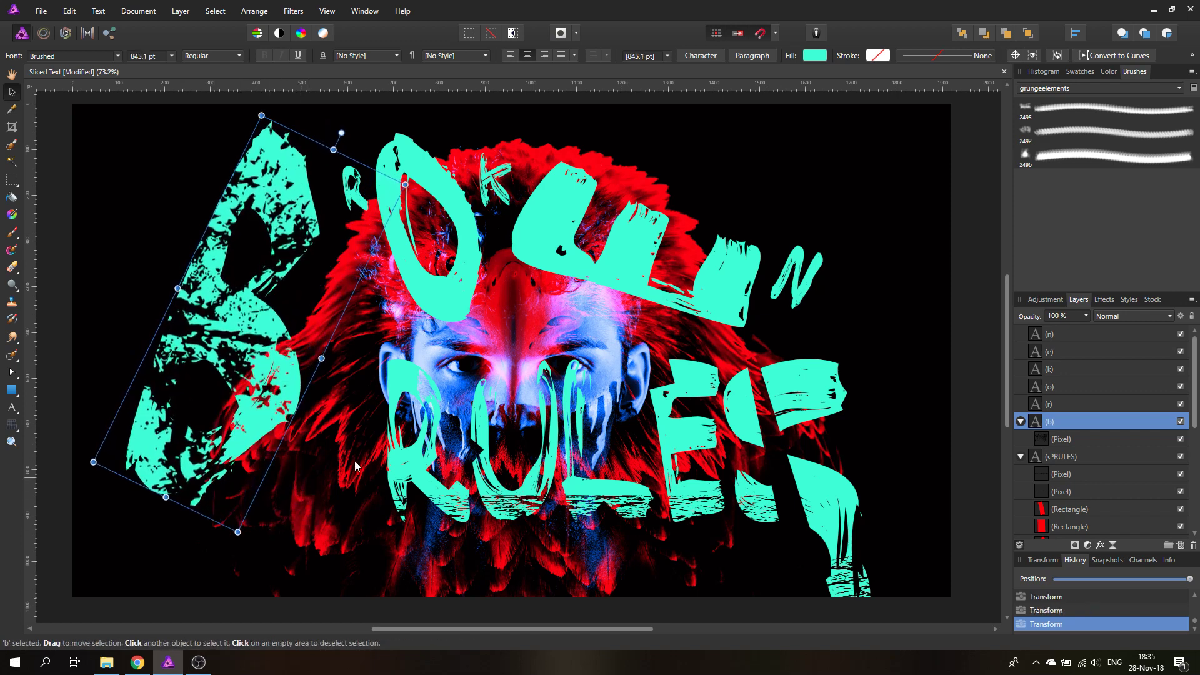
pyautogui.click(58, 202)
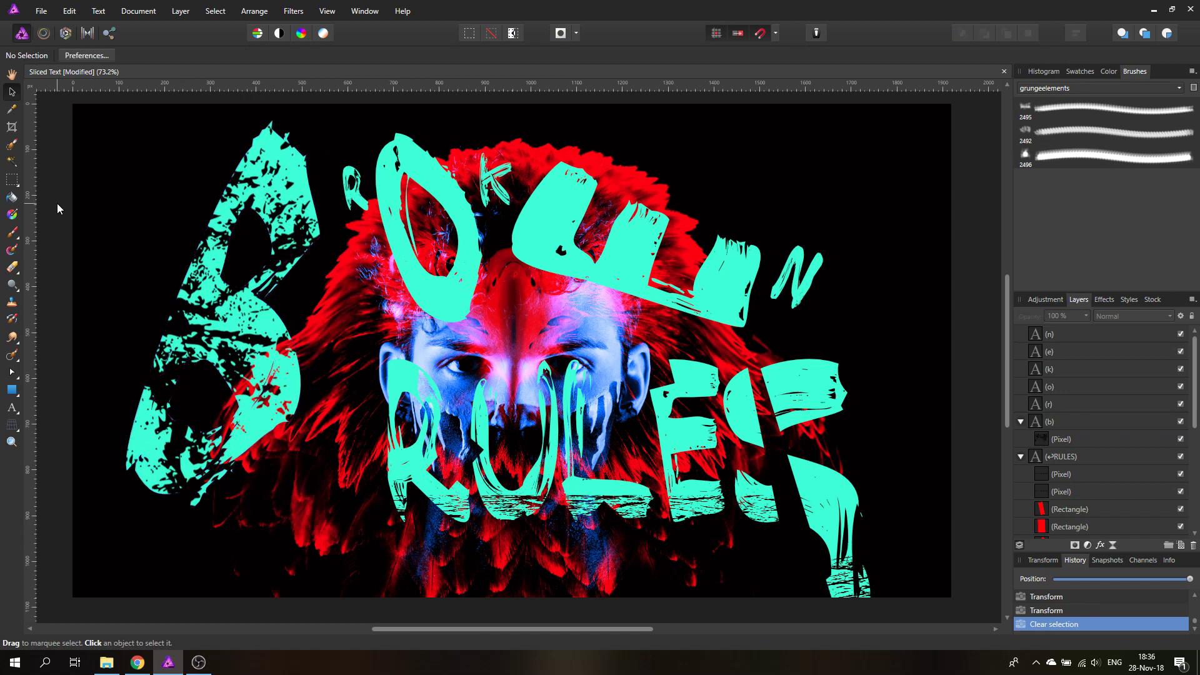